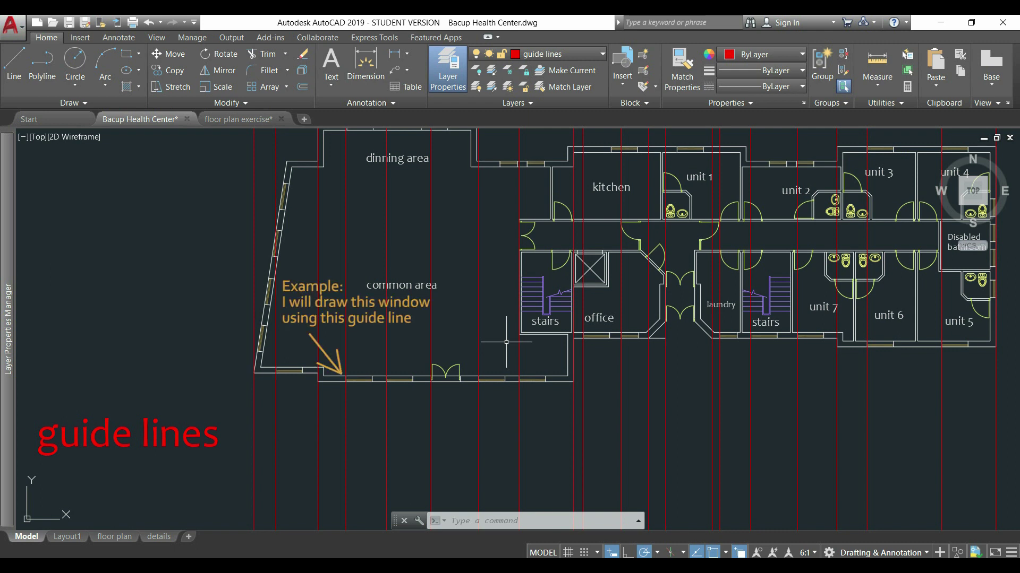
pyautogui.moveTo(513, 342)
pyautogui.mouseDown(button='middle')
pyautogui.moveTo(611, 350)
pyautogui.moveTo(578, 299)
pyautogui.moveTo(581, 375)
pyautogui.mouseUp(button='middle')
pyautogui.moveTo(505, 234); pyautogui.dragTo(535, 271, button='middle')
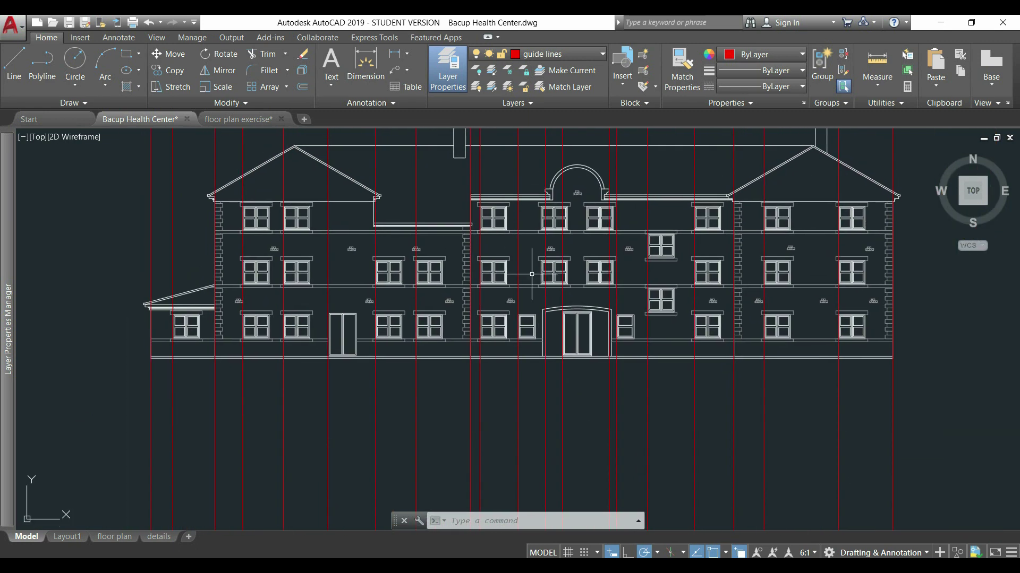
pyautogui.scroll(4, 266, 387)
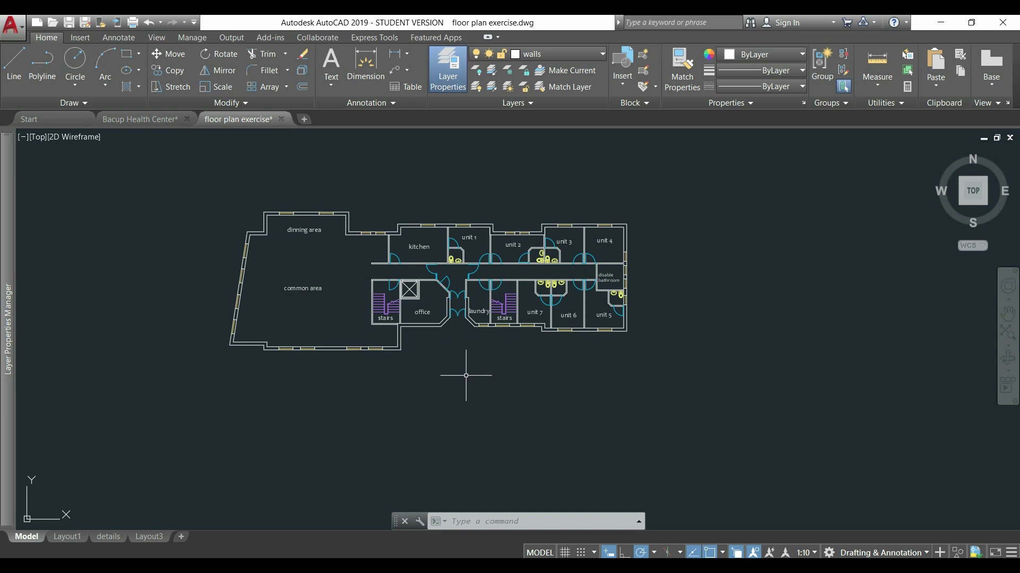
# - Draw a vertical construction line through the common area's lower-left outer wall corner in the floor plan exercise drawing
pyautogui.click(87, 103)
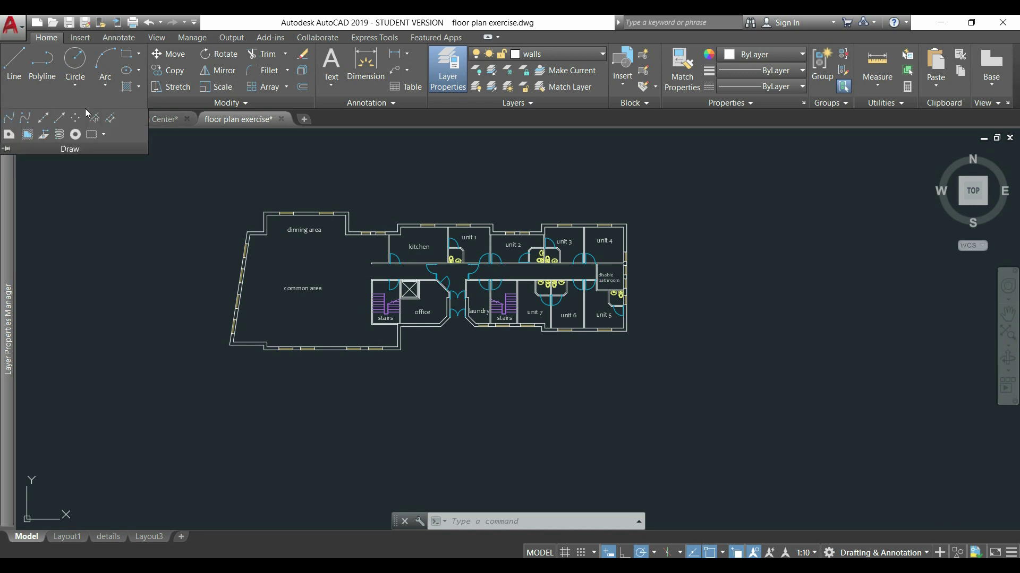
pyautogui.click(46, 119)
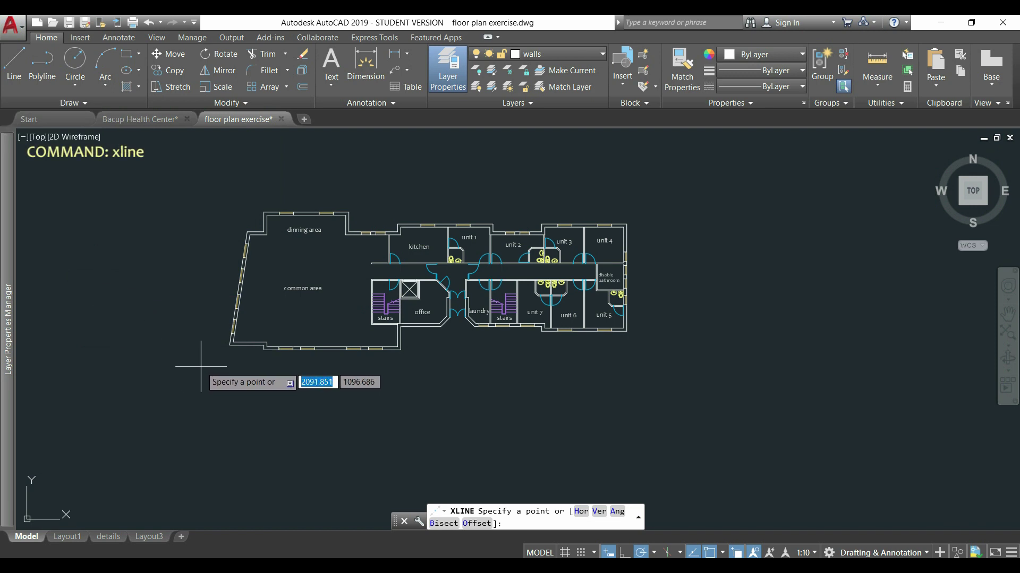
pyautogui.scroll(4, 215, 363)
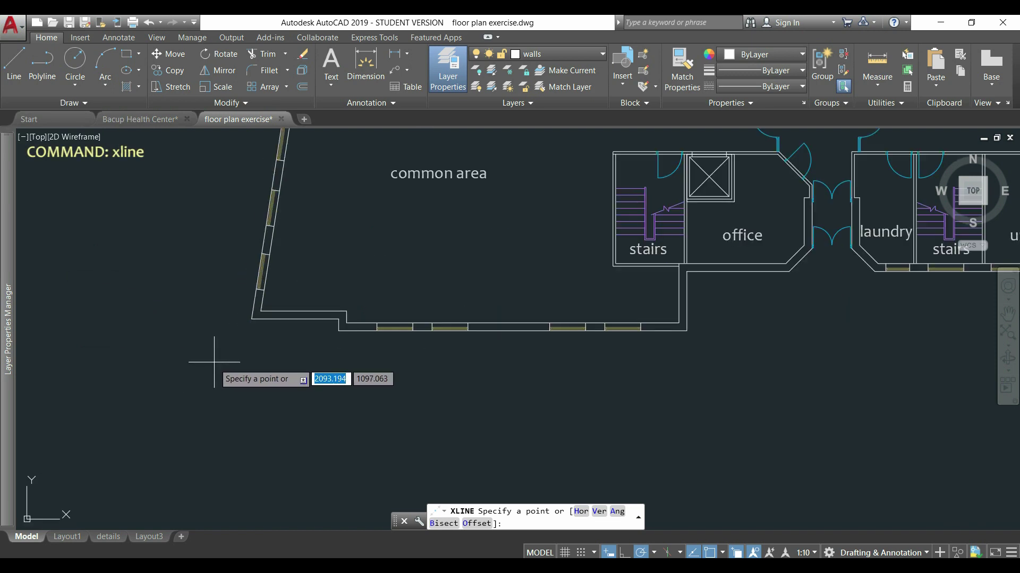
pyautogui.click(251, 319)
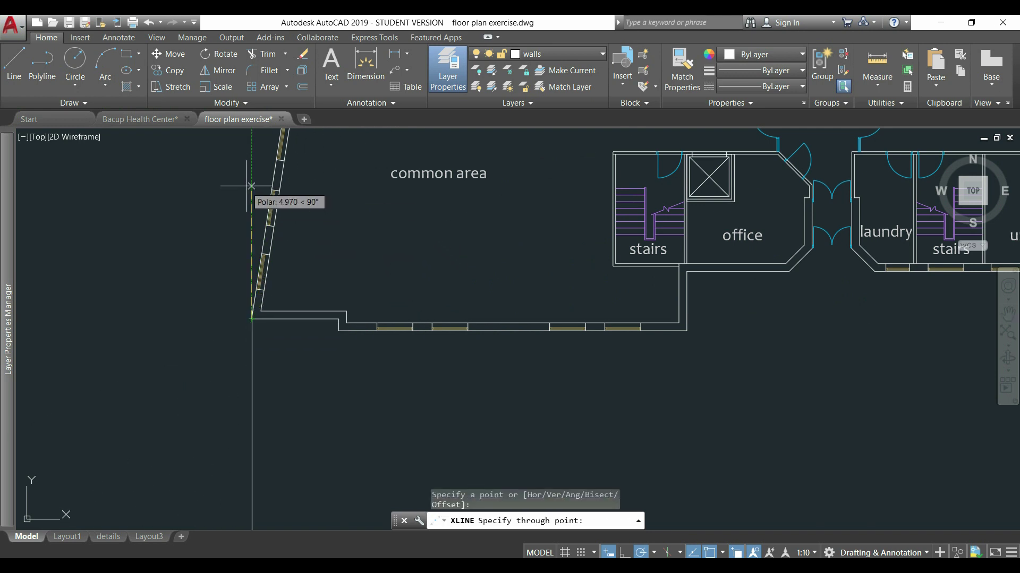
pyautogui.click(251, 168)
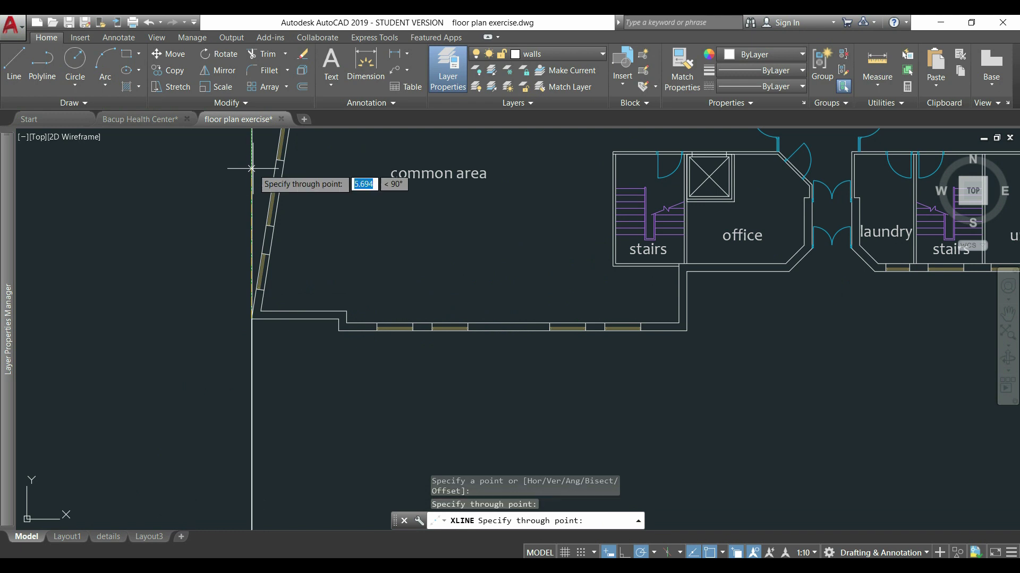
pyautogui.press('Escape')
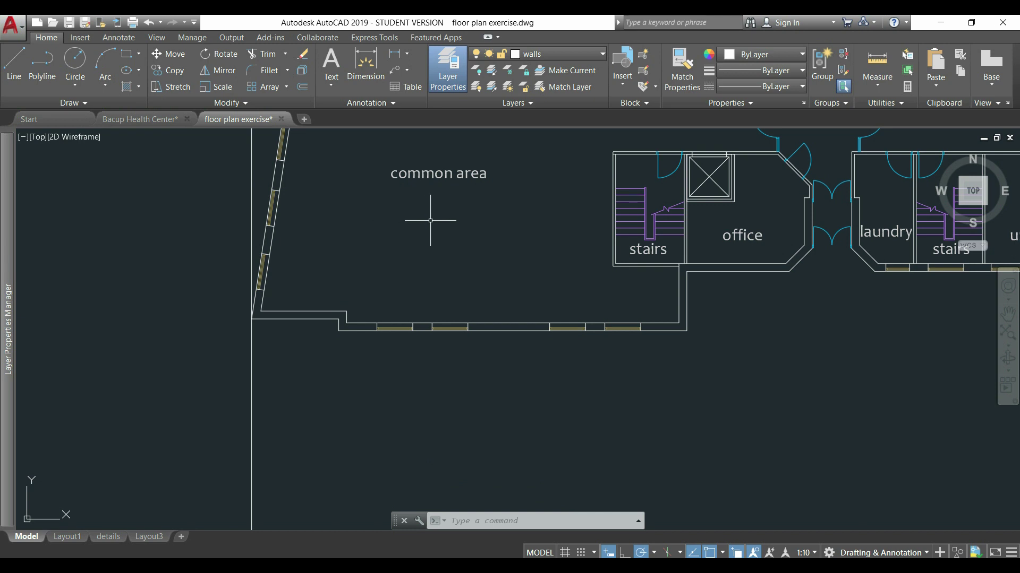
# - Create a new layer named "guide lines" and set its color to red, index 10
pyautogui.moveTo(3, 302)
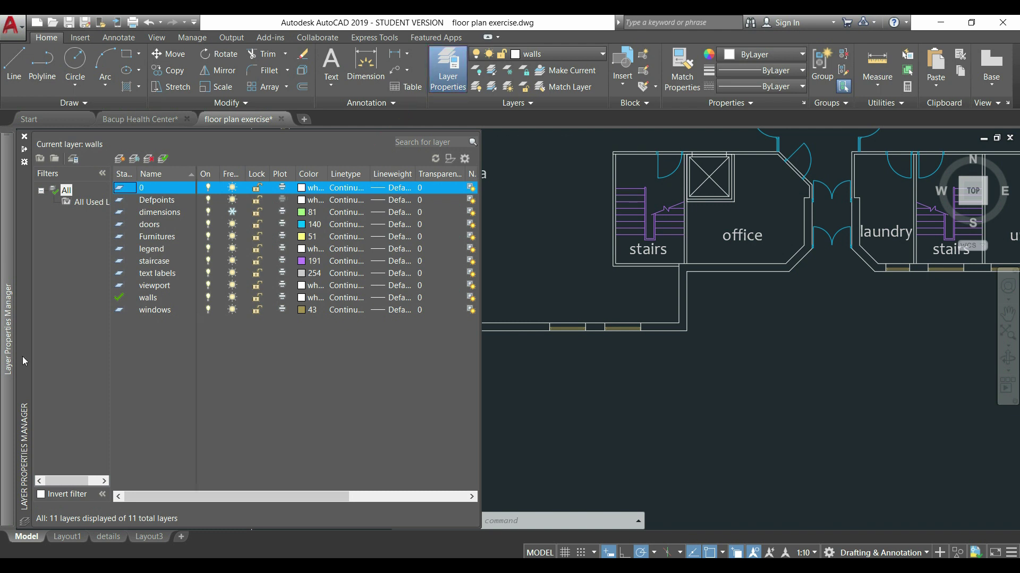
pyautogui.rightClick(136, 349)
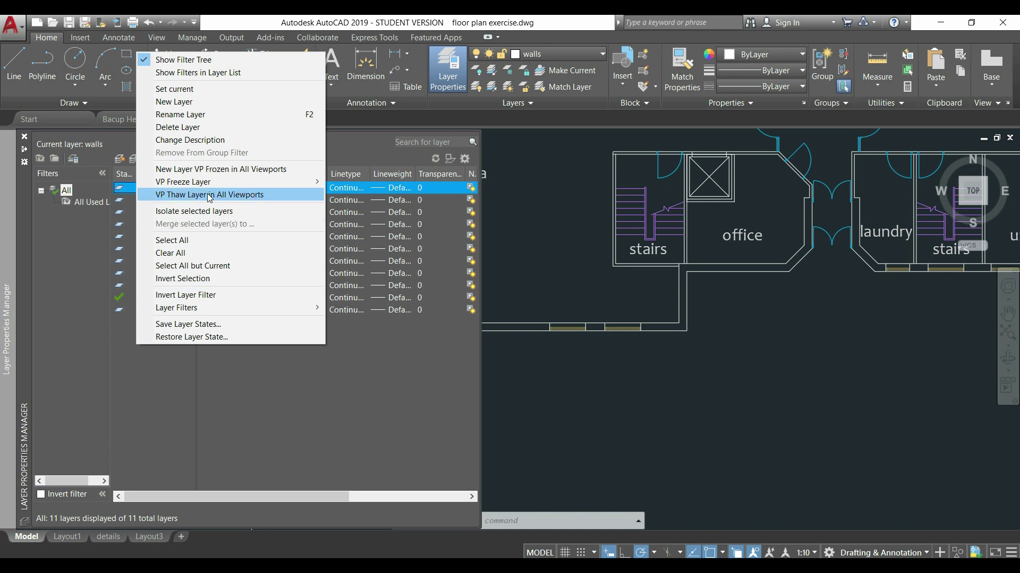
pyautogui.click(209, 103)
pyautogui.write('guide lines')
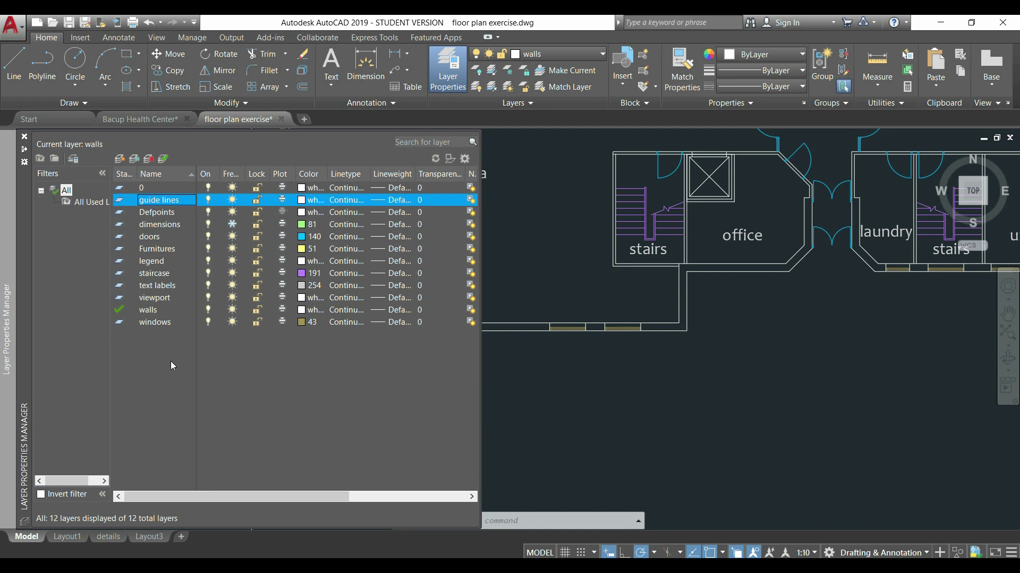
pyautogui.click(302, 201)
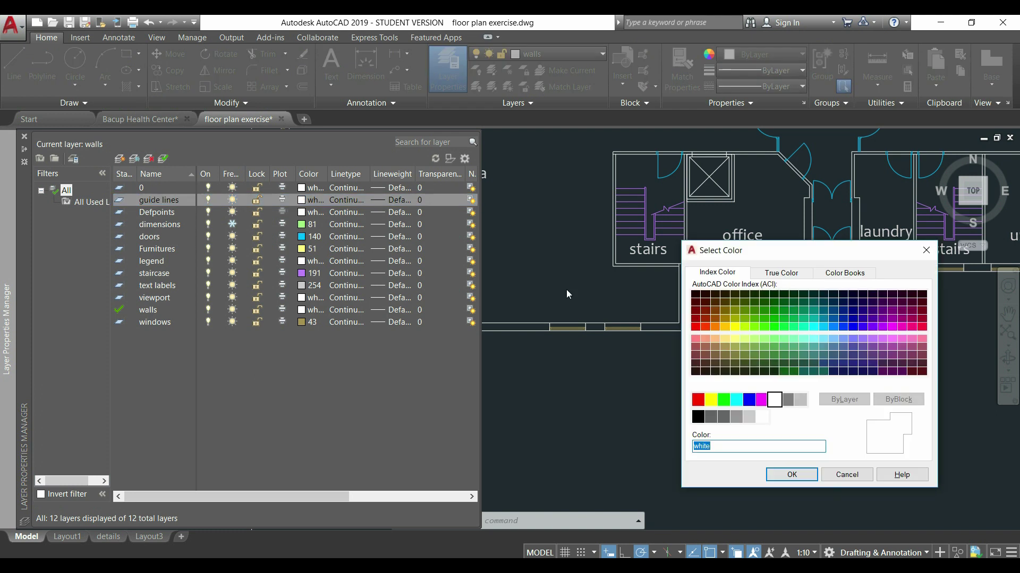
pyautogui.click(695, 326)
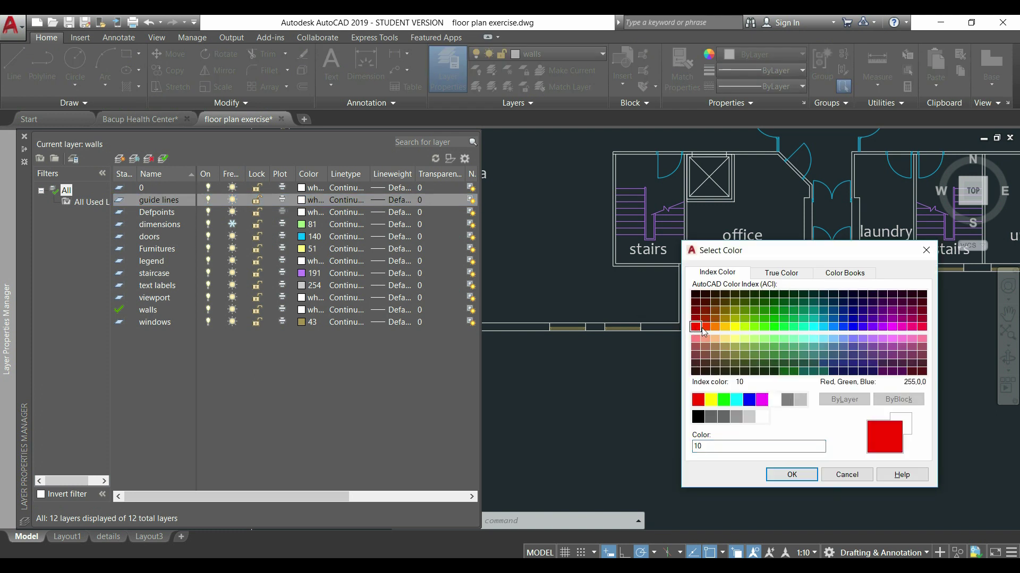
pyautogui.click(792, 475)
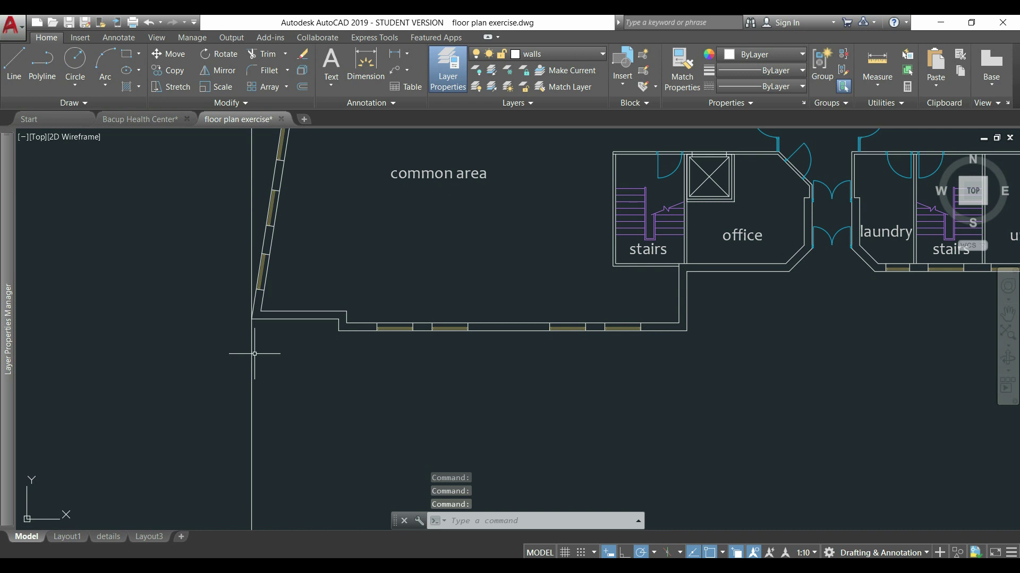
# - Move the vertical construction line onto the guide lines layer and clear the selection
pyautogui.click(252, 350)
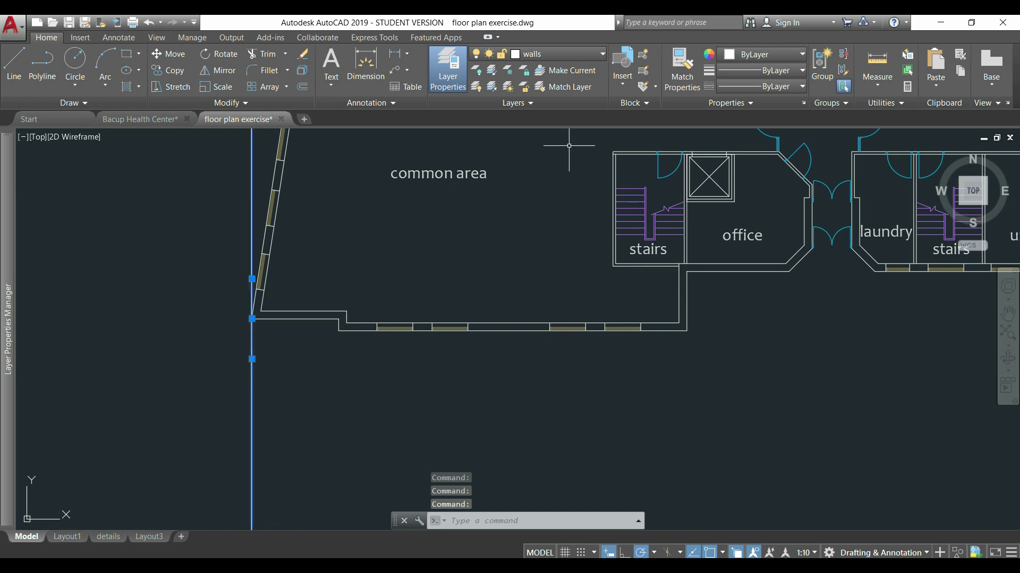
pyautogui.click(586, 53)
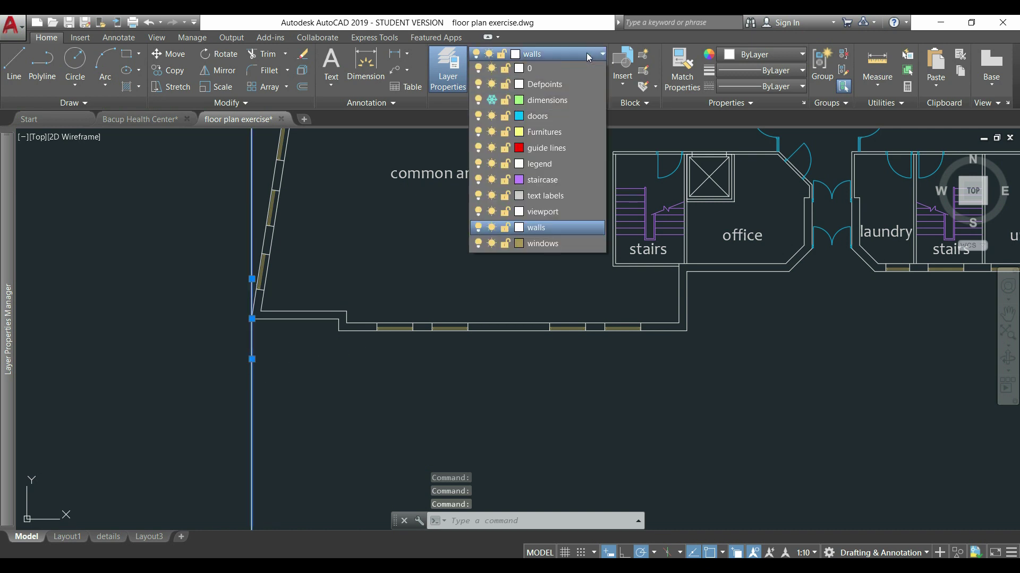
pyautogui.click(552, 149)
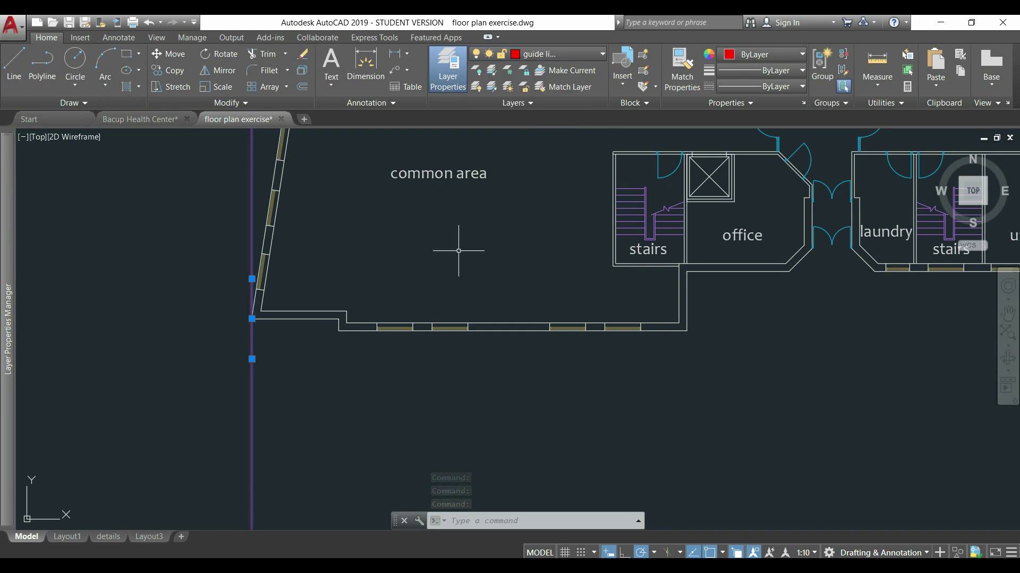
pyautogui.press('Escape')
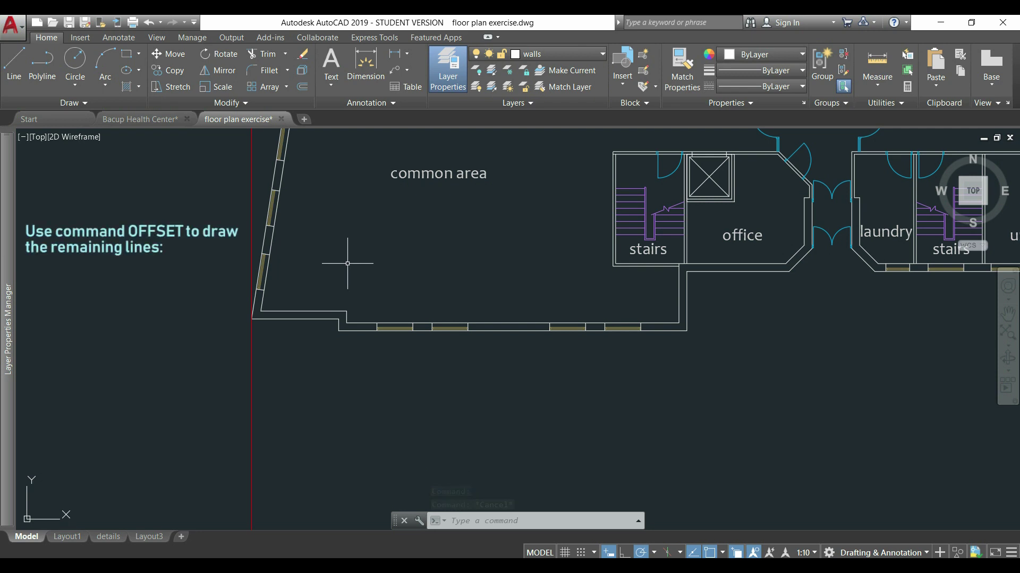
# - Offset the vertical guide line with the Through option to the step corner in the common area's lower outer wall
pyautogui.write('O')
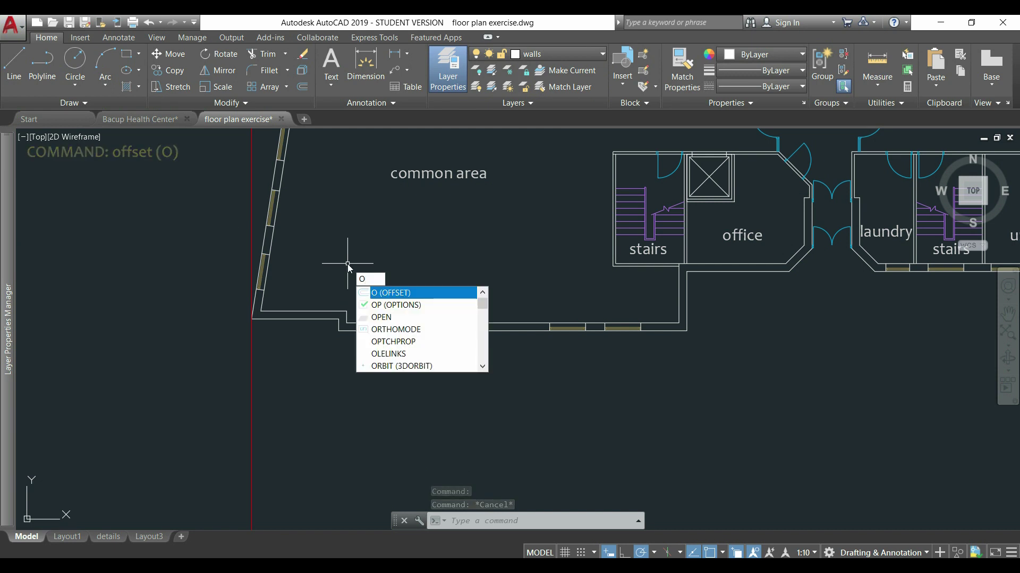
pyautogui.press('Return')
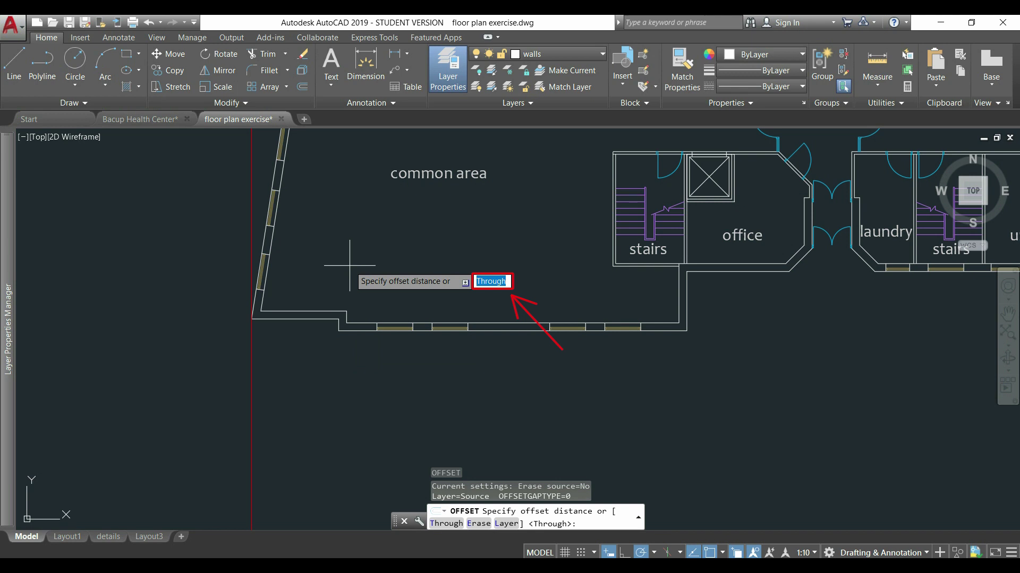
pyautogui.press('Return')
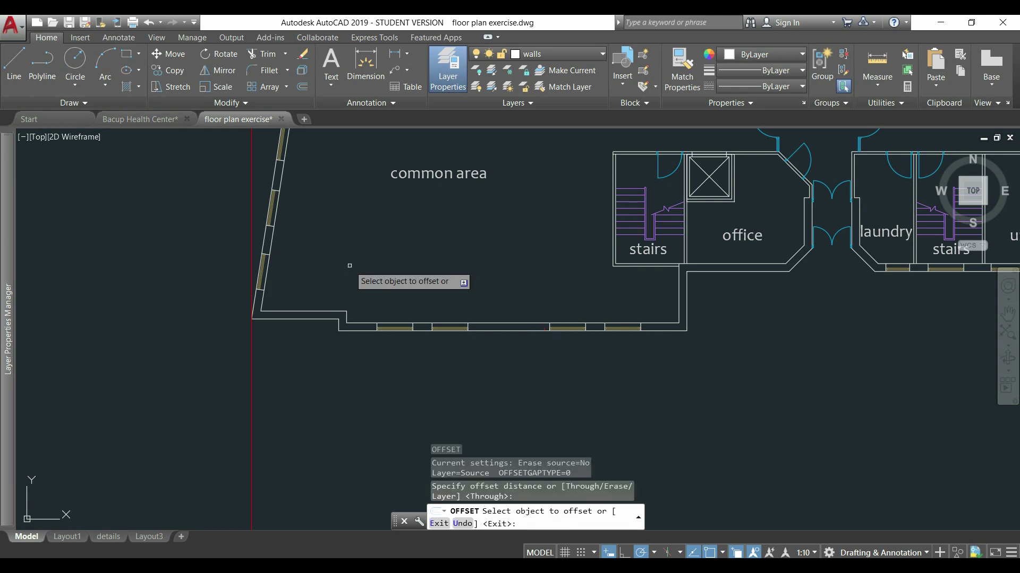
pyautogui.click(252, 341)
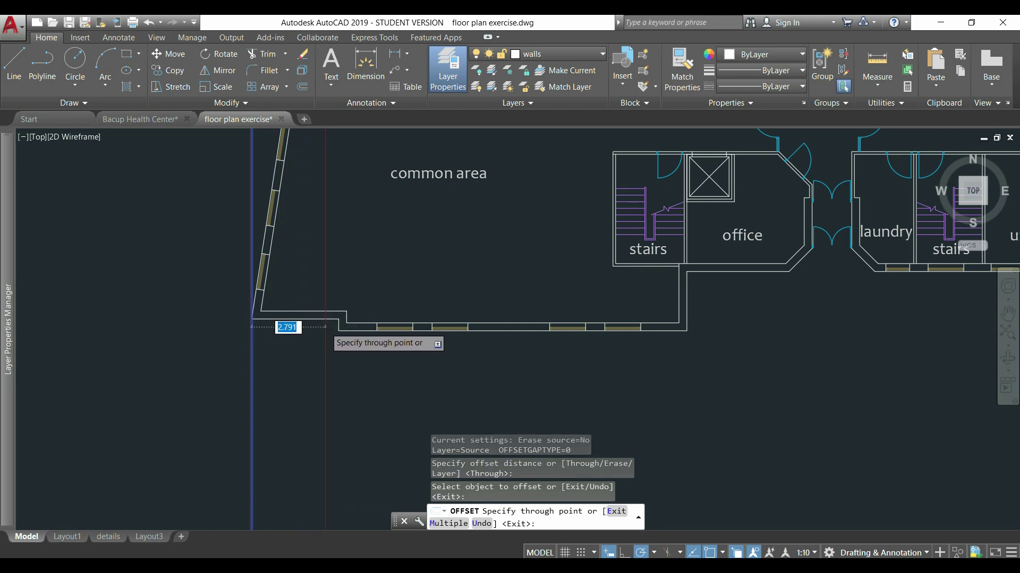
pyautogui.scroll(-4, 318, 330)
pyautogui.scroll(4, 324, 327)
pyautogui.scroll(2, 325, 327)
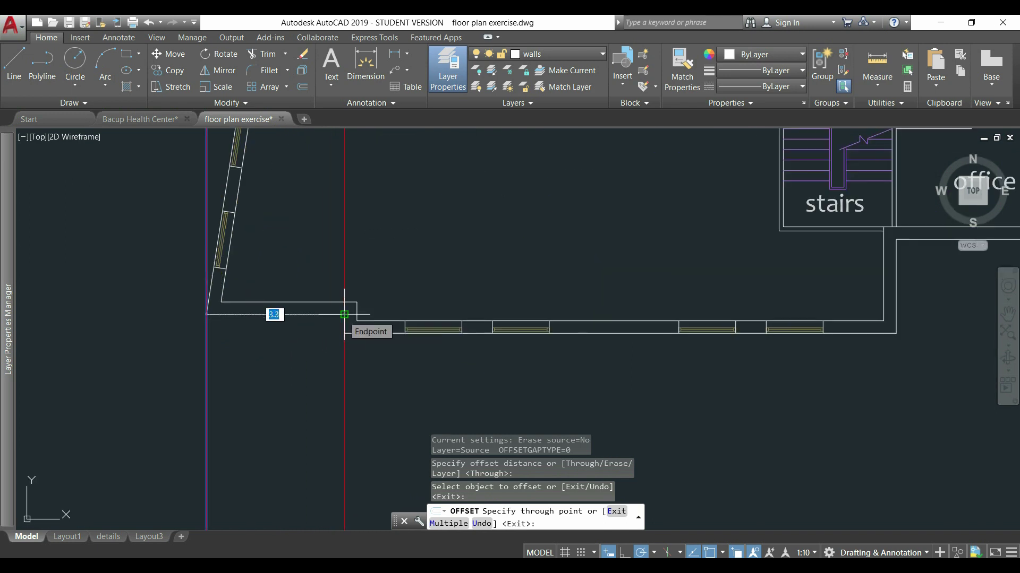
pyautogui.click(344, 314)
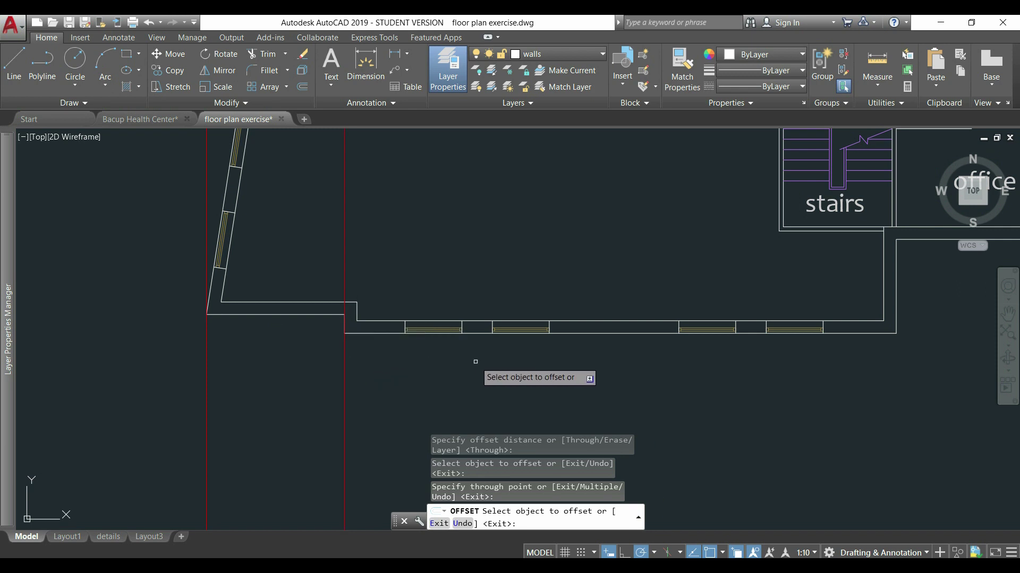
# - Offset the second guide line with the Multiple option through the left edges of the windows along the common area's lower wall
pyautogui.moveTo(474, 359); pyautogui.dragTo(395, 327, button='middle')
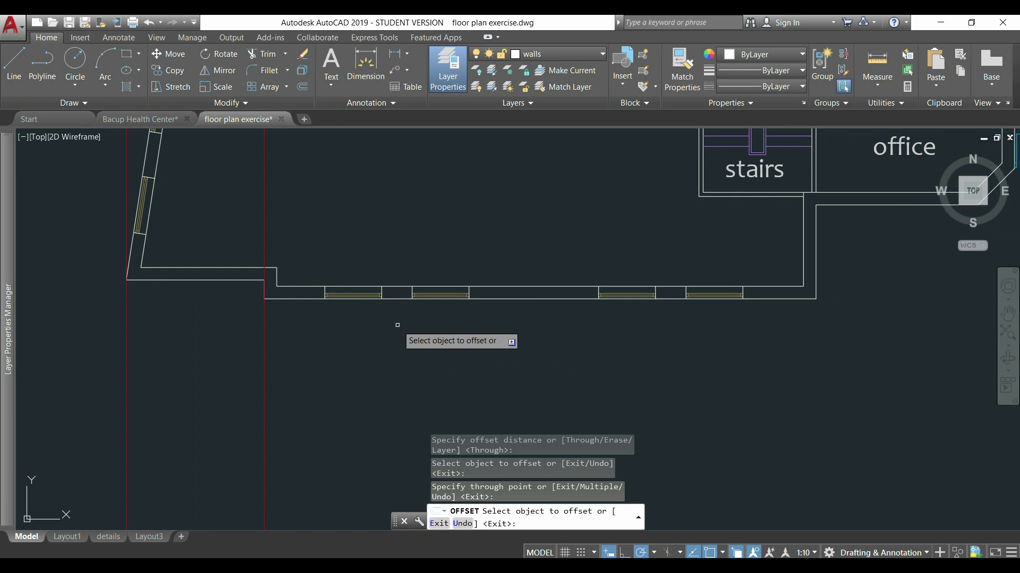
pyautogui.click(264, 325)
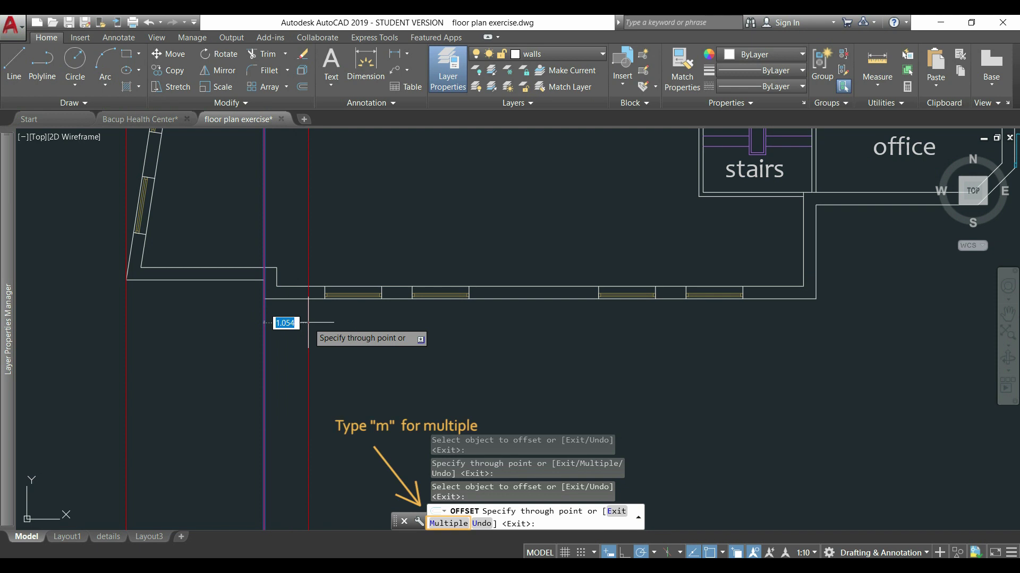
pyautogui.write('m')
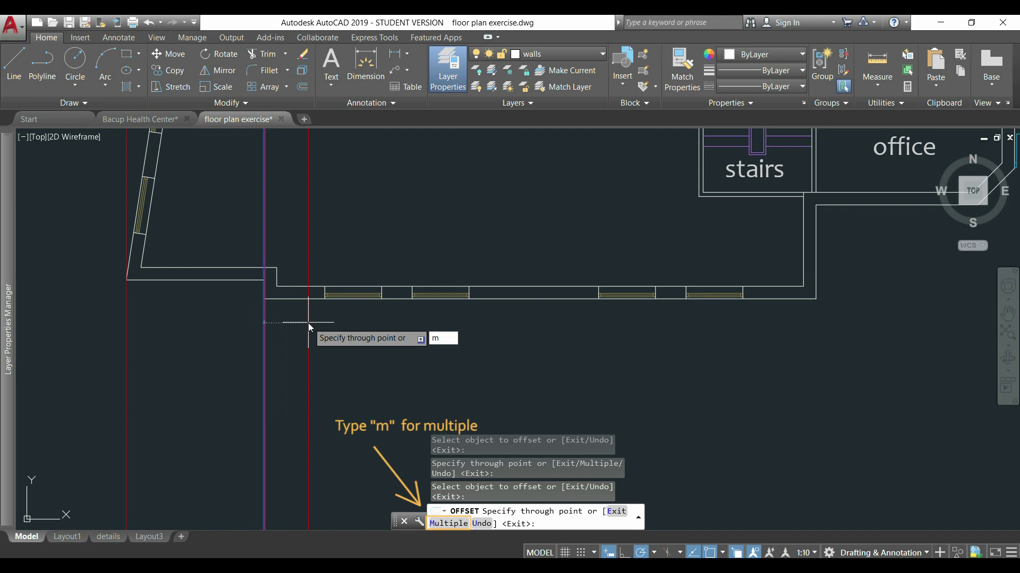
pyautogui.press('Return')
pyautogui.scroll(2, 313, 316)
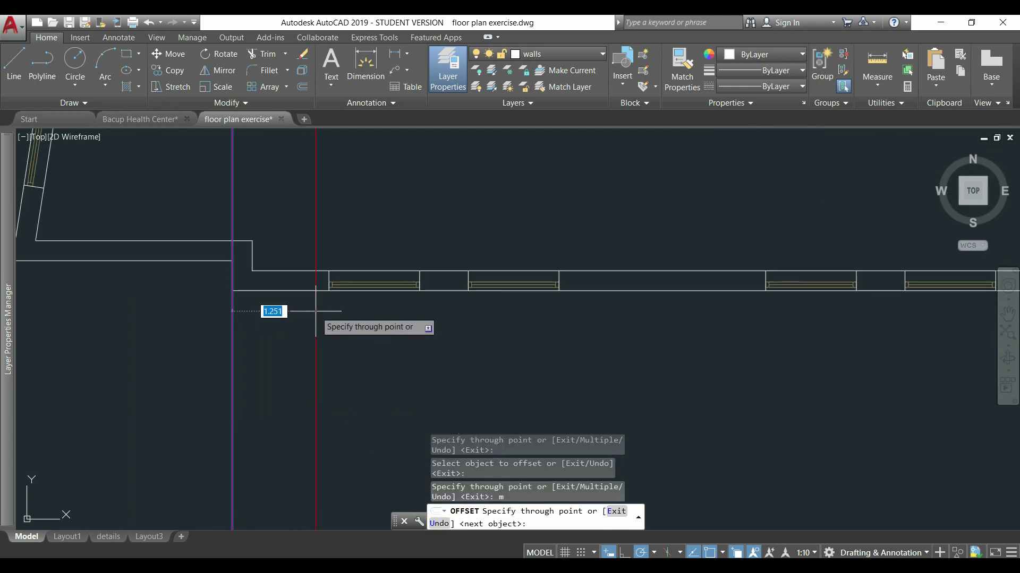
pyautogui.click(328, 291)
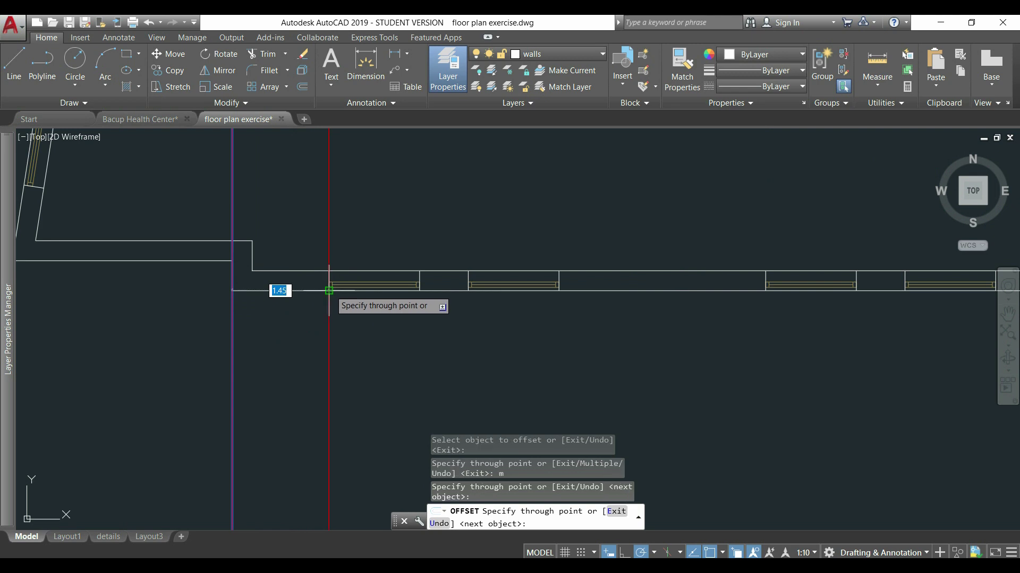
pyautogui.click(468, 290)
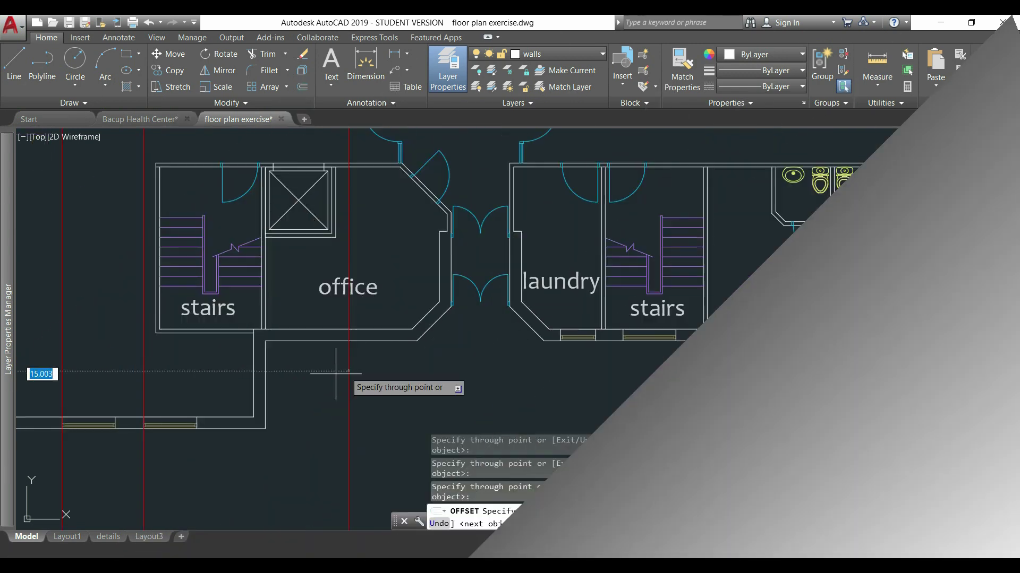
# - Offset guide lines through the common area's lower right corner, both ends of the office's angled entrance wall, and the laundry's lower left corner
pyautogui.click(266, 427)
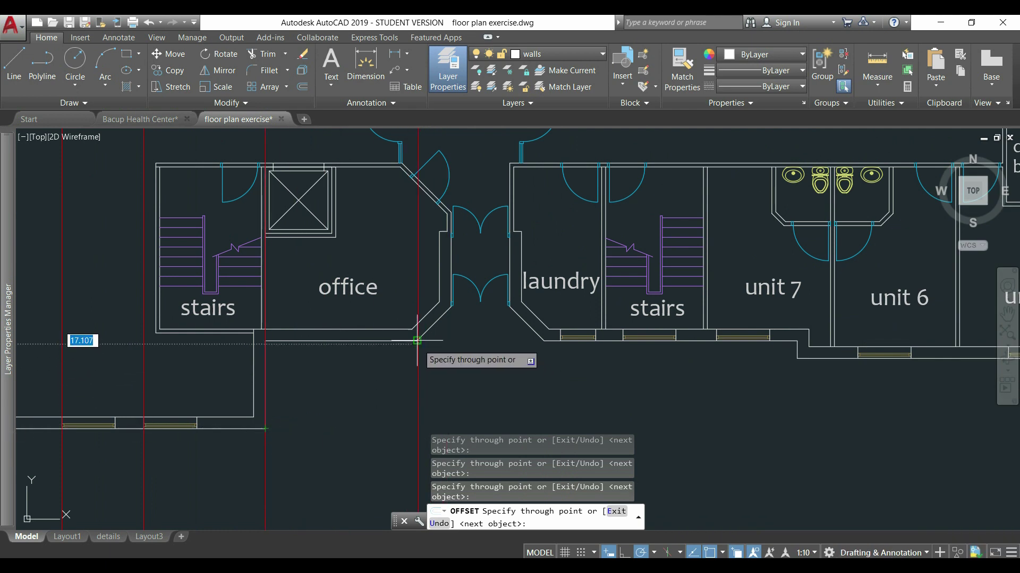
pyautogui.scroll(4, 452, 329)
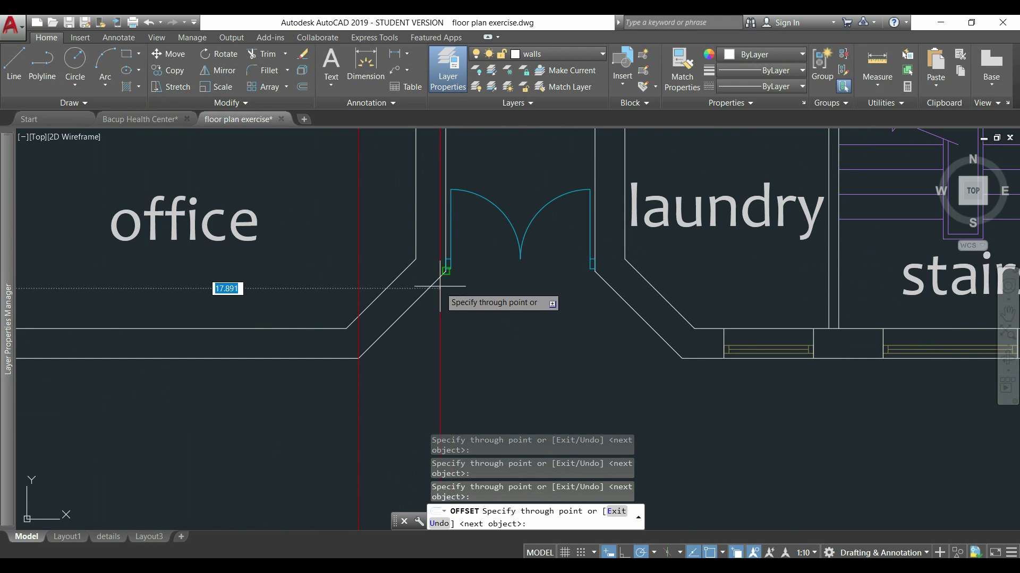
pyautogui.click(446, 271)
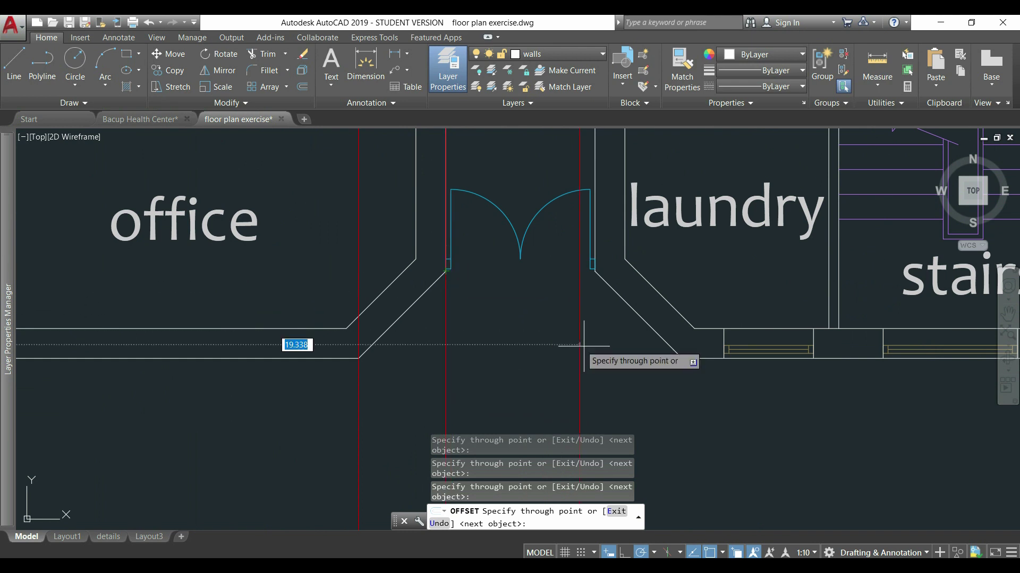
pyautogui.click(682, 358)
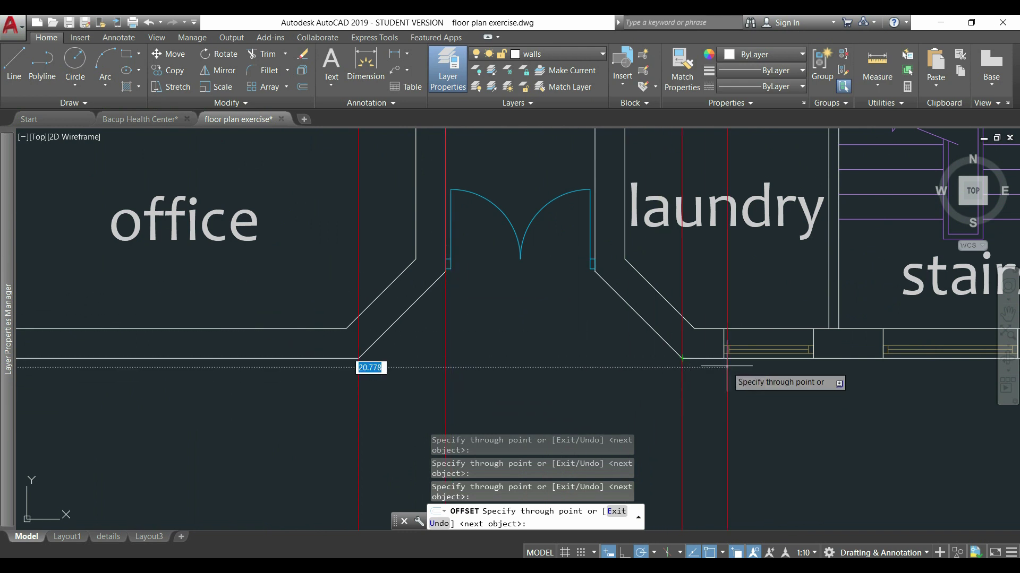
# - Offset guide lines through the left edges of the front windows from laundry to unit 5, the step corner below unit 7, and unit 5's outer corner
pyautogui.moveTo(825, 382); pyautogui.dragTo(450, 345, button='middle')
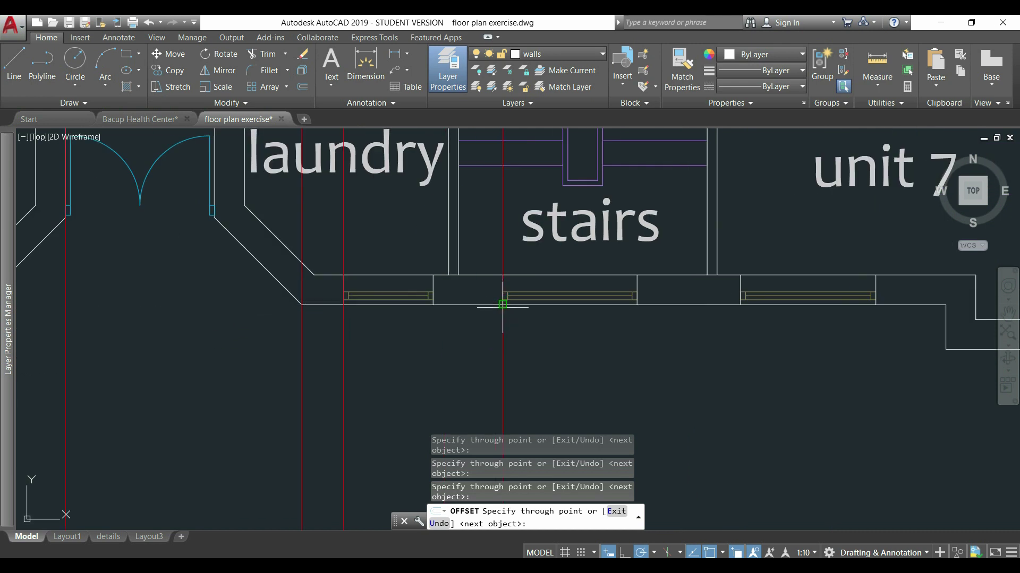
pyautogui.scroll(4, 740, 319)
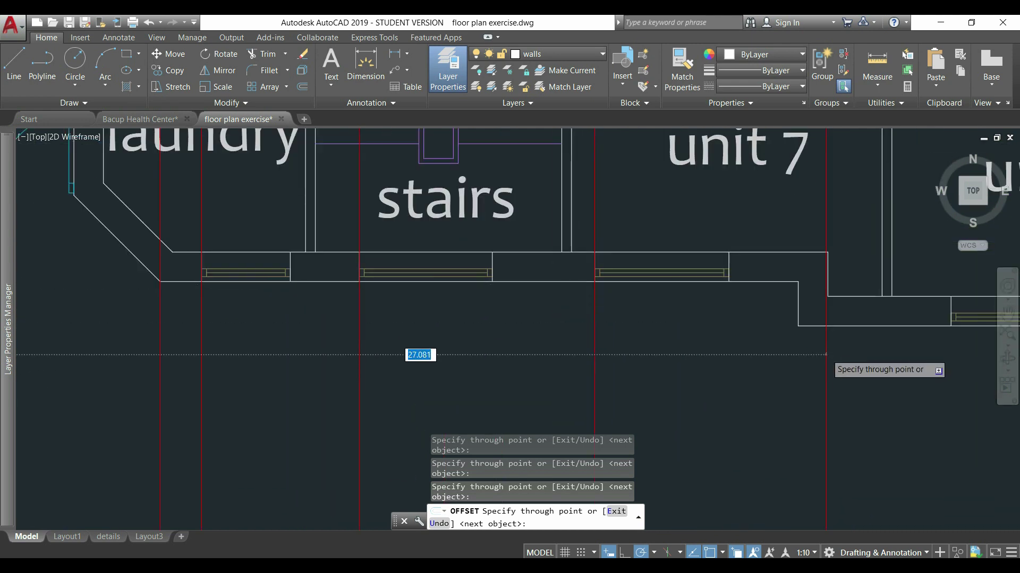
pyautogui.scroll(-2, 751, 286)
pyautogui.scroll(-1, 791, 292)
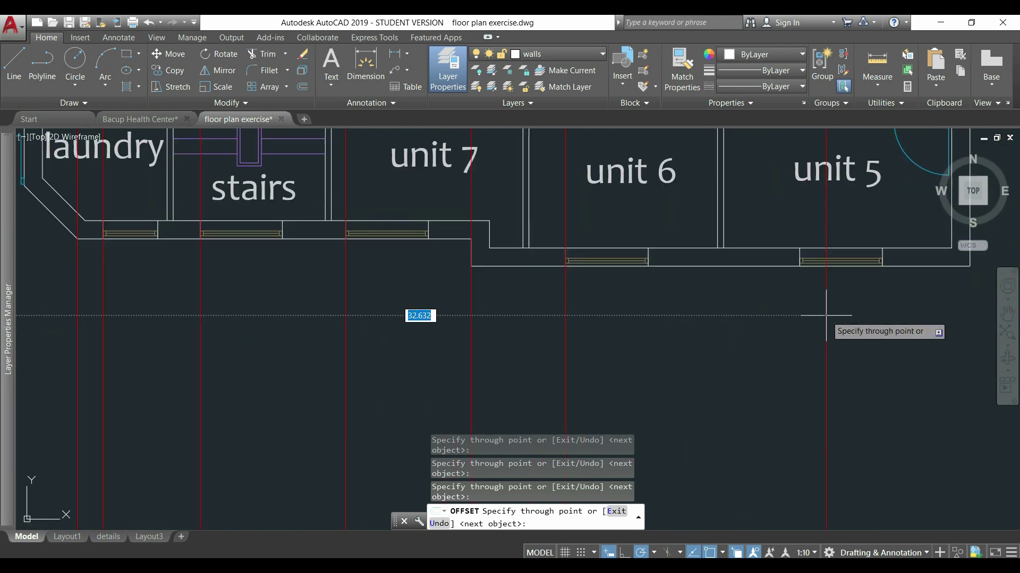
pyautogui.moveTo(792, 268); pyautogui.dragTo(551, 304, button='middle')
pyautogui.press('Return')
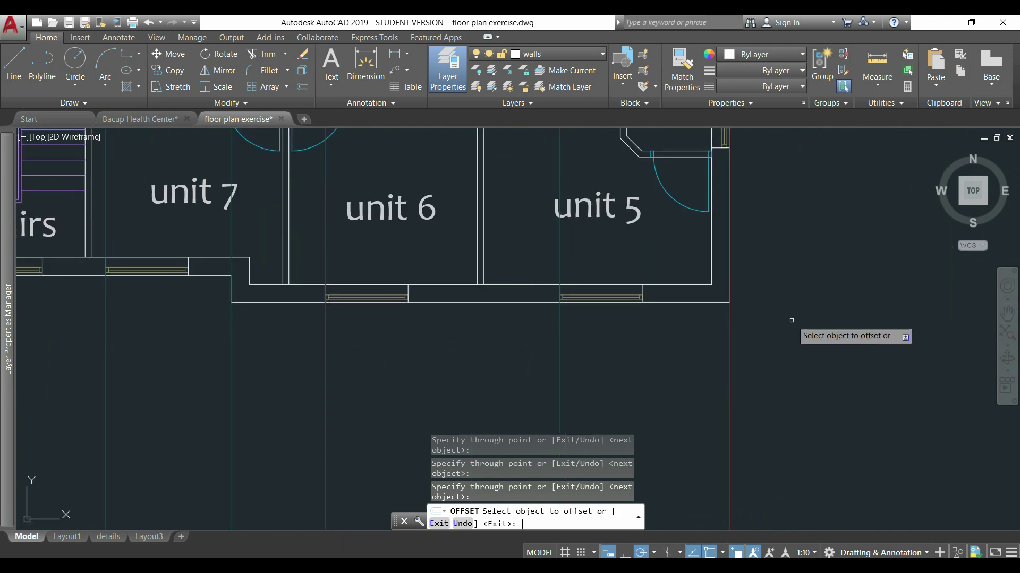
pyautogui.scroll(-6, 762, 249)
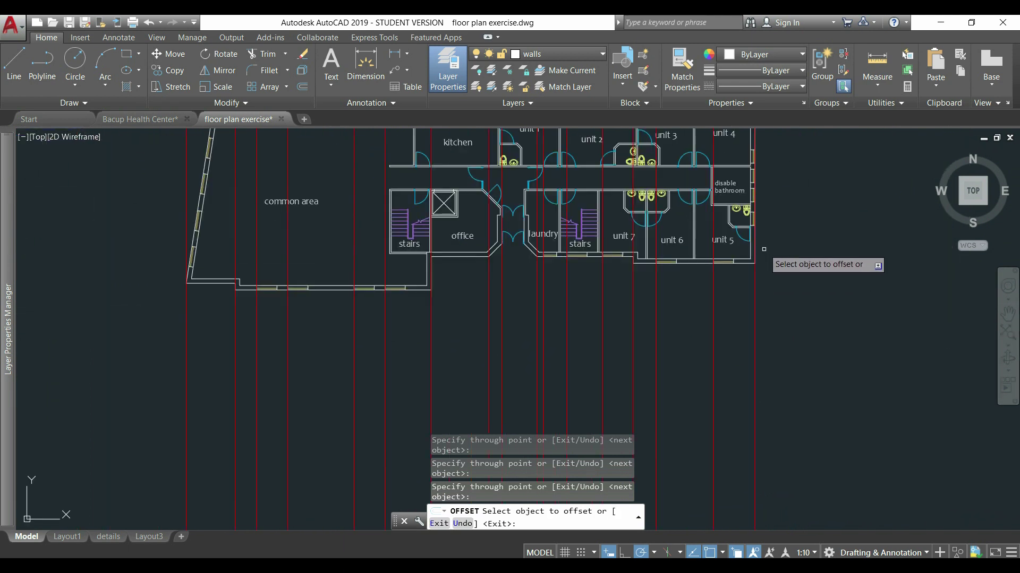
pyautogui.click(401, 280)
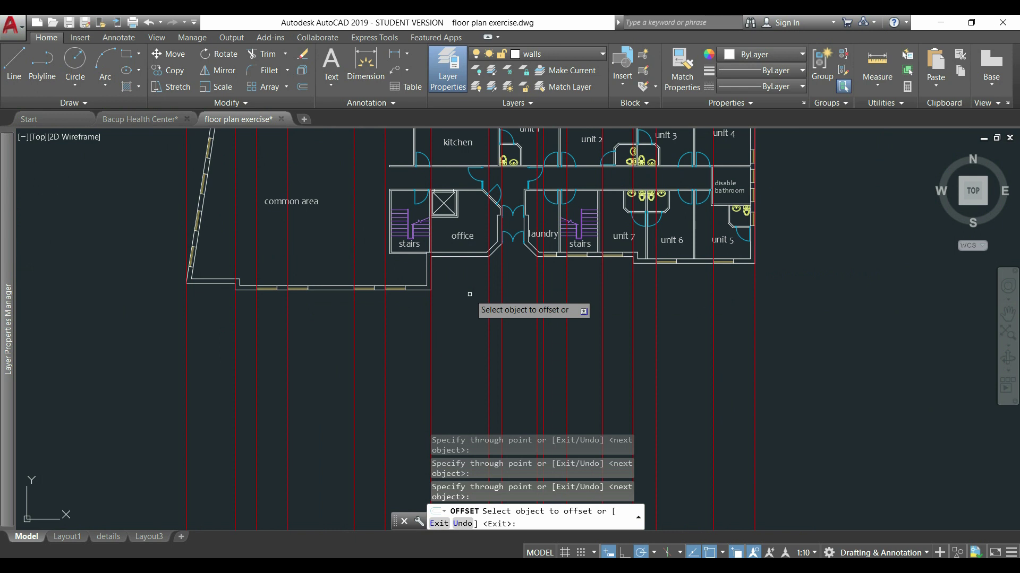
pyautogui.press('Return')
# - Examine the projected guide lines across the whole floor plan and around the common area's front double door
pyautogui.scroll(-4, 470, 295)
pyautogui.scroll(-3, 483, 297)
pyautogui.scroll(-2, 534, 276)
pyautogui.scroll(2, 515, 287)
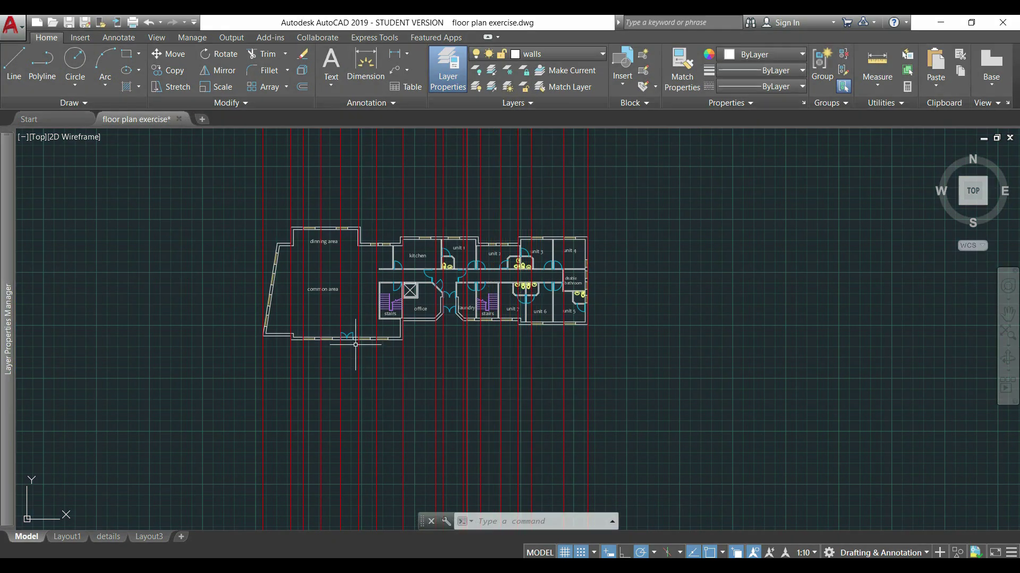
pyautogui.scroll(4, 351, 341)
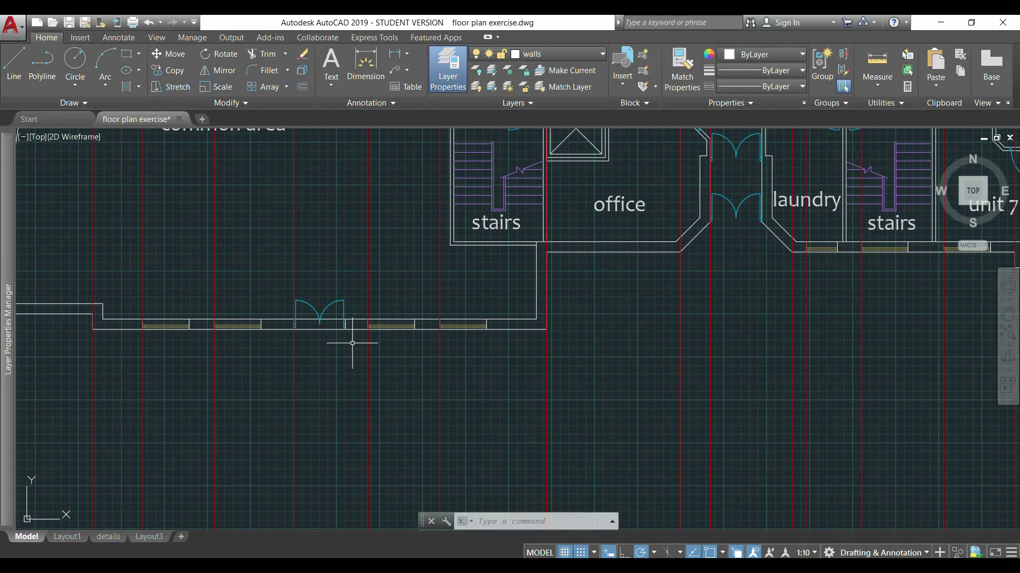
pyautogui.scroll(-5, 354, 346)
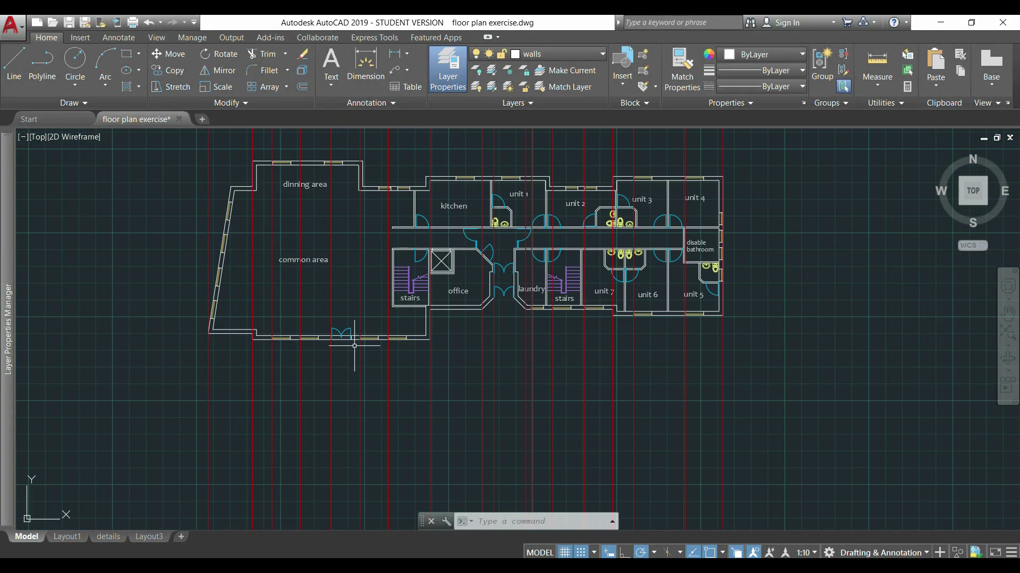
pyautogui.scroll(-3, 354, 346)
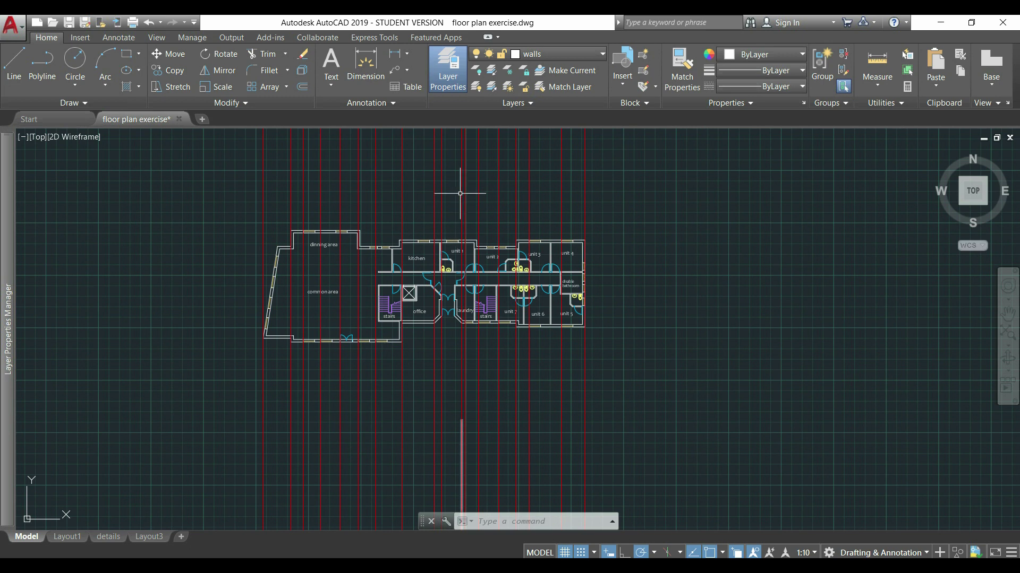
# - Draw a horizontal ground line above the floor plan, crossing all the guide lines and extending past both outermost ones
pyautogui.moveTo(489, 167); pyautogui.dragTo(511, 296, button='middle')
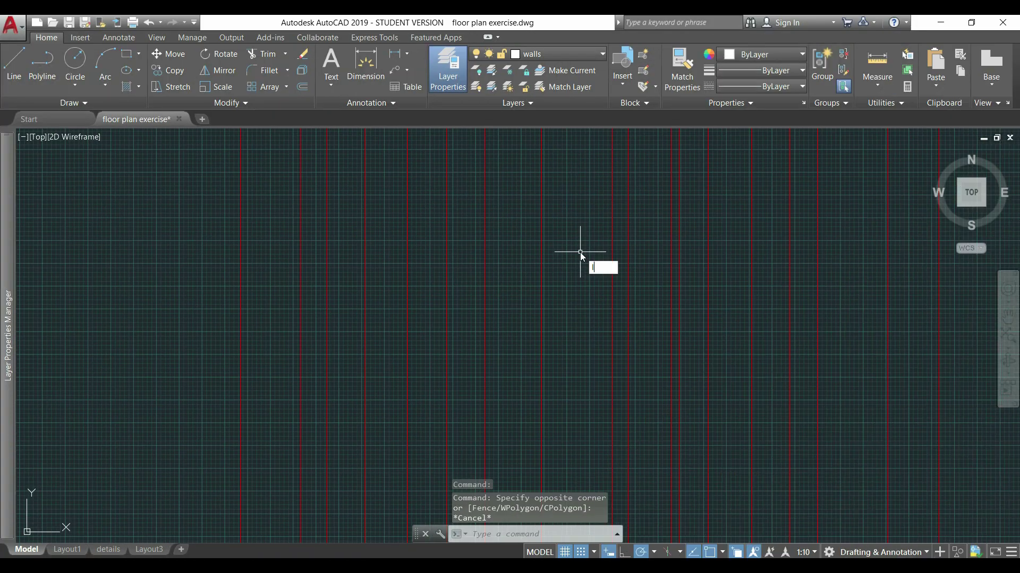
pyautogui.write('l')
pyautogui.press('Return')
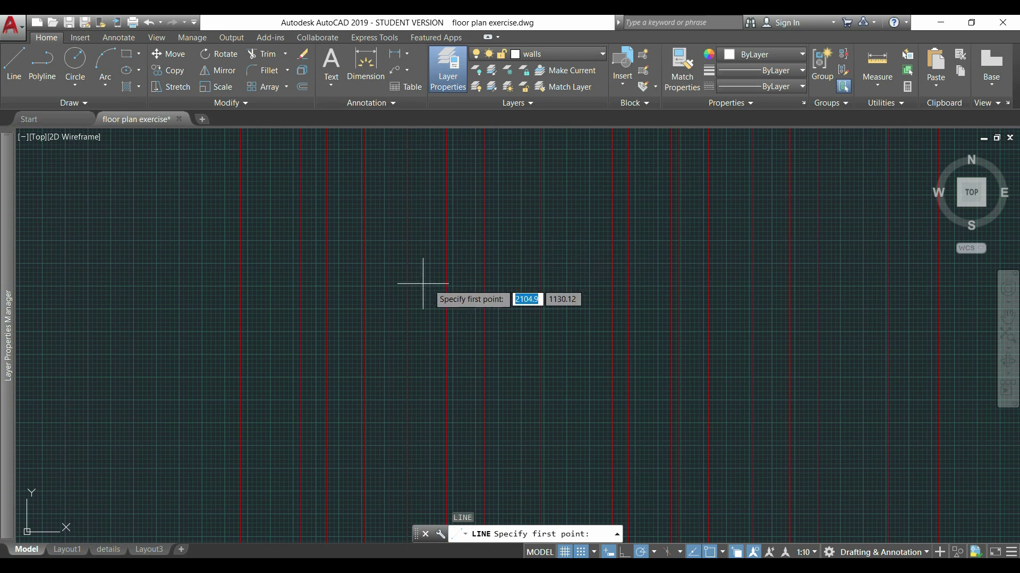
pyautogui.click(147, 247)
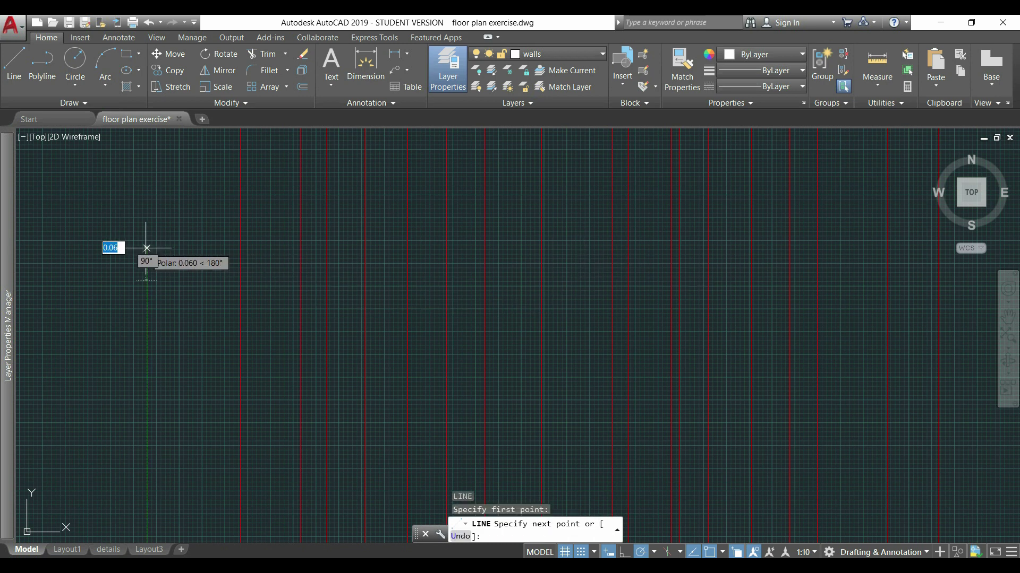
pyautogui.scroll(-3, 147, 247)
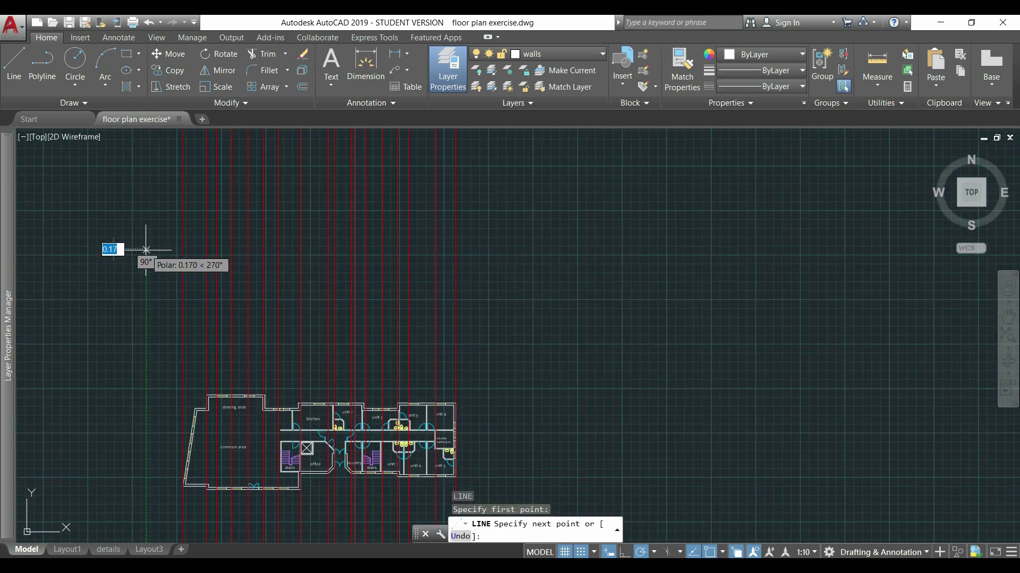
pyautogui.click(498, 248)
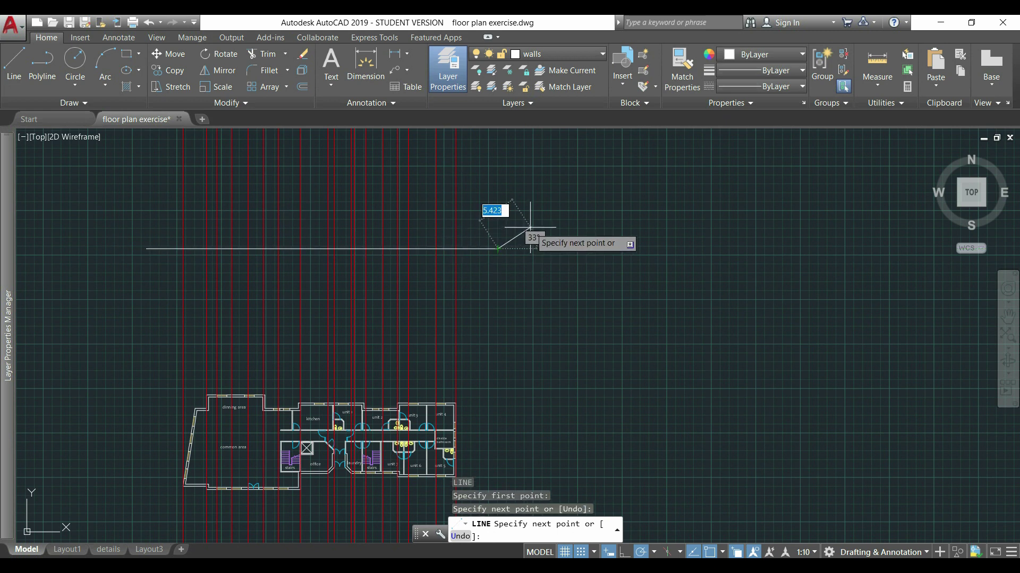
pyautogui.press('Escape')
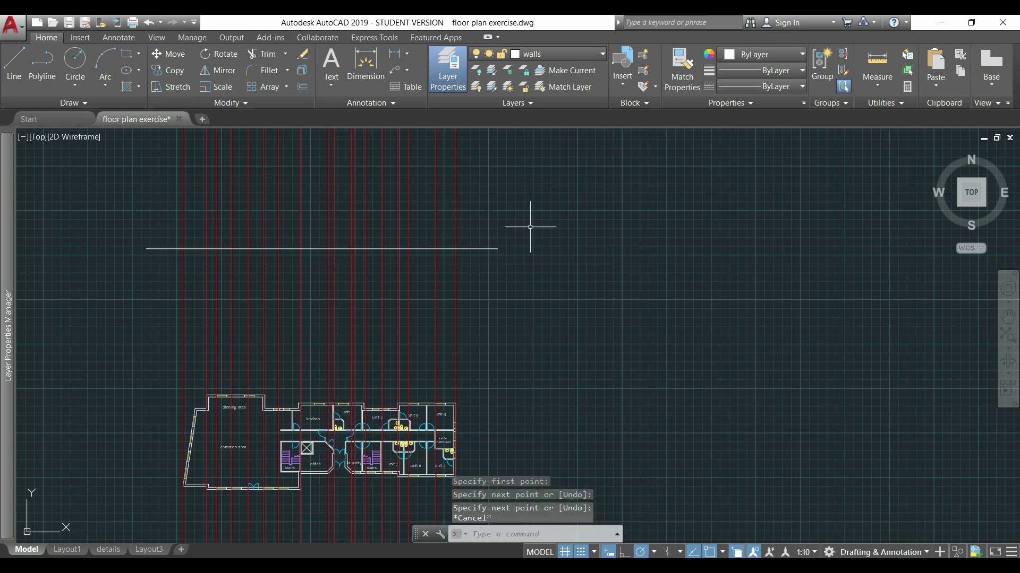
# - Trim both overhanging ends of the horizontal ground line at the outermost guide lines
pyautogui.write('tr')
pyautogui.press('Return')
pyautogui.click(539, 271)
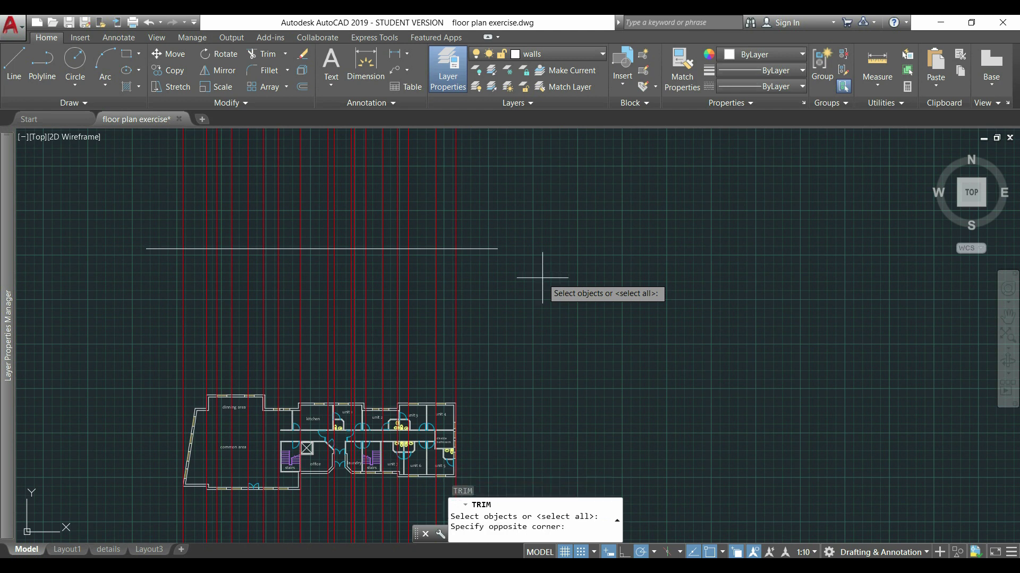
pyautogui.click(132, 213)
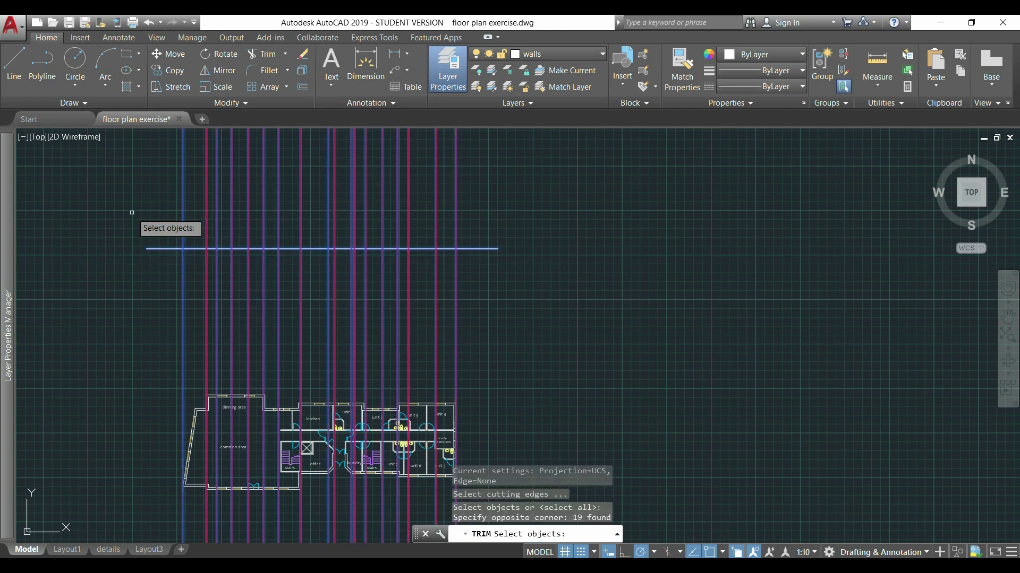
pyautogui.press('Return')
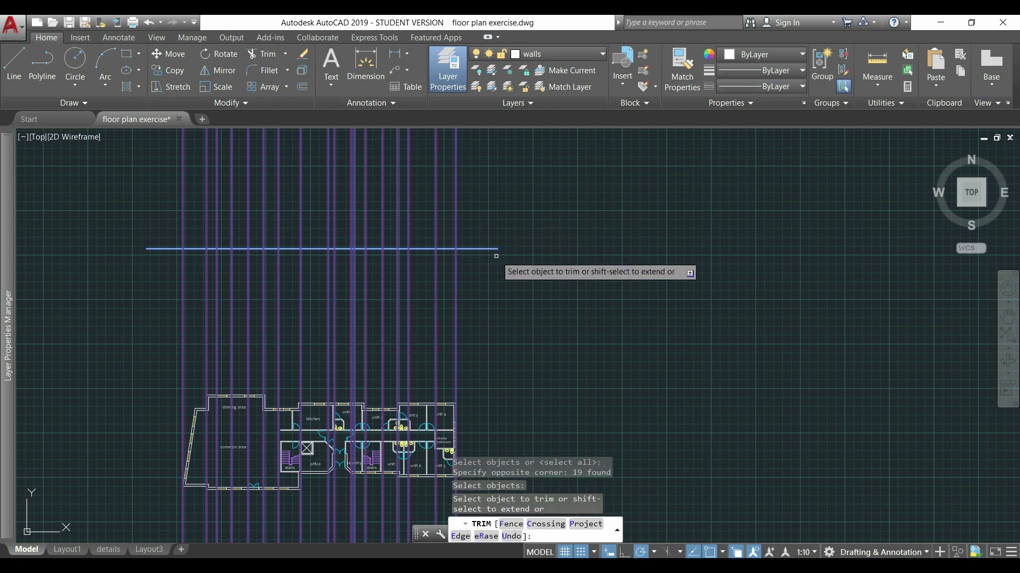
pyautogui.click(481, 248)
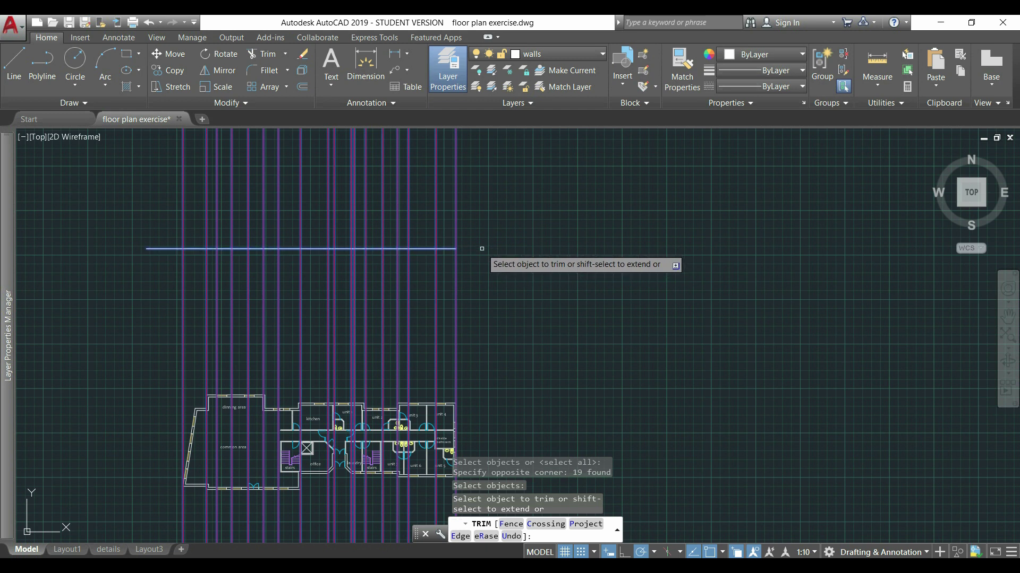
pyautogui.click(167, 248)
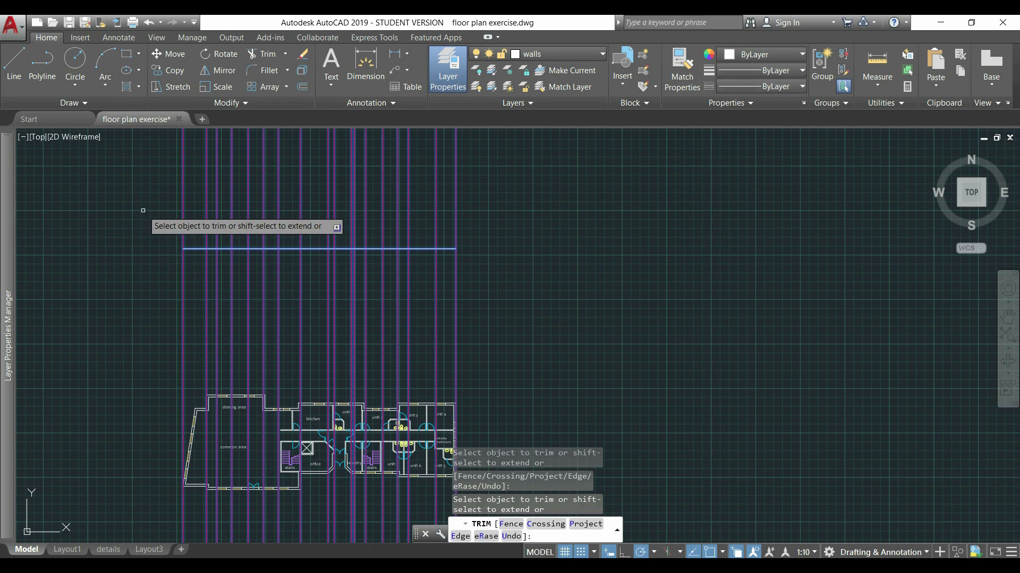
pyautogui.press('Return')
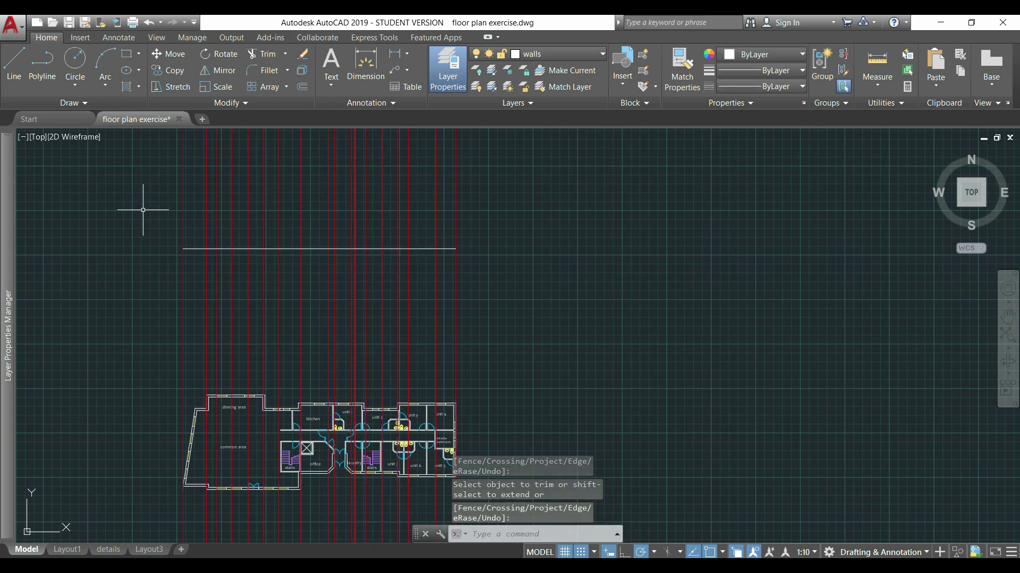
# - Draw a vertical line 2.4 long upward from the ground line's left end along the first guide line, with object snap on
pyautogui.scroll(2, 141, 214)
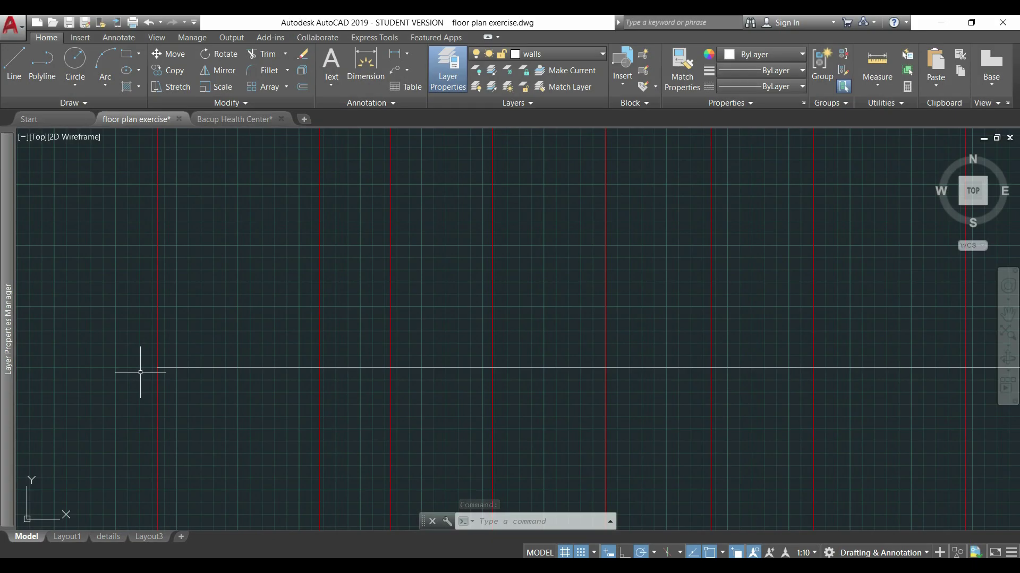
pyautogui.write('l')
pyautogui.press('Return')
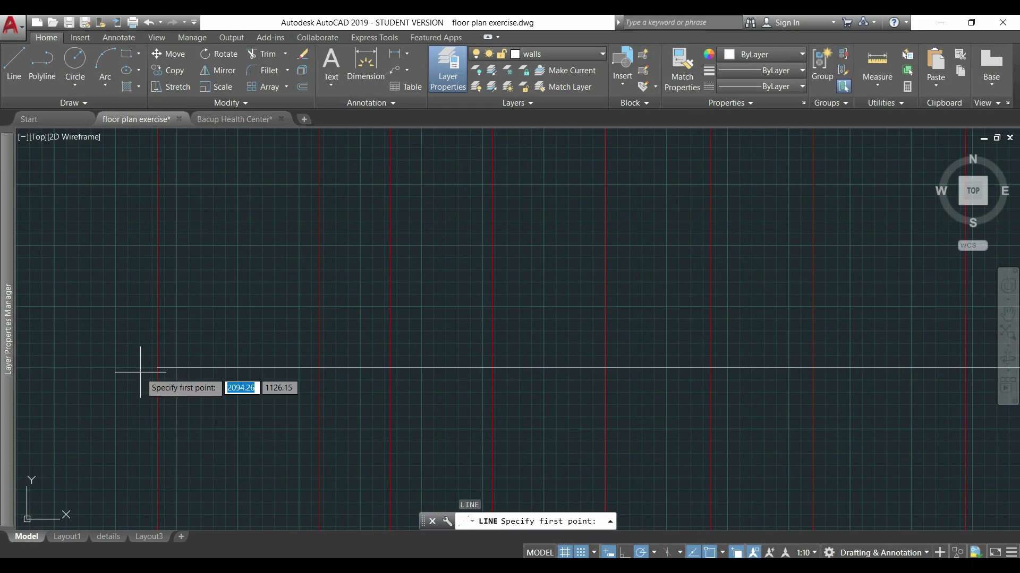
pyautogui.scroll(3, 148, 366)
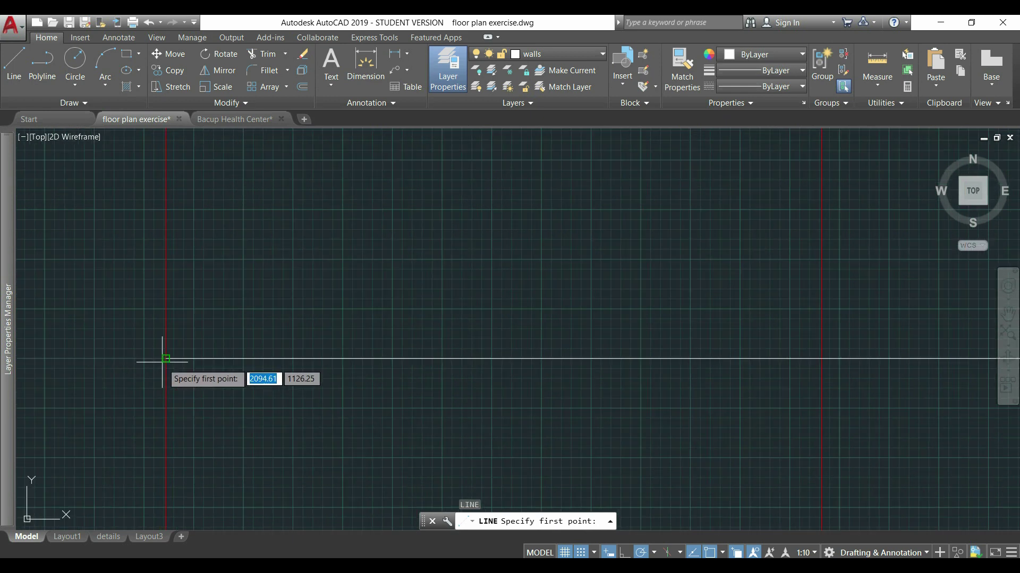
pyautogui.scroll(-3, 381, 354)
pyautogui.press('F3')
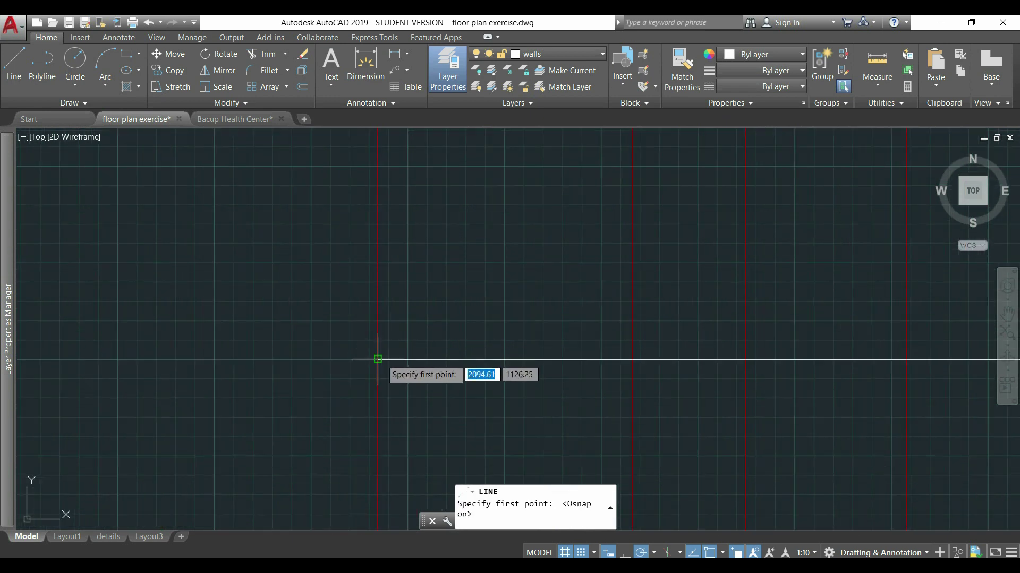
pyautogui.click(378, 359)
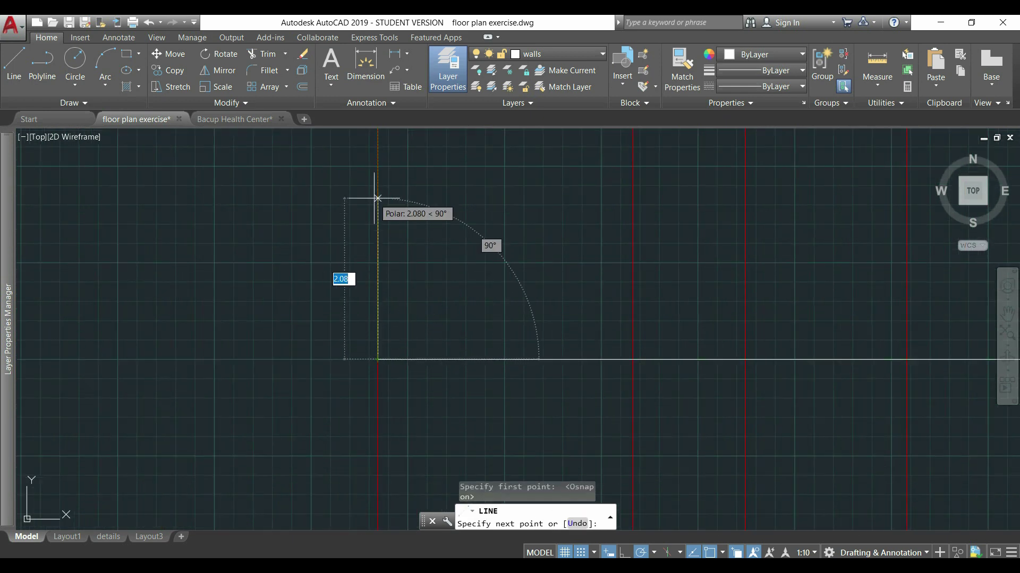
pyautogui.write('2')
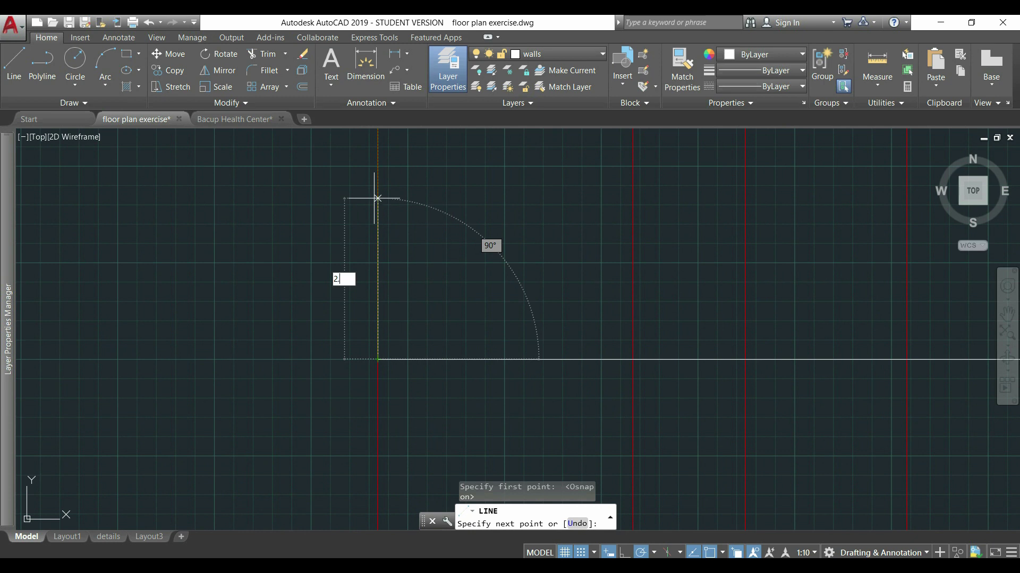
pyautogui.write('.4')
pyautogui.press('Return')
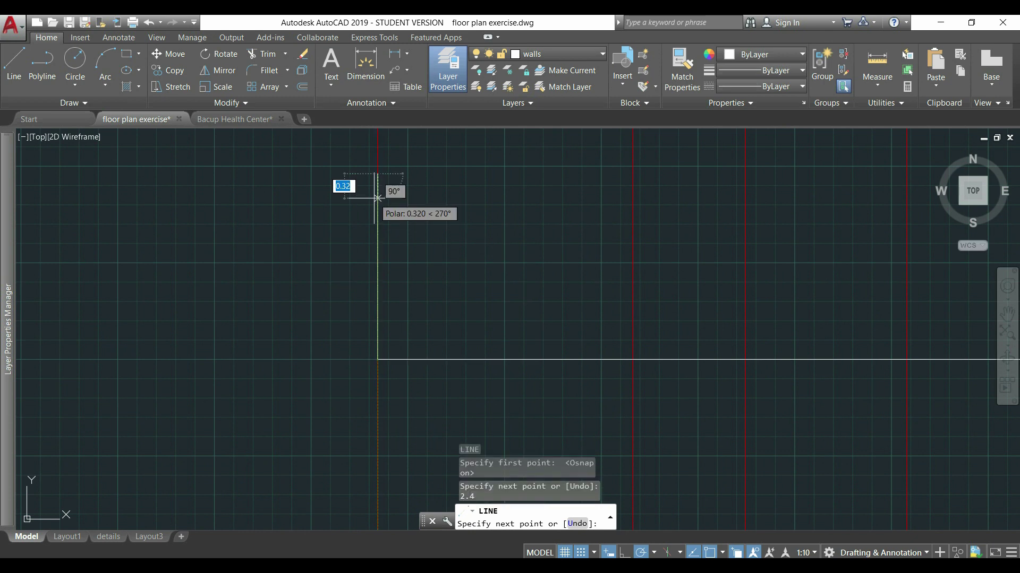
pyautogui.press('Escape')
# - Switch to the Bacup Health Center drawing to consult the height dimensions on the reference elevation
pyautogui.moveTo(325, 205); pyautogui.dragTo(307, 209, button='middle')
pyautogui.moveTo(596, 178)
pyautogui.mouseDown(button='middle')
pyautogui.moveTo(622, 184)
pyautogui.moveTo(521, 268)
pyautogui.mouseUp(button='middle')
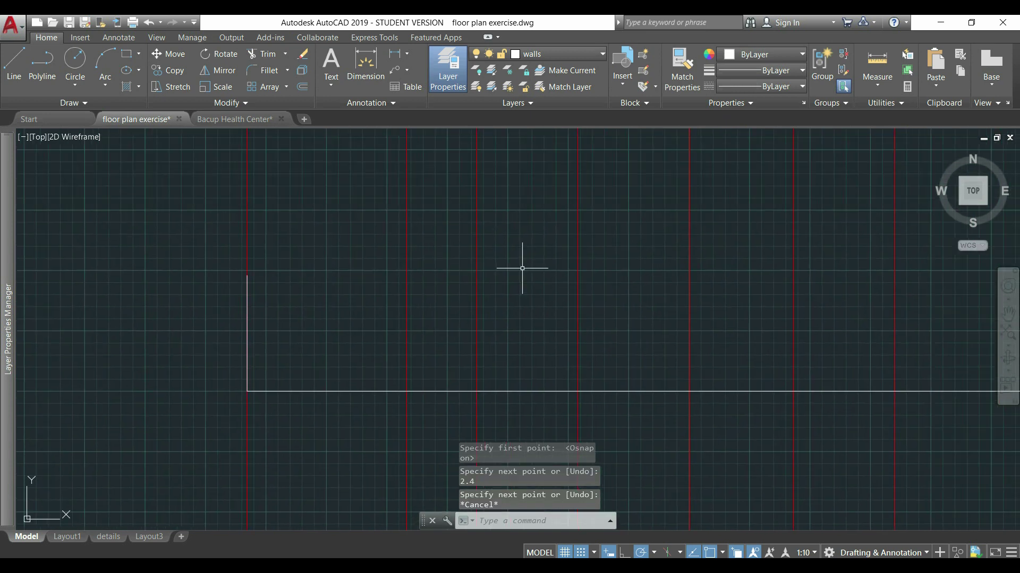
pyautogui.click(247, 119)
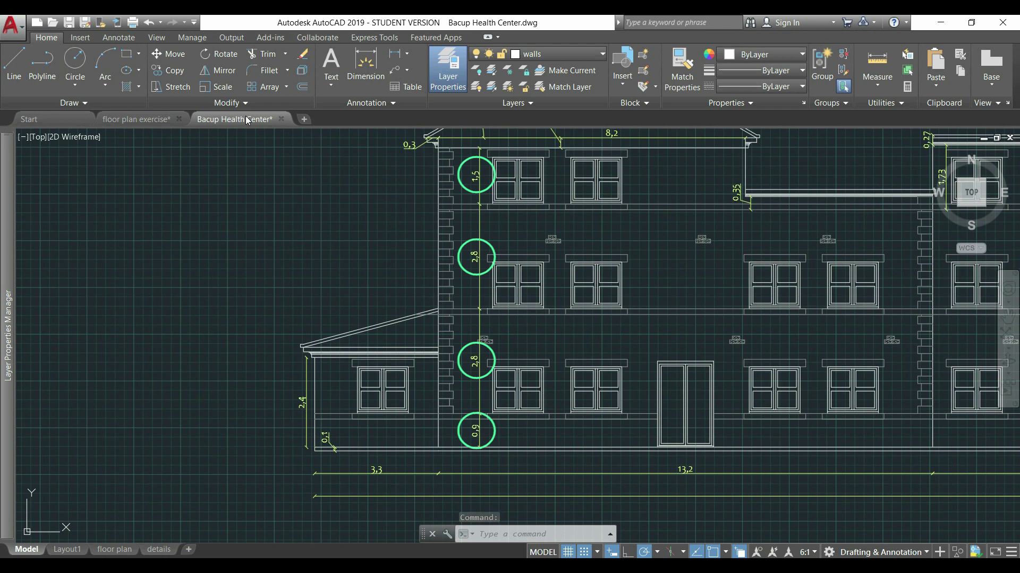
# - Return to the floor plan exercise drawing and draw a 0.9 vertical line up from the ground line along the second guide line
pyautogui.click(153, 119)
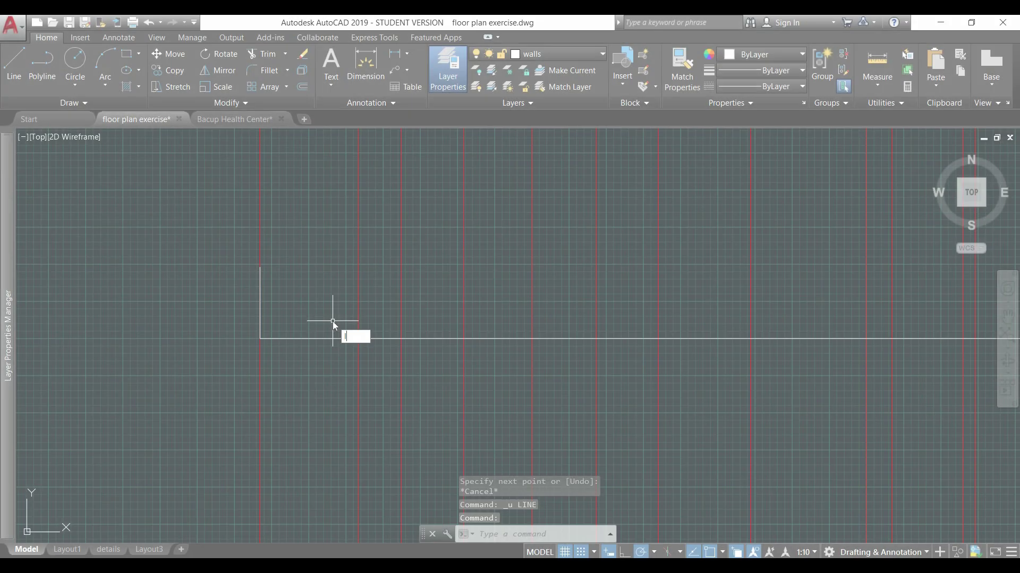
pyautogui.write('L')
pyautogui.press('Return')
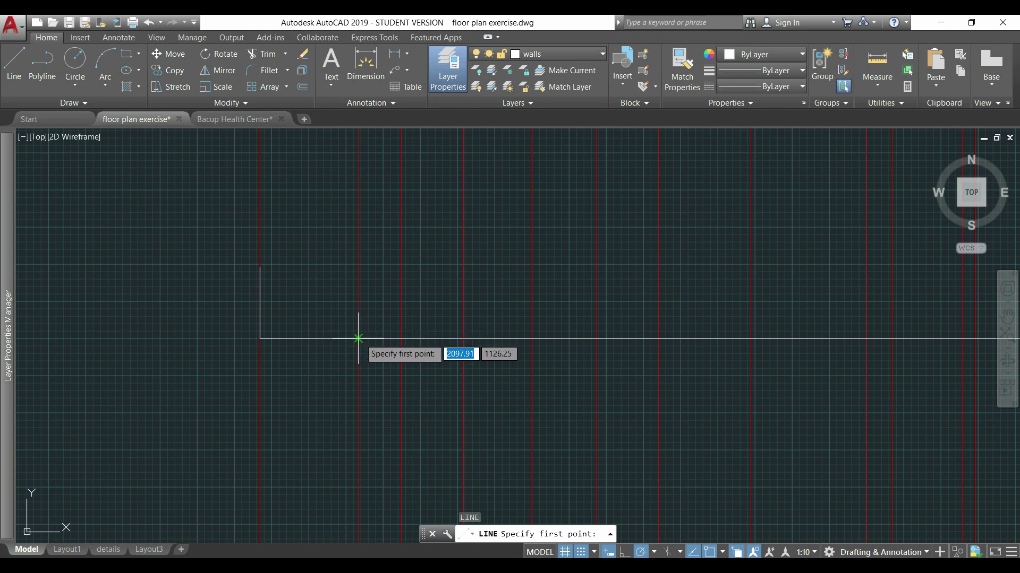
pyautogui.click(359, 338)
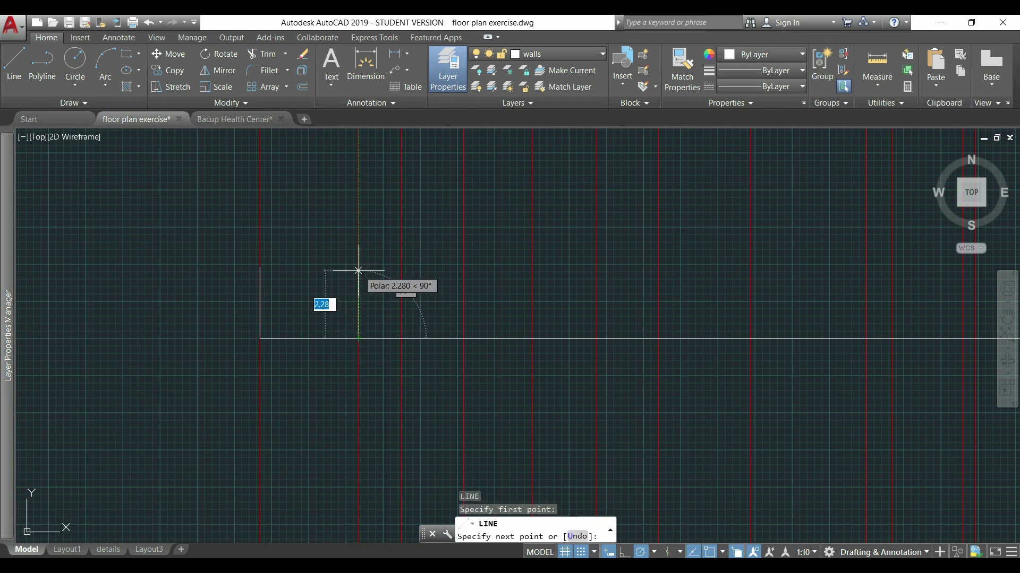
pyautogui.write('0.')
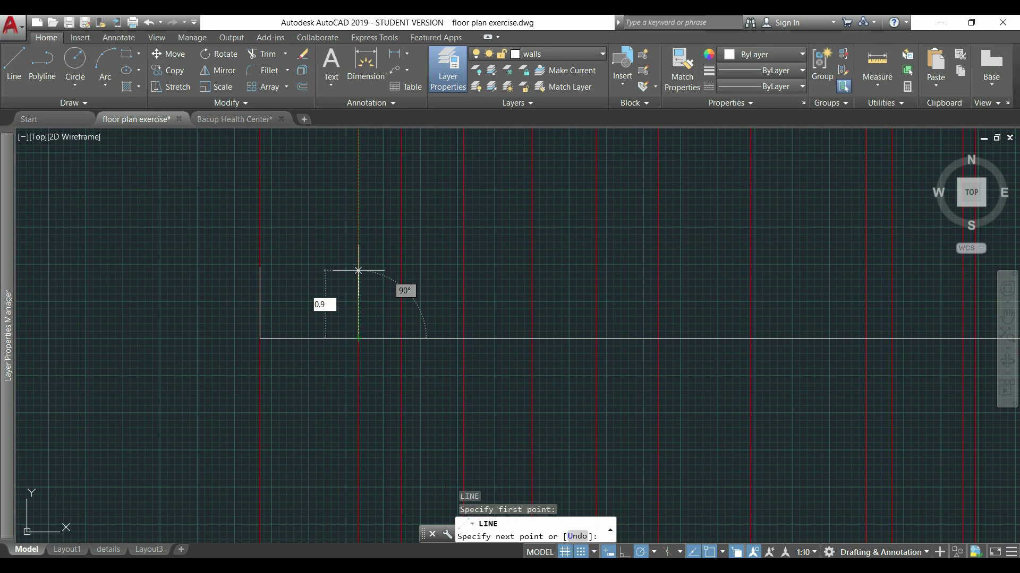
pyautogui.write('9')
pyautogui.press('Return')
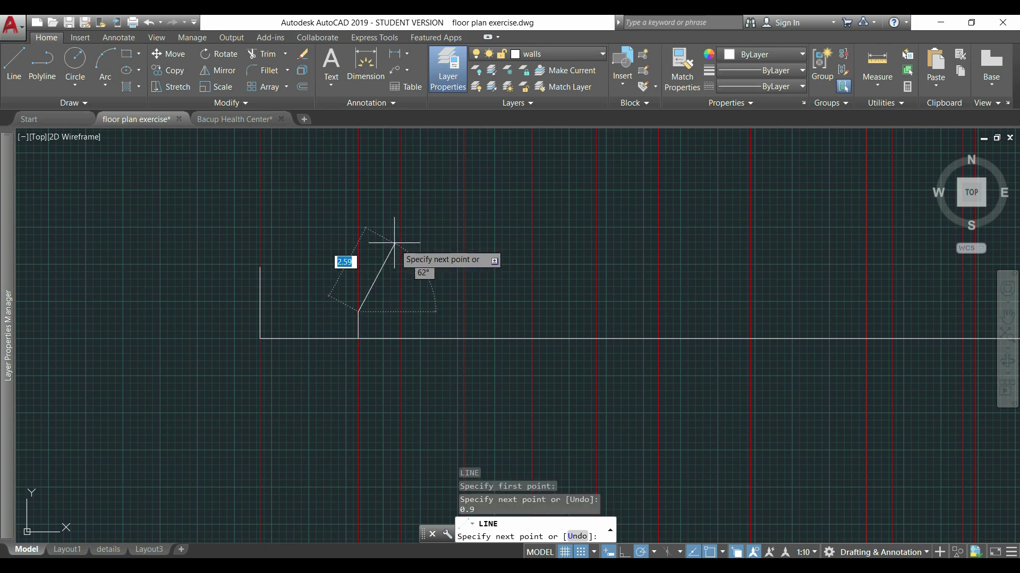
# - Continue the vertical wall line upward along the second guide line with segments of 2.8, 2.8 and 1.5
pyautogui.write('2')
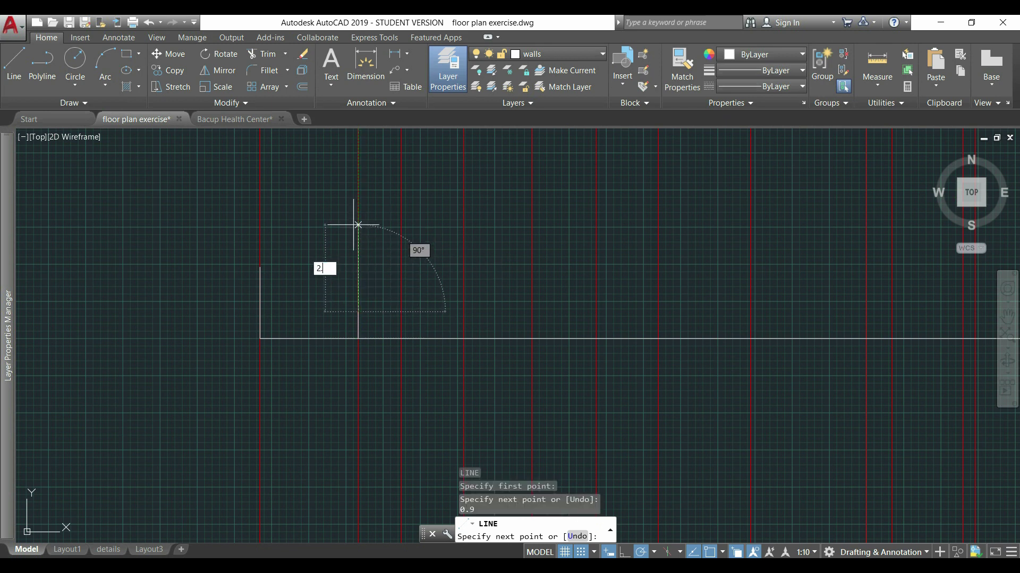
pyautogui.write('.8')
pyautogui.press('Return')
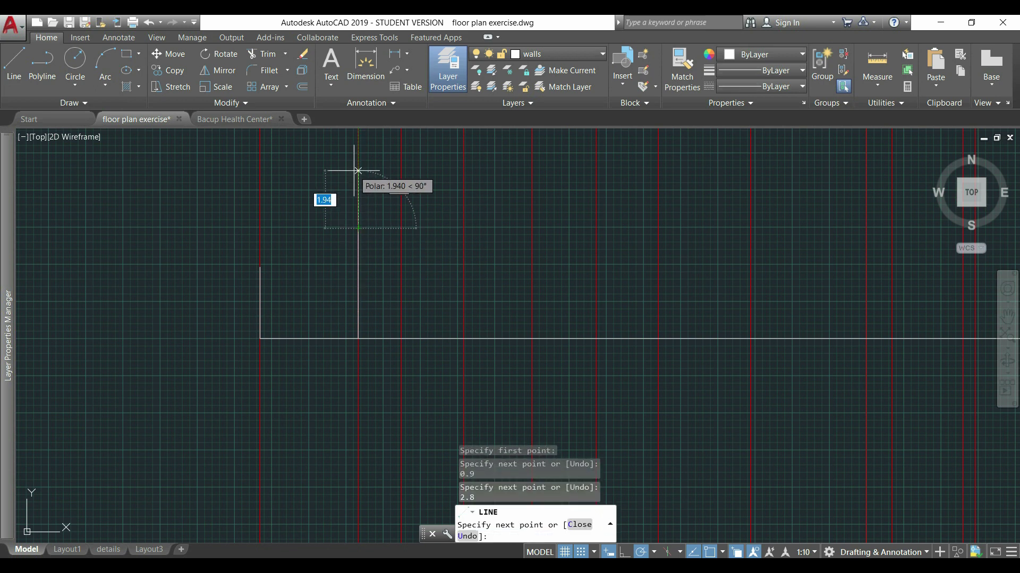
pyautogui.write('2.8')
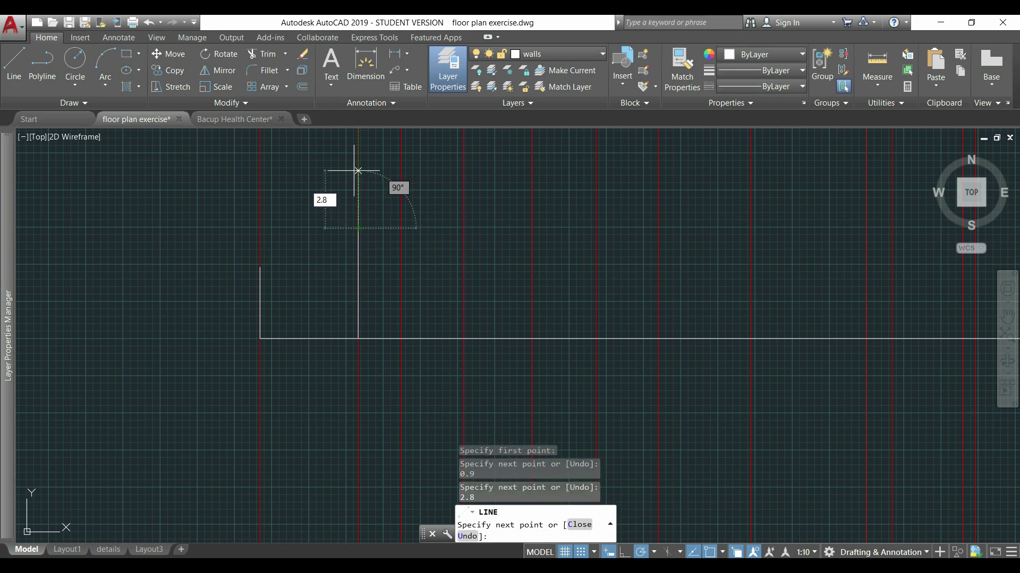
pyautogui.press('Return')
pyautogui.moveTo(358, 170); pyautogui.dragTo(427, 383, button='middle')
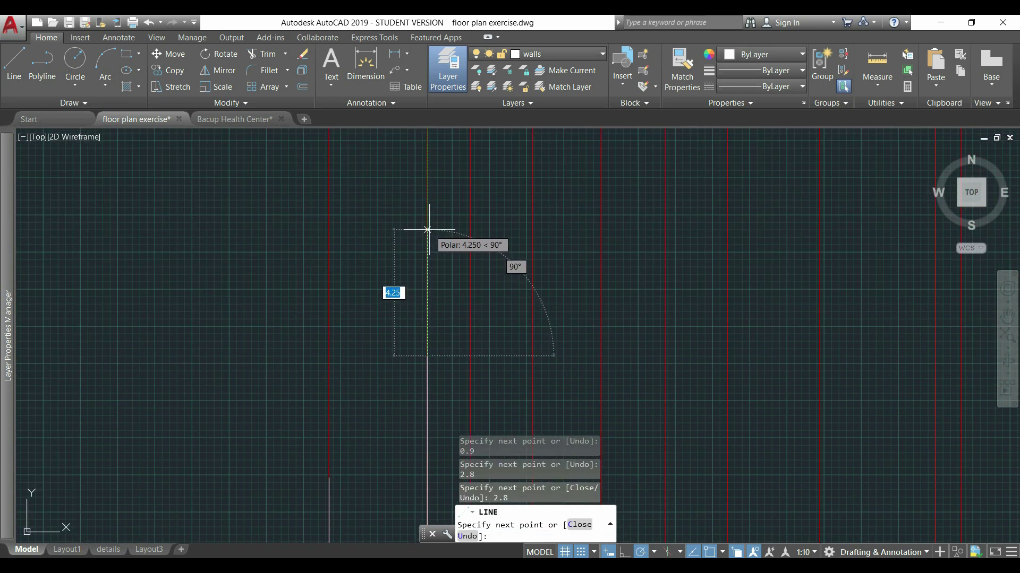
pyautogui.write('1.5')
pyautogui.press('Return')
pyautogui.press('Escape')
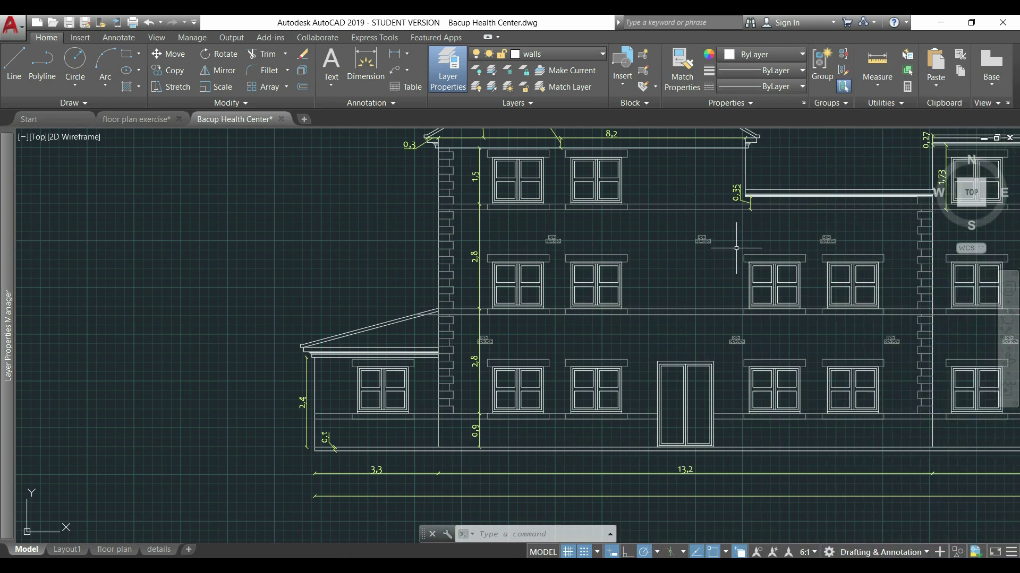
# - In the Bacup Health Center drawing, stretch the small dimension below the lower roof to end on the horizontal band's upper line, making it 0.2
pyautogui.moveTo(736, 248); pyautogui.dragTo(532, 270, button='middle')
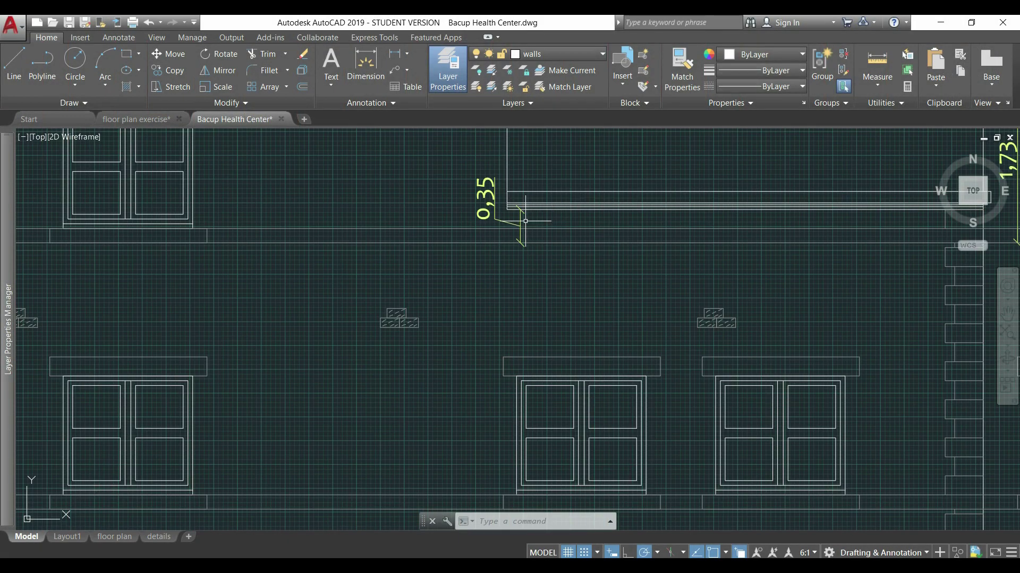
pyautogui.click(524, 221)
pyautogui.click(520, 243)
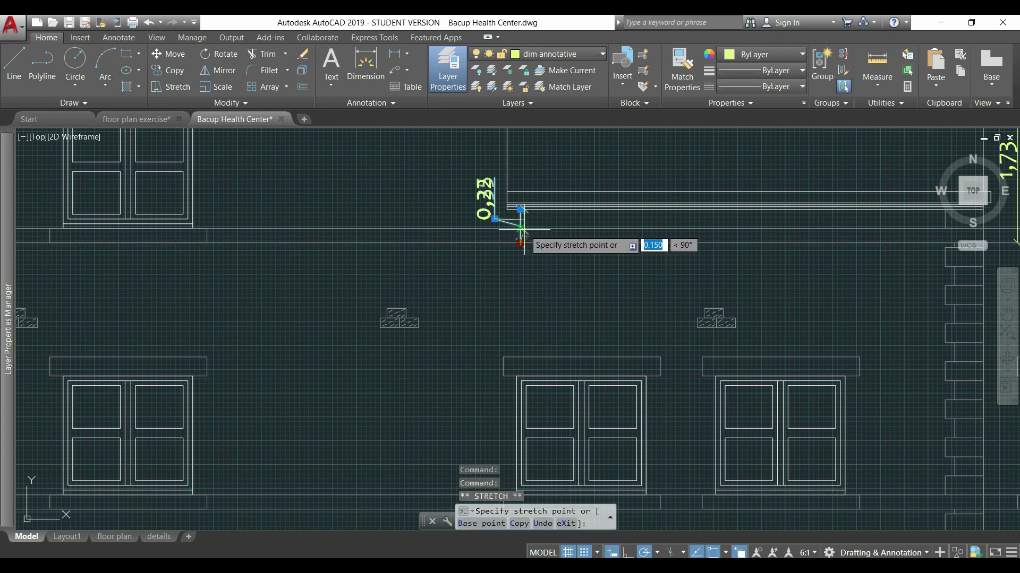
pyautogui.click(521, 228)
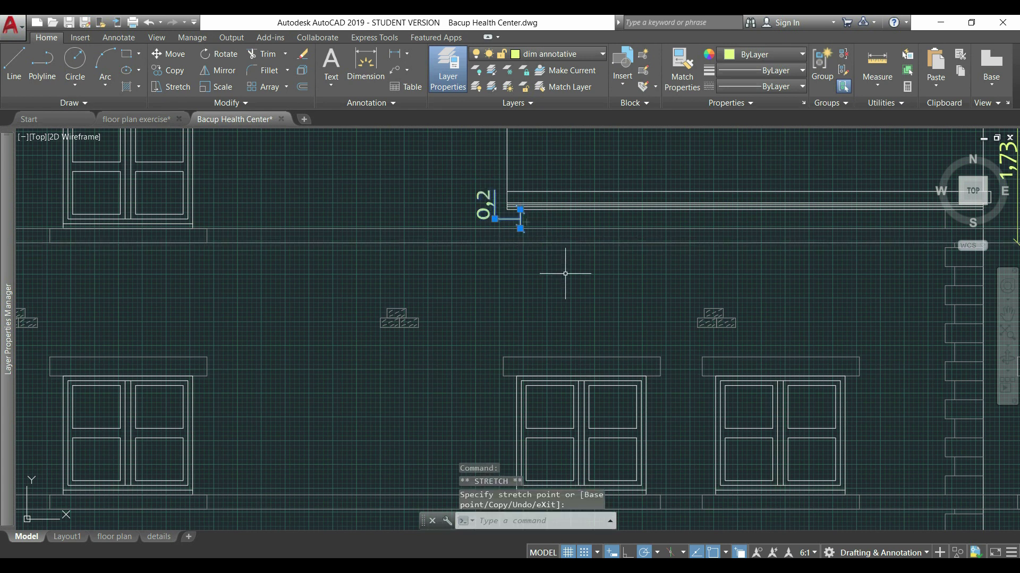
pyautogui.press('Escape')
pyautogui.scroll(-2, 433, 292)
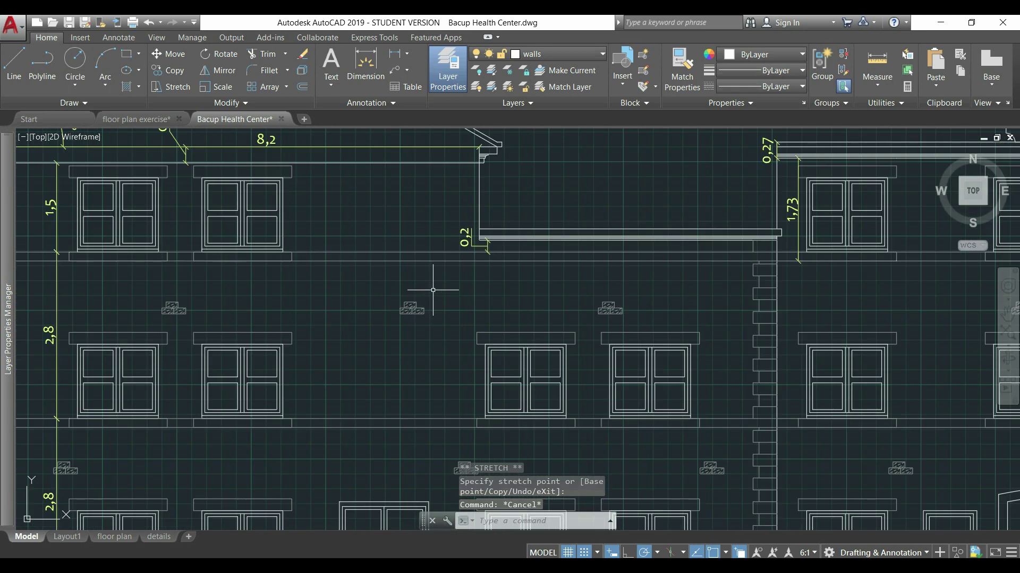
pyautogui.scroll(-2, 412, 232)
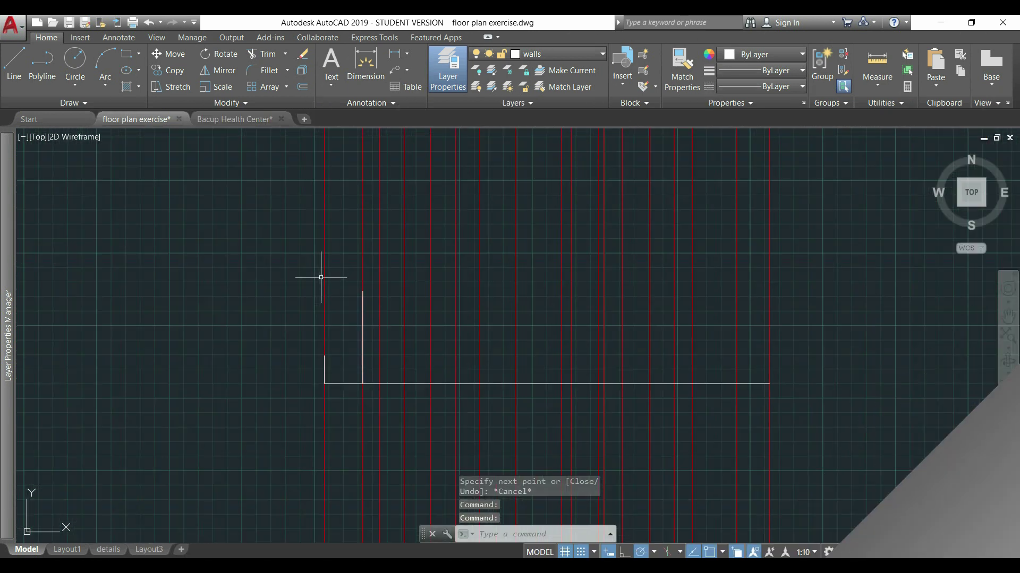
# - In the floor plan exercise drawing, draw a 0.9 vertical line up from the ground line at the guide ending the 13.2-wide wall section
pyautogui.scroll(-2, 324, 280)
pyautogui.moveTo(370, 364)
pyautogui.mouseDown(button='middle')
pyautogui.moveTo(384, 332)
pyautogui.moveTo(372, 266)
pyautogui.mouseUp(button='middle')
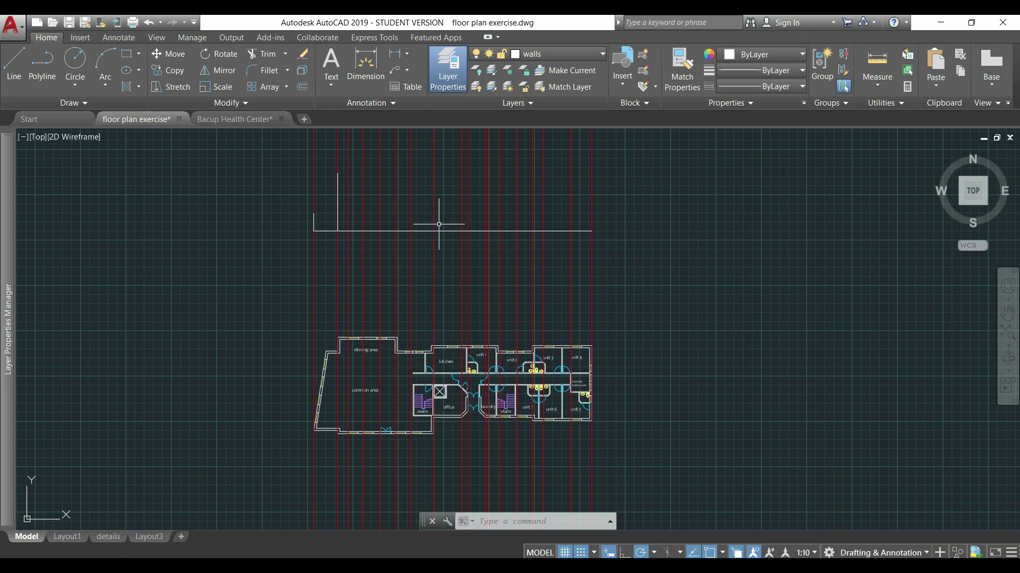
pyautogui.scroll(6, 436, 226)
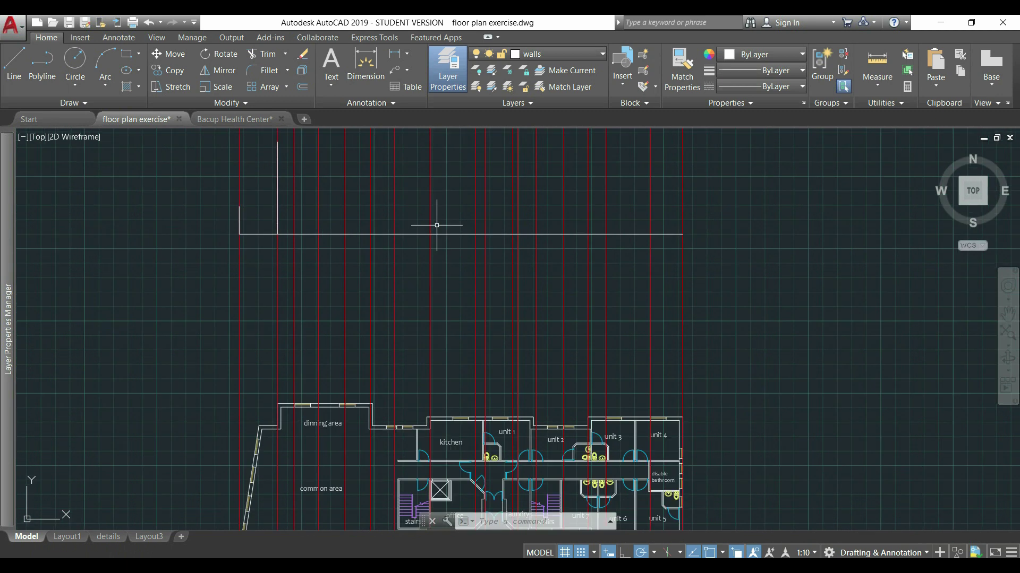
pyautogui.moveTo(439, 221); pyautogui.dragTo(509, 332, button='middle')
pyautogui.write('L')
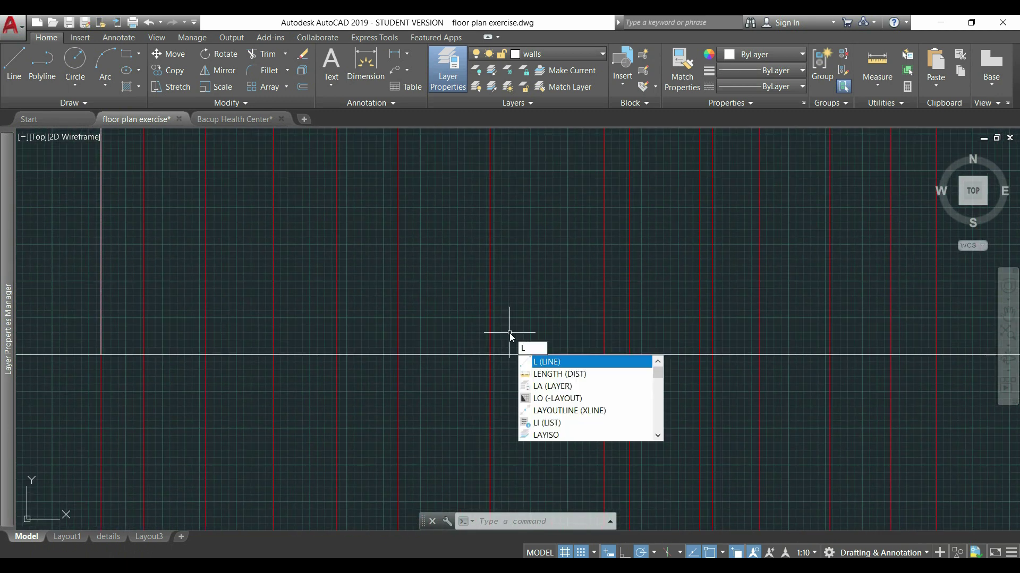
pyautogui.press('Return')
pyautogui.click(490, 353)
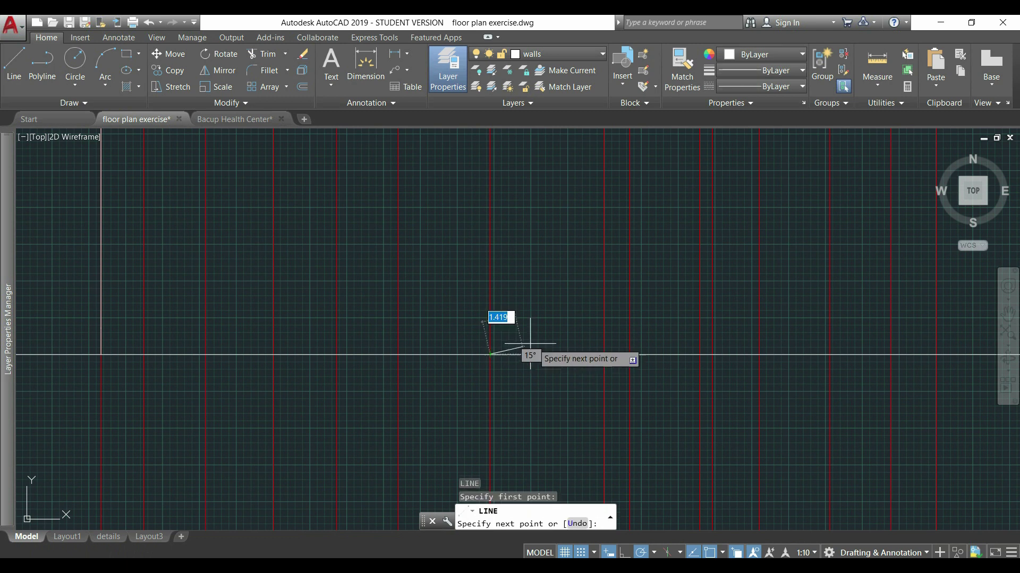
pyautogui.write('0.9')
pyautogui.press('Return')
# - Continue this second wall line upward along its guide with segments of 2.8, 2.8 and 0.2
pyautogui.write('2.8')
pyautogui.press('Return')
pyautogui.write('2.8')
pyautogui.press('Return')
pyautogui.moveTo(489, 159); pyautogui.dragTo(544, 276, button='middle')
pyautogui.write('0.2')
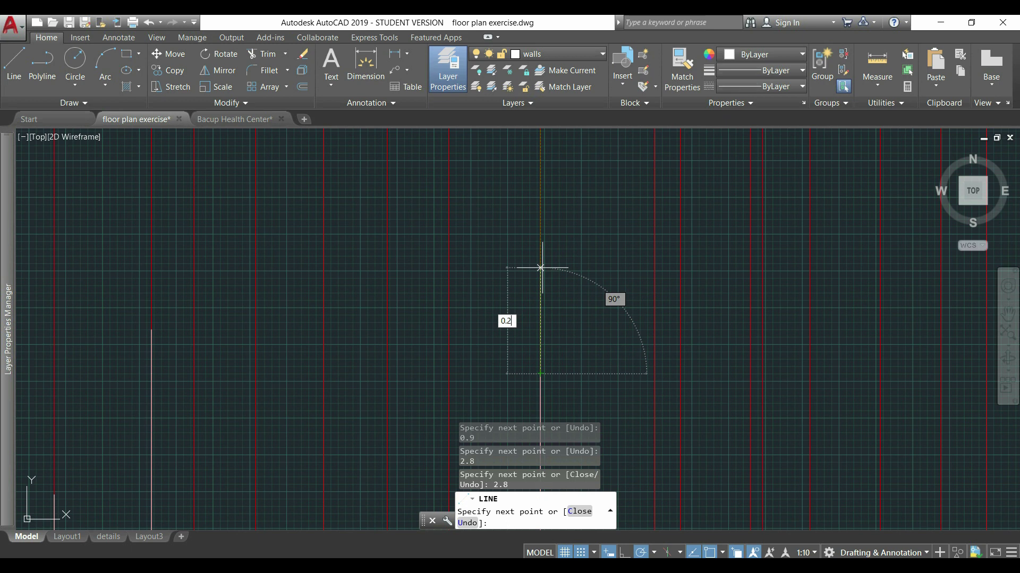
pyautogui.press('Escape')
pyautogui.moveTo(285, 454); pyautogui.dragTo(325, 296, button='middle')
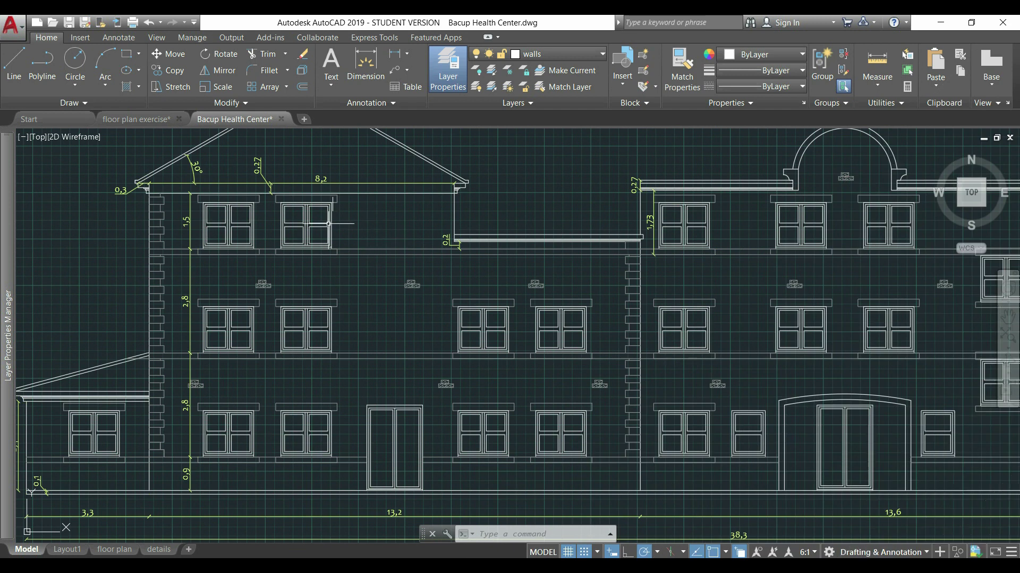
# - From the top of the taller wall line, draw an 8.2 horizontal line toward the shorter one, ending with a vertical drop of about 1.8
pyautogui.scroll(2, 157, 222)
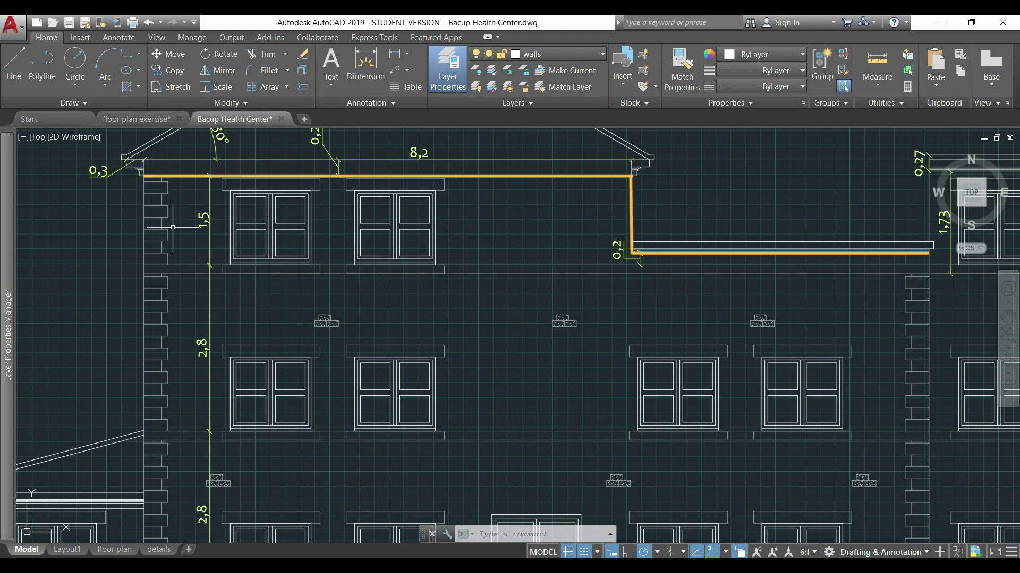
pyautogui.write('l')
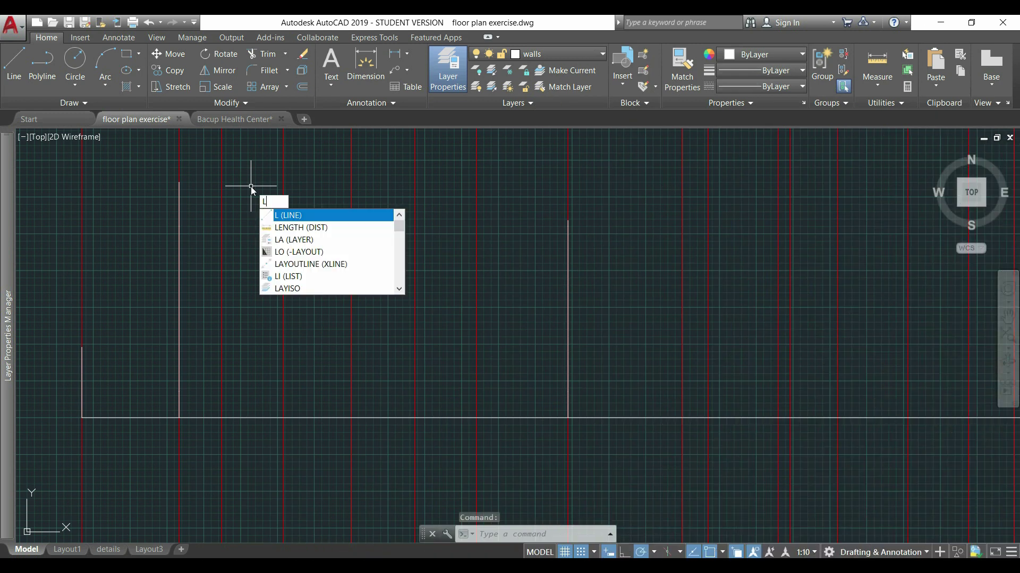
pyautogui.press('Return')
pyautogui.click(179, 182)
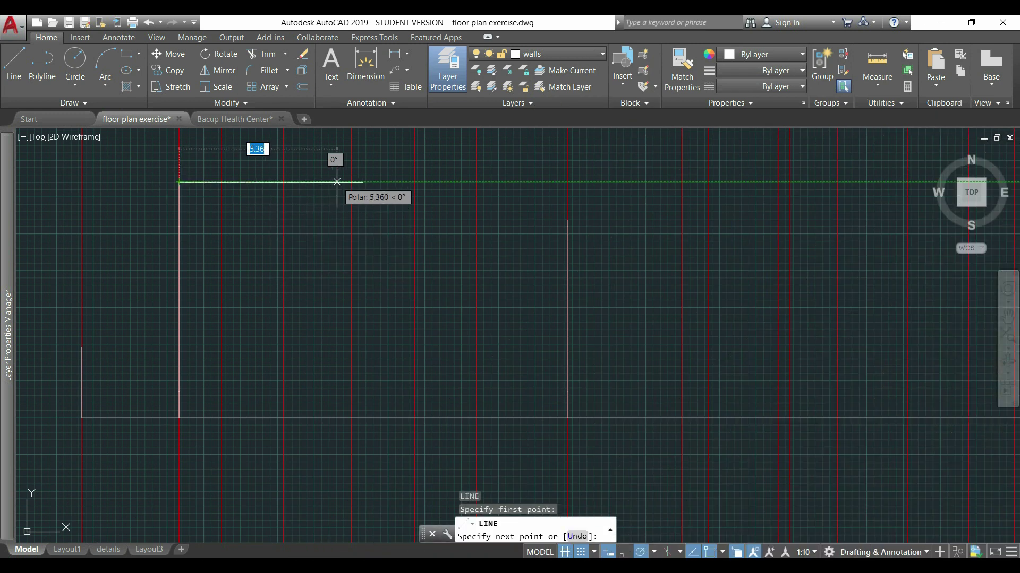
pyautogui.write('8.2')
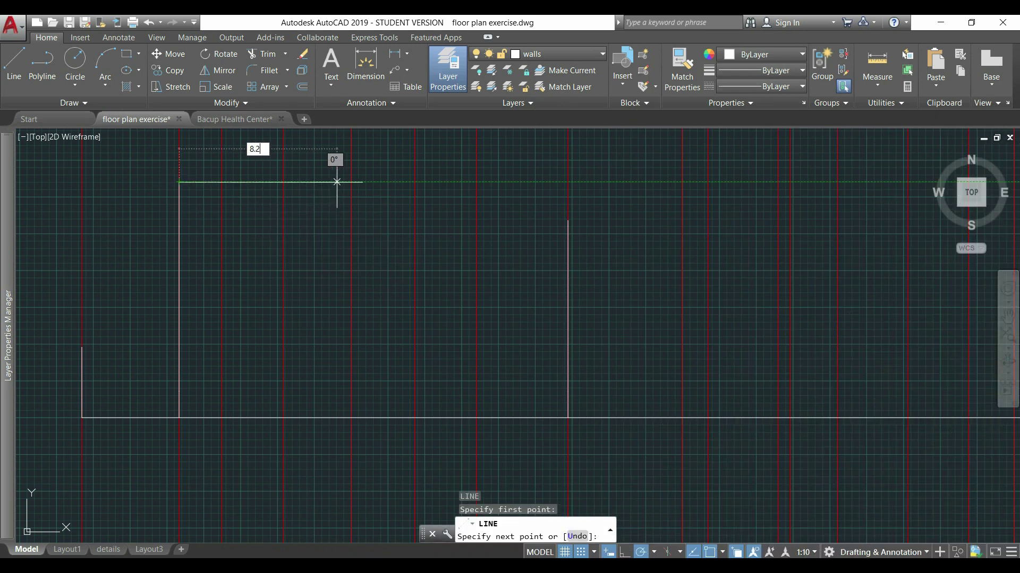
pyautogui.press('Return')
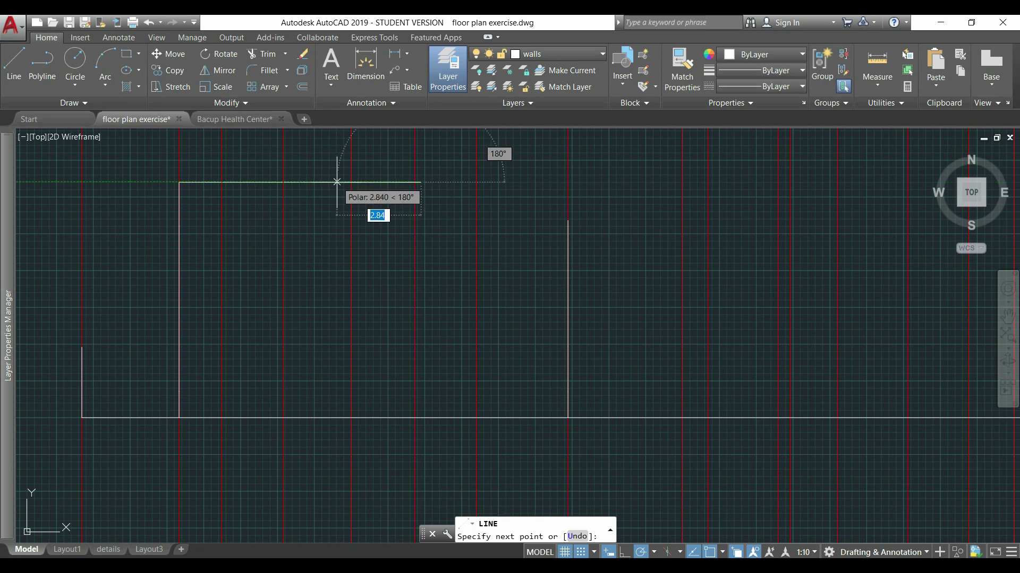
pyautogui.click(420, 235)
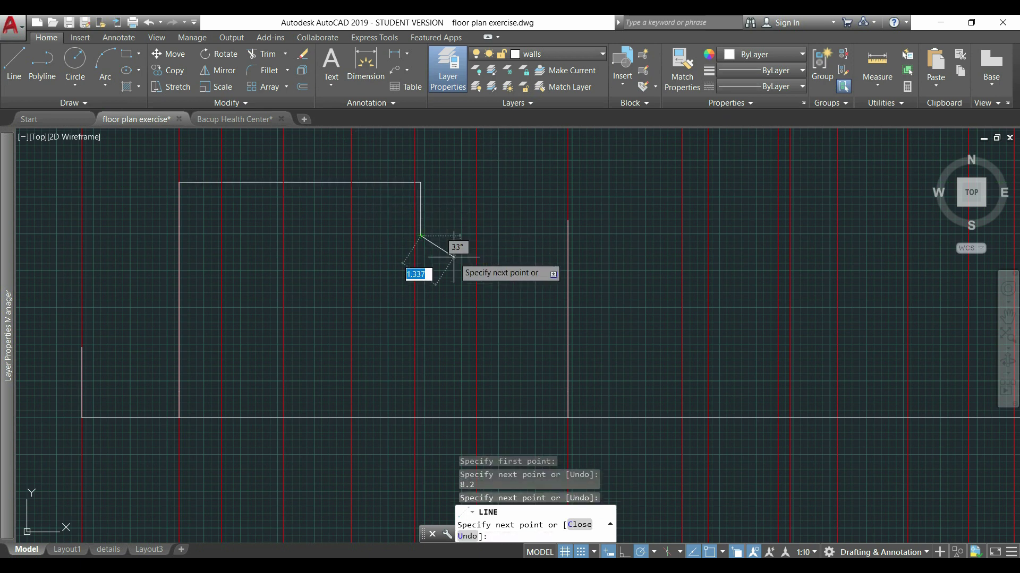
pyautogui.press('Escape')
# - Draw a horizontal line from the top of the shorter wall line back to the vertical drop line
pyautogui.write('l')
pyautogui.press('Return')
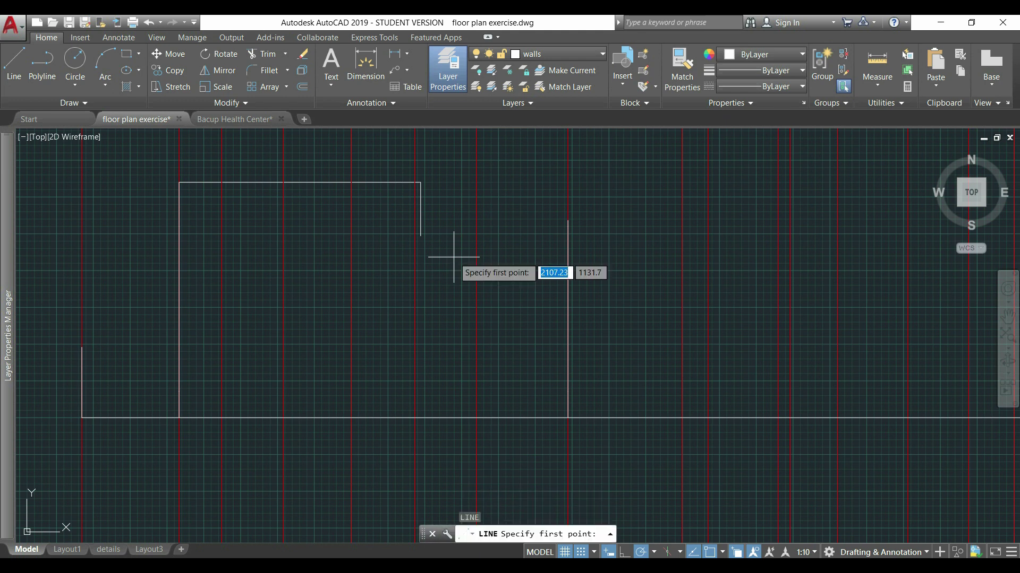
pyautogui.click(568, 220)
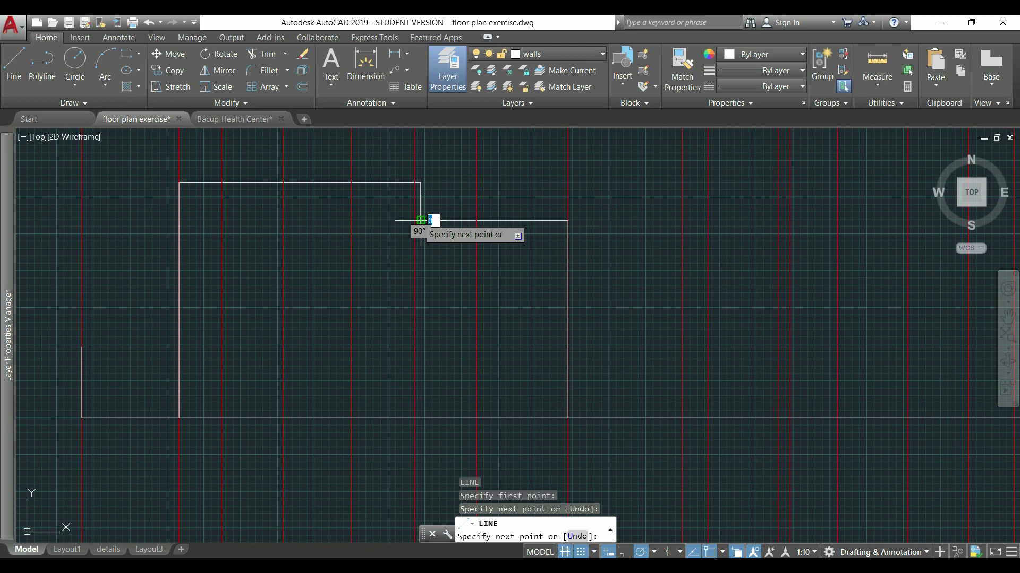
pyautogui.click(421, 220)
pyautogui.press('Escape')
# - Shorten the vertical drop line by stretching its lower end up to the horizontal line of the lower wall section
pyautogui.click(421, 232)
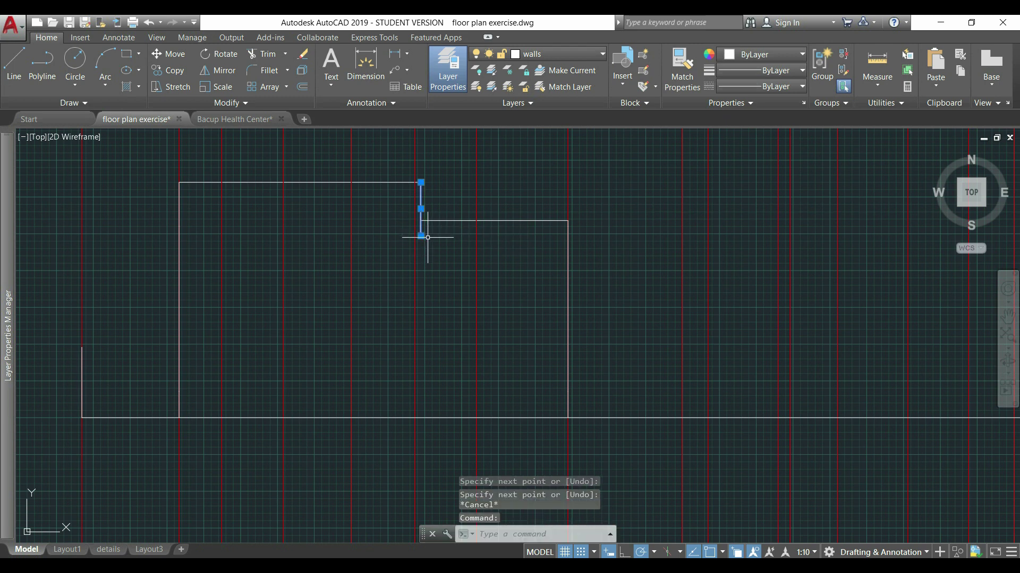
pyautogui.click(421, 235)
pyautogui.scroll(4, 421, 236)
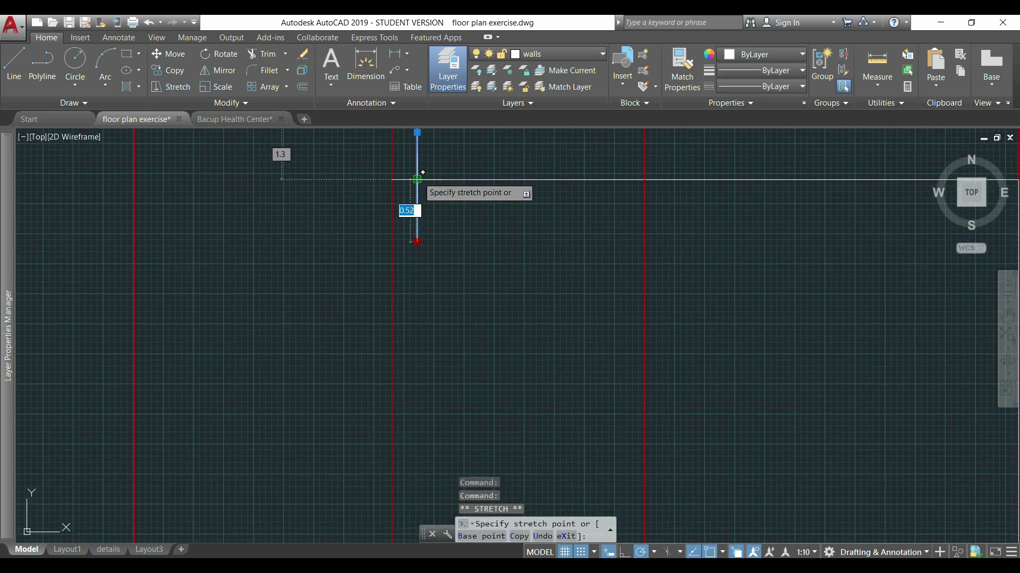
pyautogui.press('Escape')
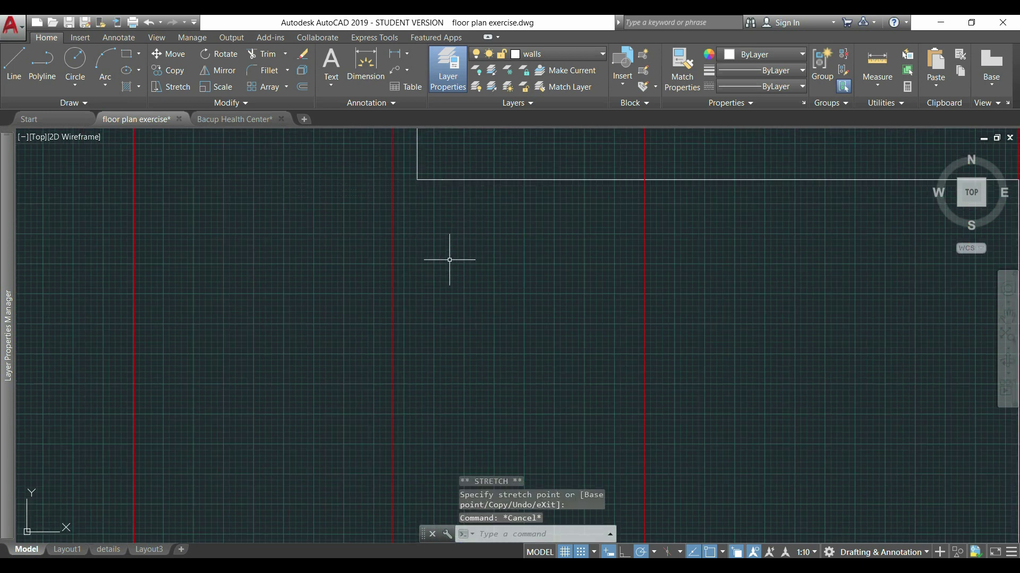
pyautogui.scroll(-5, 373, 262)
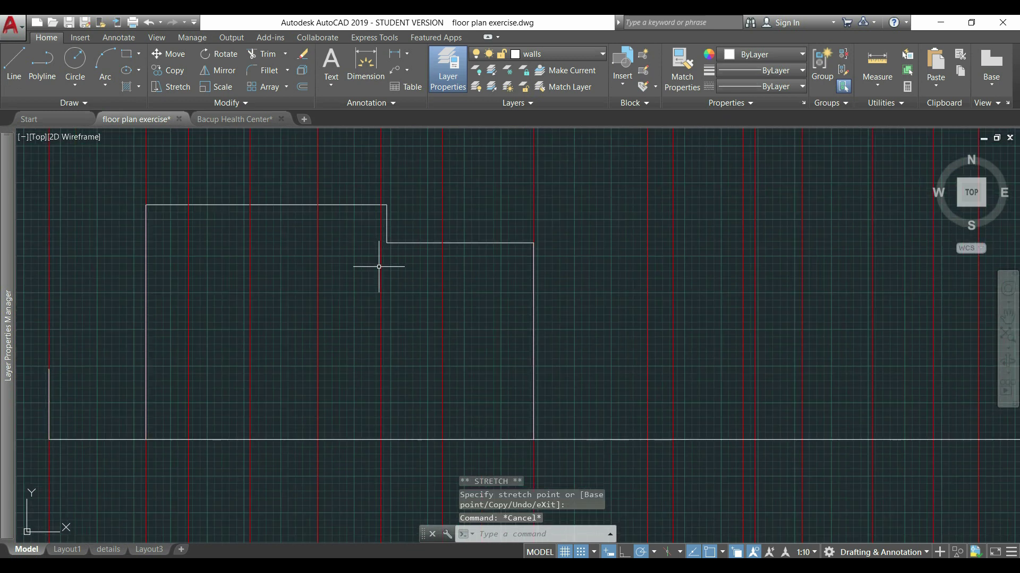
# - Switch to the Bacup Health Center drawing and examine the eave and cornice profile at the end of the gable roof
pyautogui.hotkey('ctrl', 'Tab')
pyautogui.scroll(-2, 616, 271)
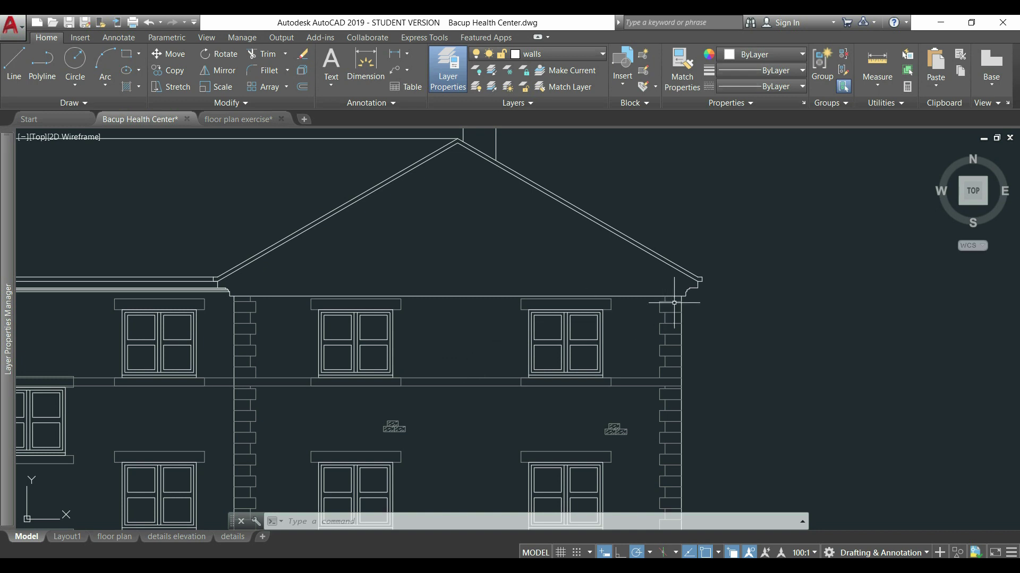
pyautogui.scroll(5, 695, 291)
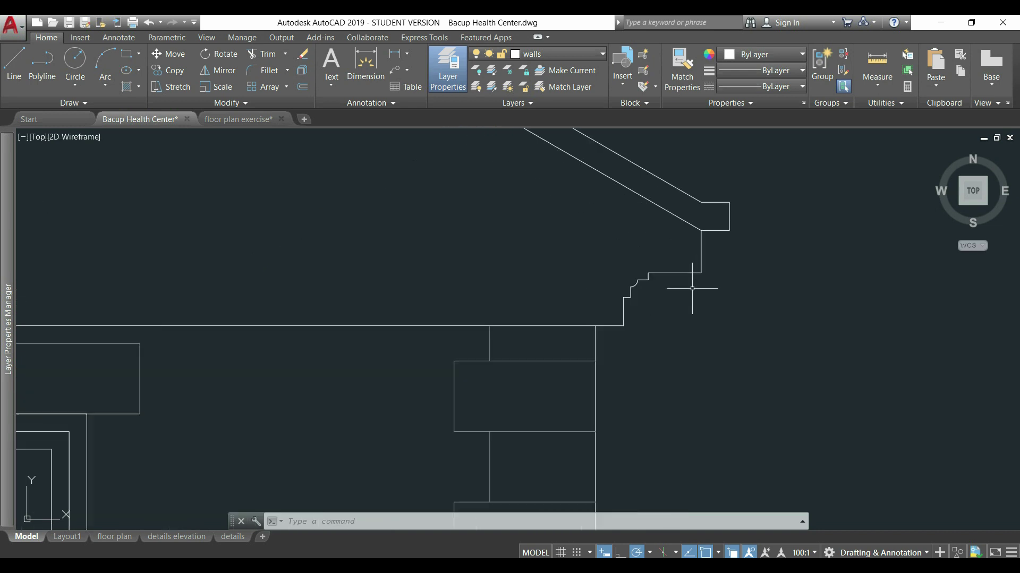
# - In the floor plan exercise drawing, draw the cornice steps from the end of the eave line: 0.08 up, 0.02 outward and 0.03 up
pyautogui.scroll(2, 689, 292)
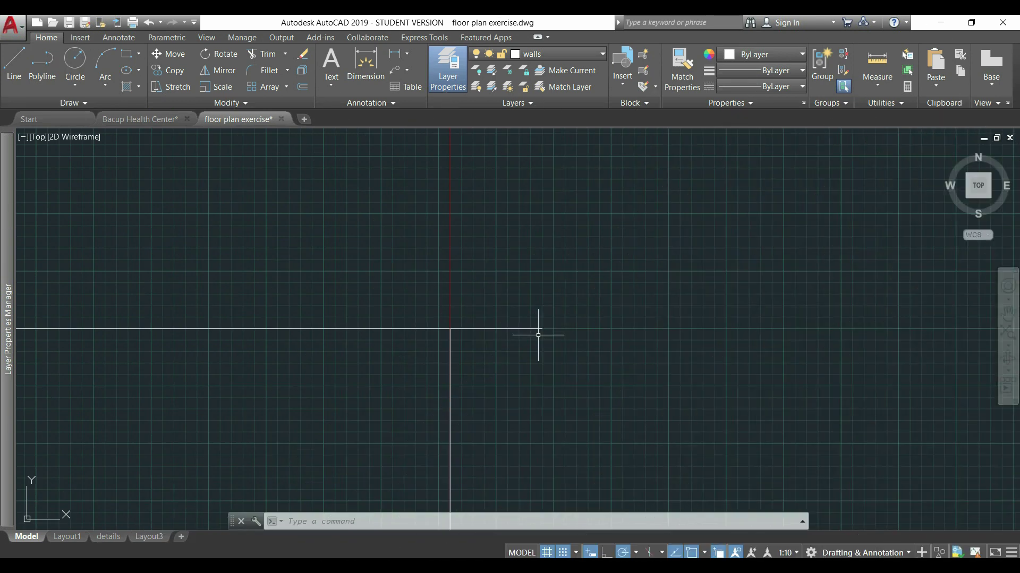
pyautogui.write('l')
pyautogui.press('Return')
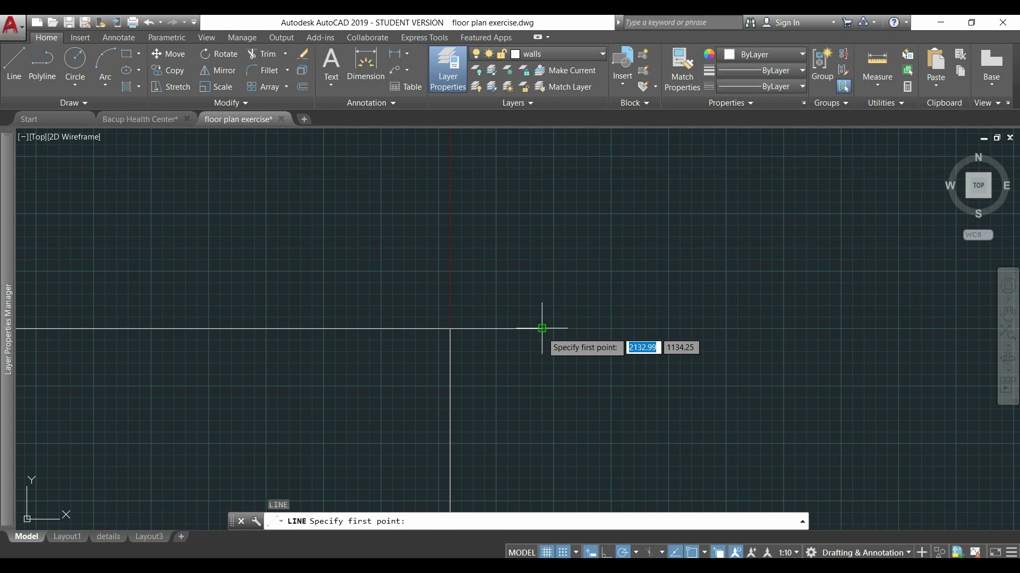
pyautogui.click(541, 328)
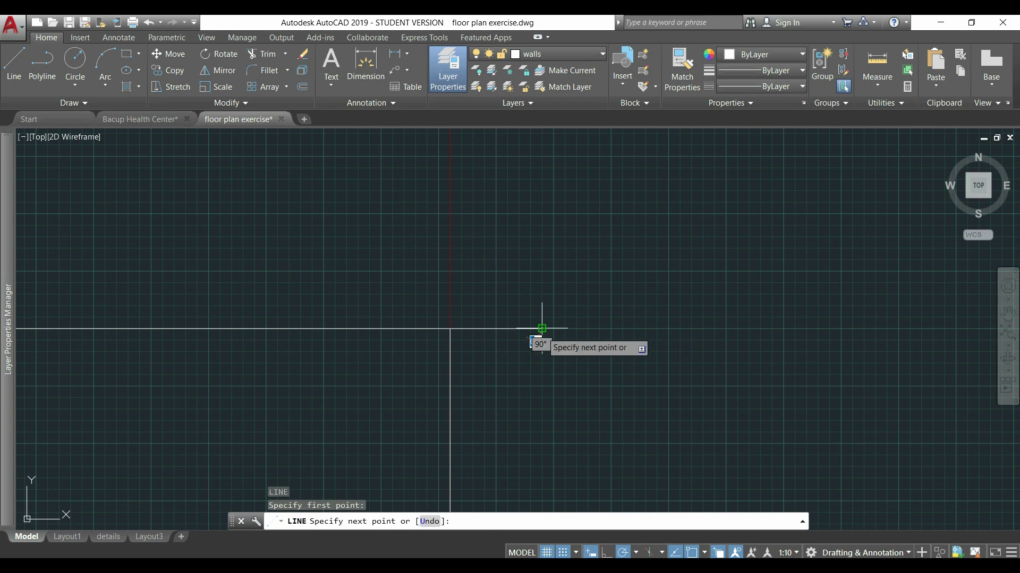
pyautogui.click(542, 237)
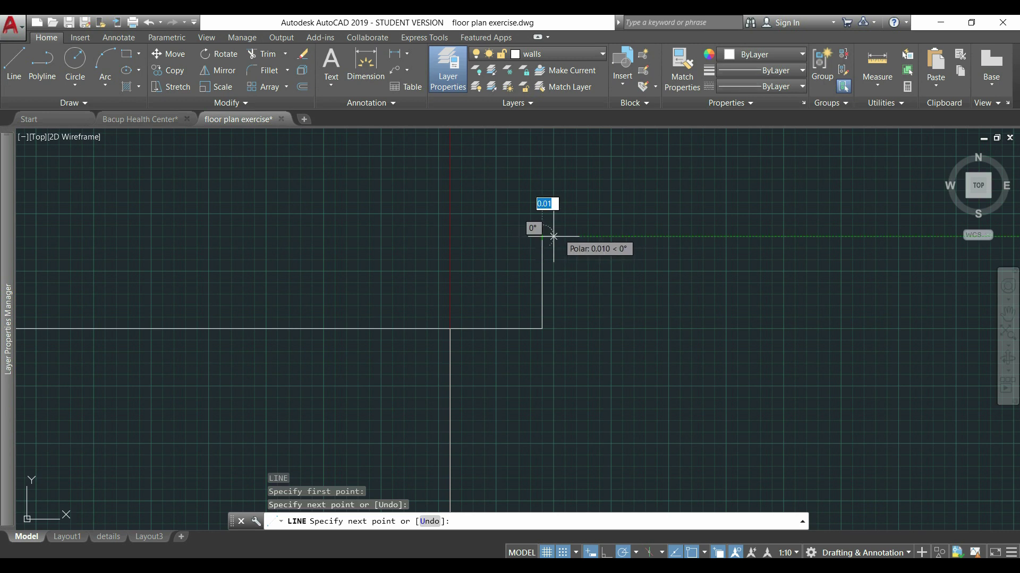
pyautogui.click(565, 236)
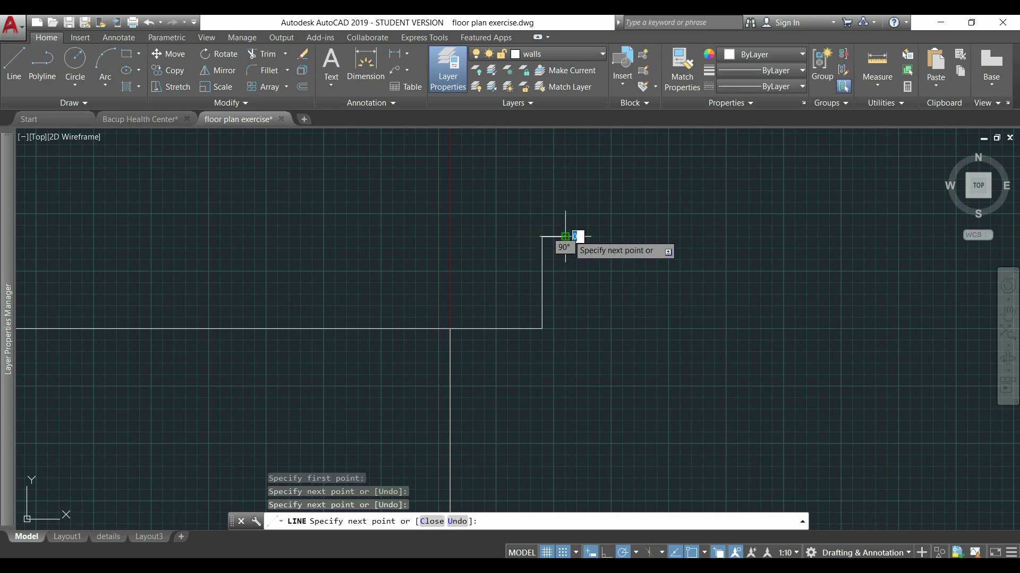
pyautogui.scroll(4, 569, 231)
pyautogui.moveTo(573, 213); pyautogui.dragTo(552, 292, button='middle')
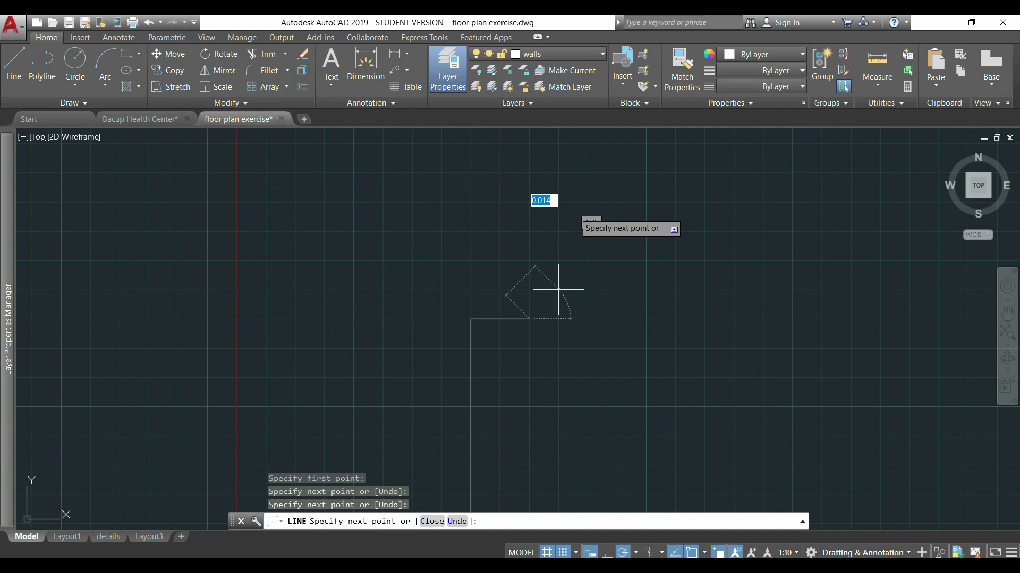
pyautogui.click(529, 231)
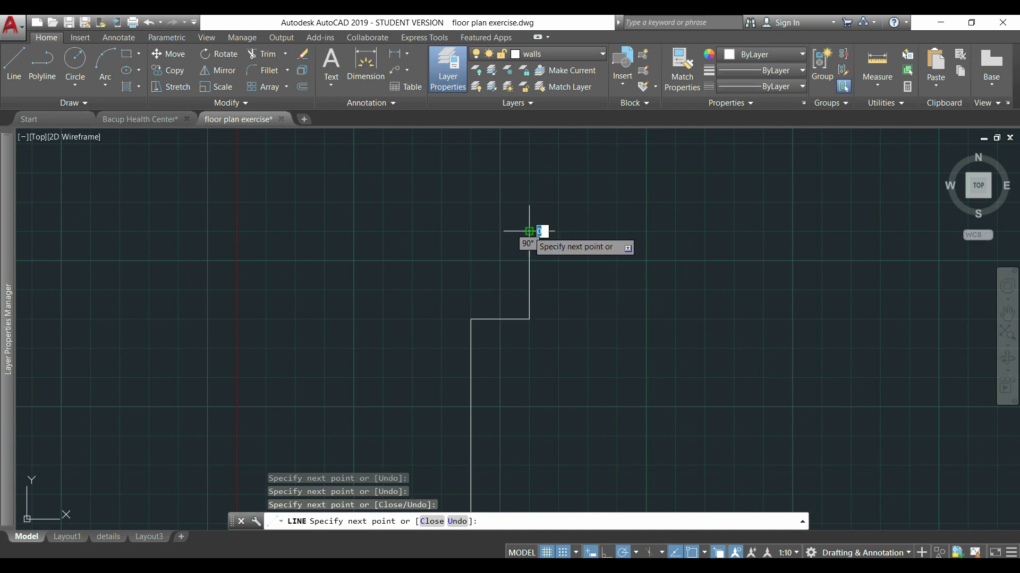
pyautogui.scroll(-4, 611, 235)
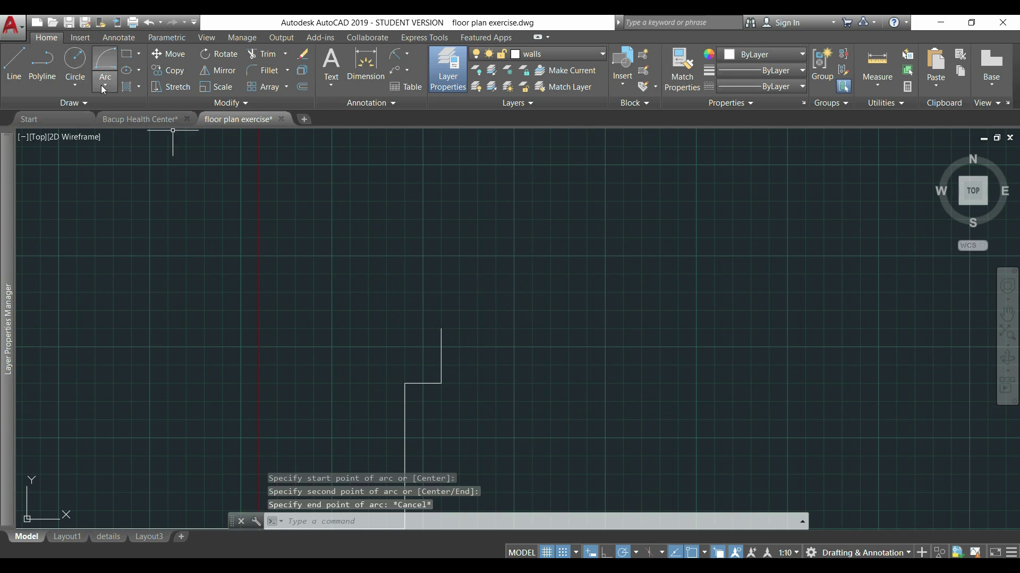
# - Draw a quarter-circle arc of radius 0.02 from the top of the cornice steps, using its start, center and end points
pyautogui.click(104, 86)
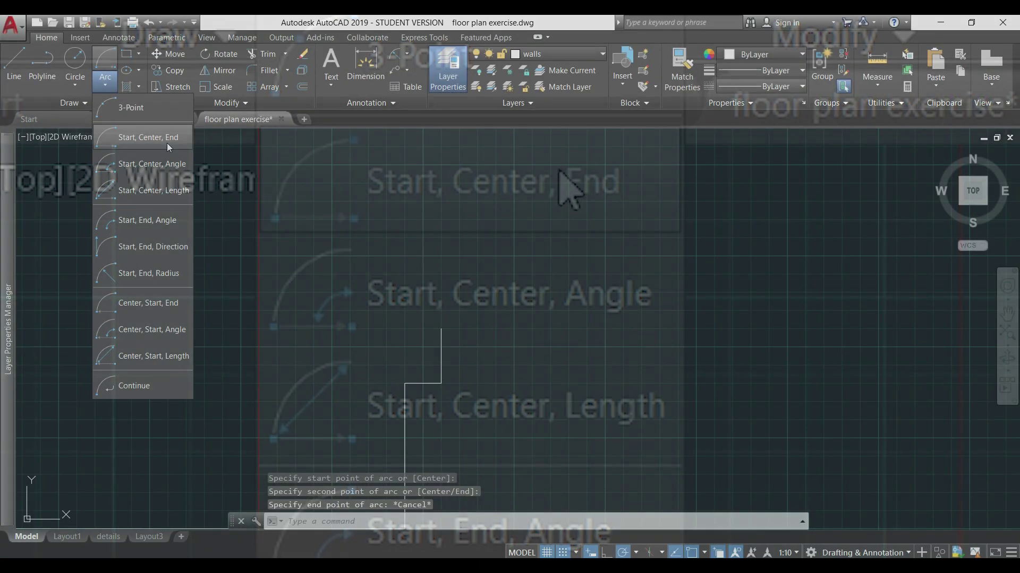
pyautogui.click(167, 143)
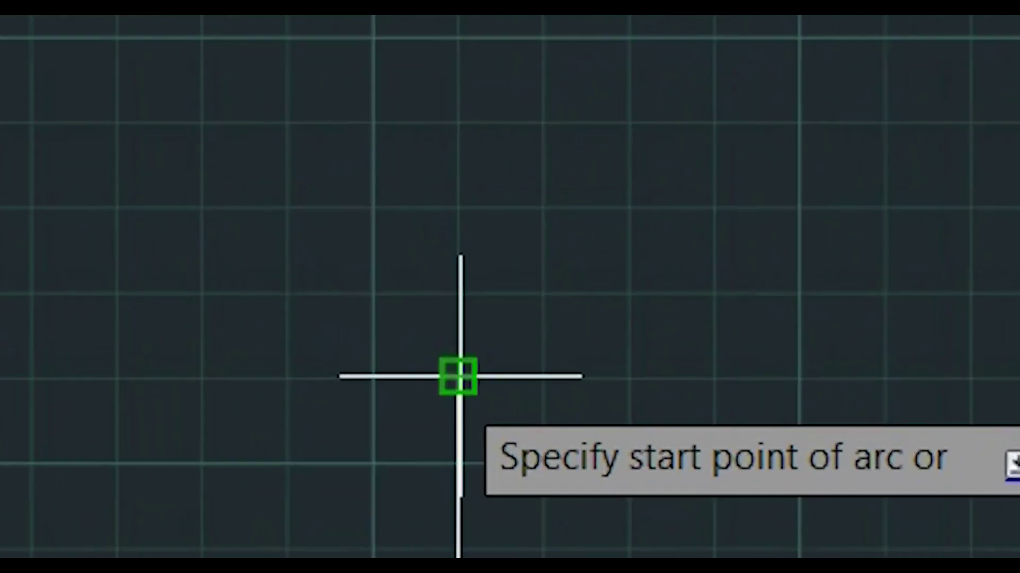
pyautogui.click(458, 377)
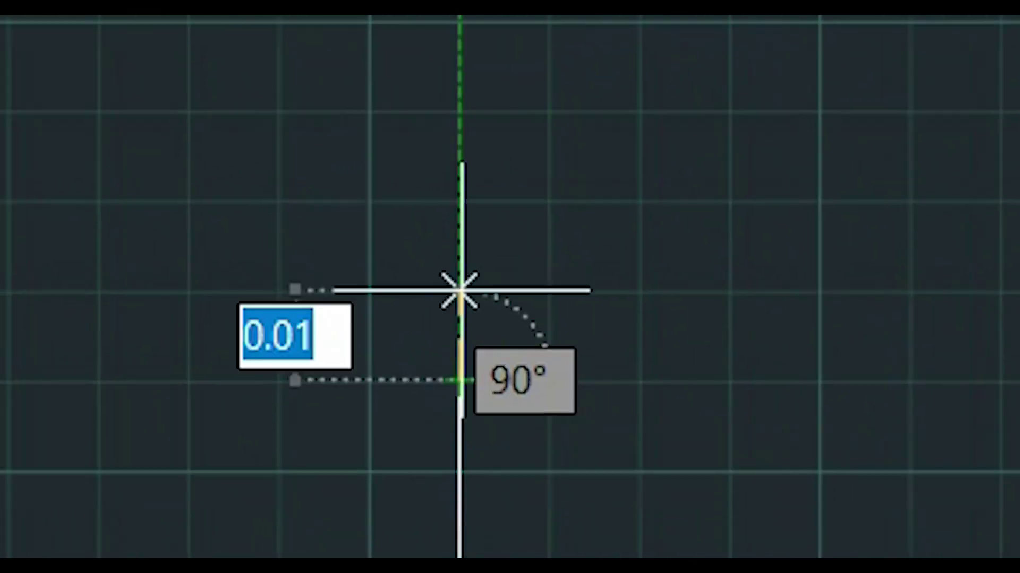
pyautogui.click(459, 207)
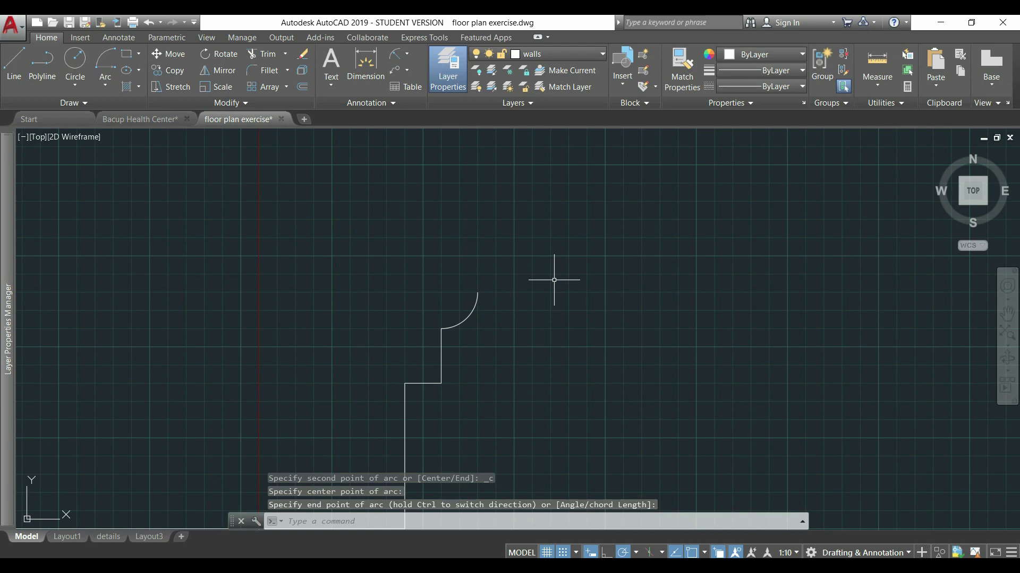
pyautogui.hotkey('ctrl', 'Tab')
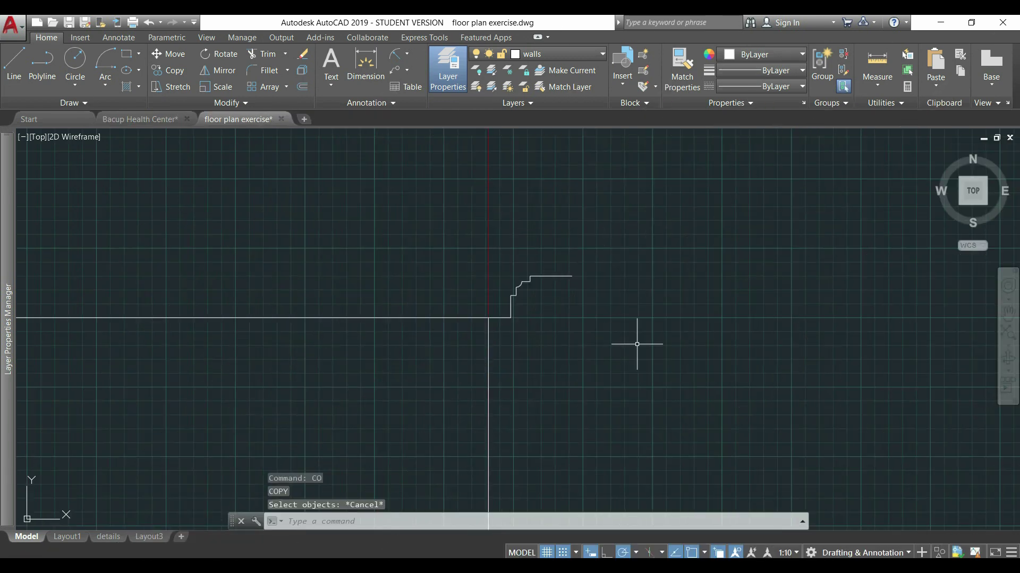
# - Mirror the cornice profile about a vertical axis through the midpoint of the lower section's wall-top line, keeping the source objects
pyautogui.press('Escape')
pyautogui.scroll(-5, 372, 284)
pyautogui.moveTo(266, 268); pyautogui.dragTo(424, 256, button='middle')
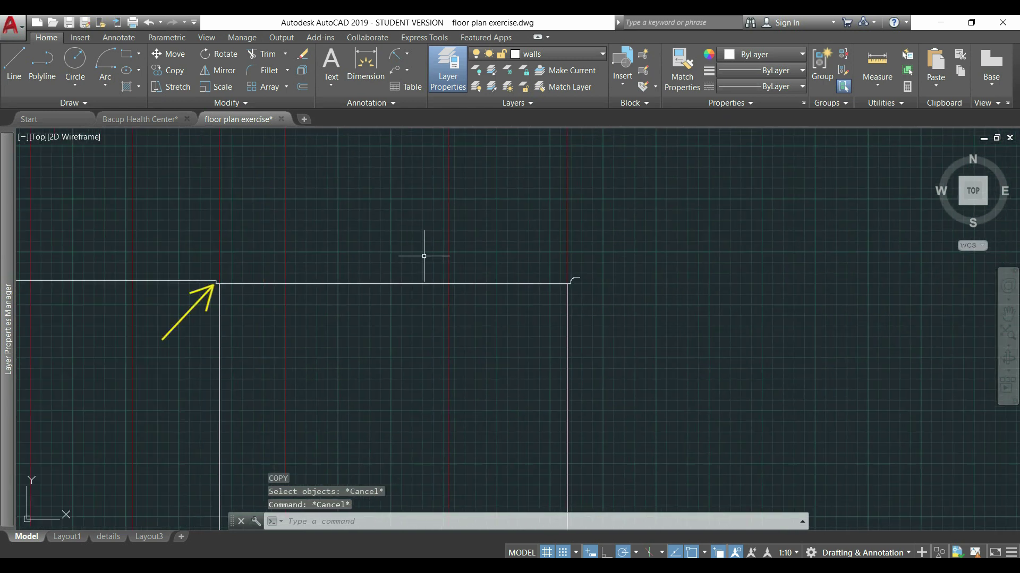
pyautogui.press('Escape')
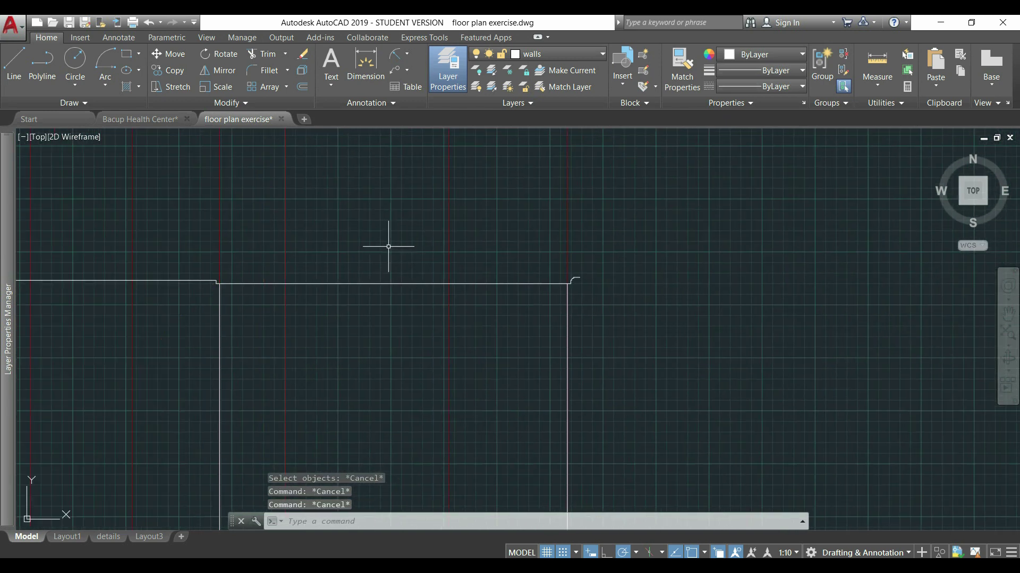
pyautogui.click(225, 70)
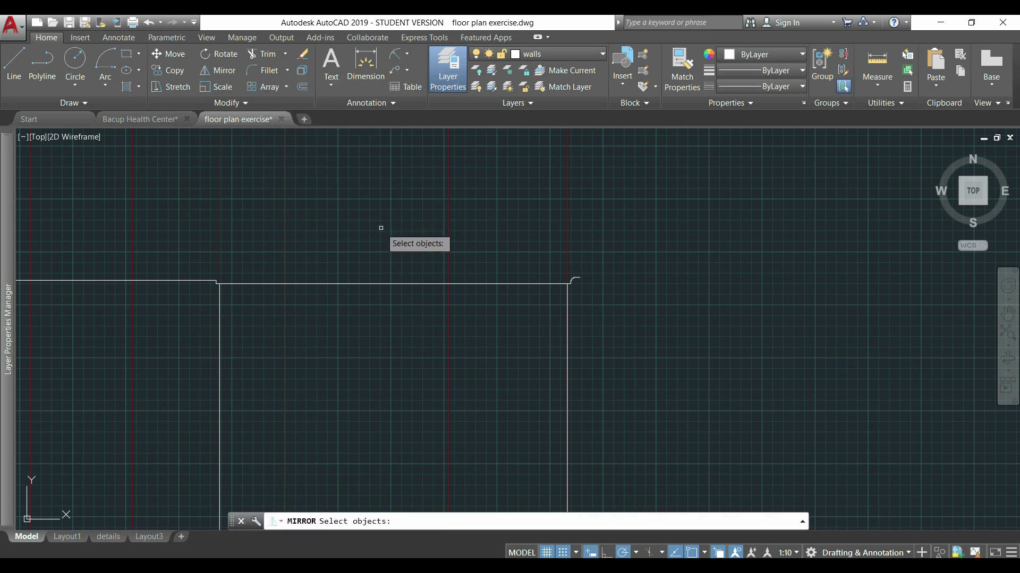
pyautogui.scroll(2, 569, 278)
pyautogui.click(606, 282)
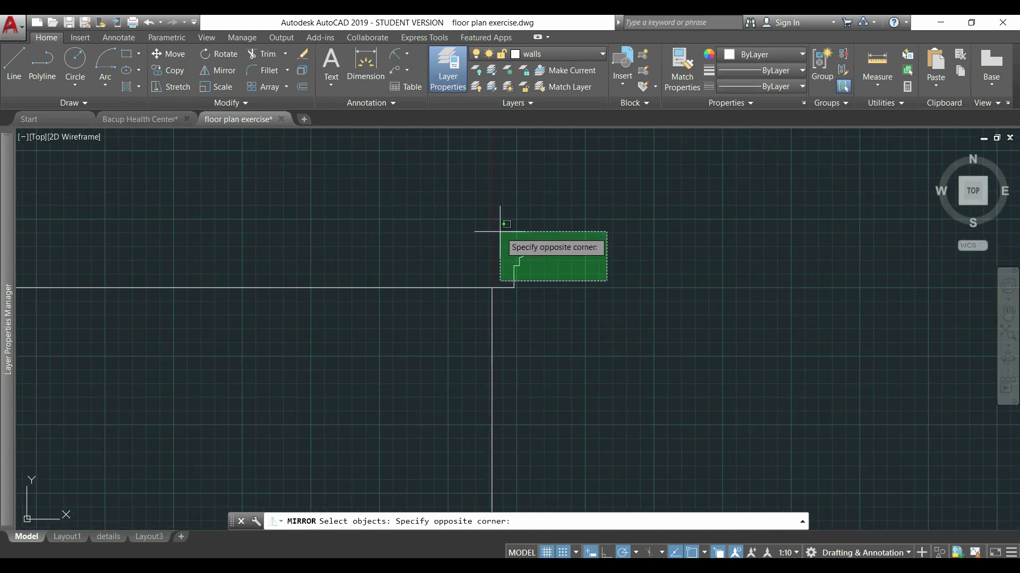
pyautogui.click(498, 231)
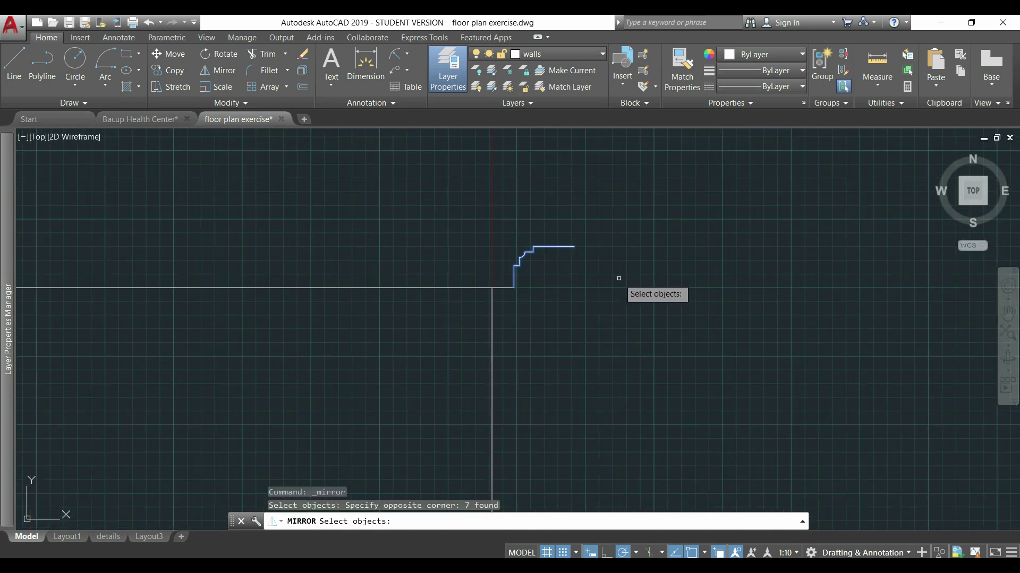
pyautogui.press('Return')
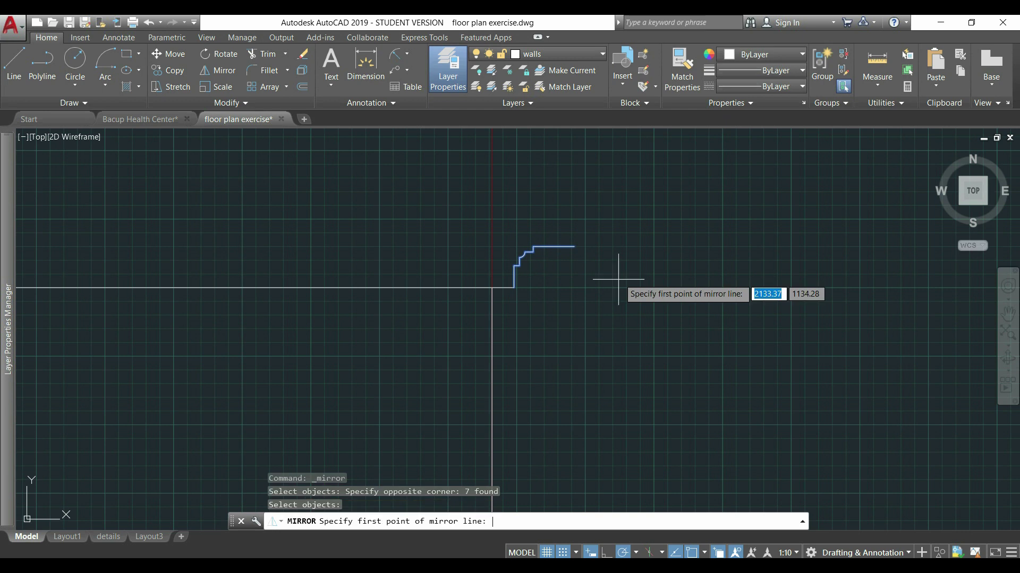
pyautogui.scroll(-5, 611, 275)
pyautogui.scroll(4, 504, 284)
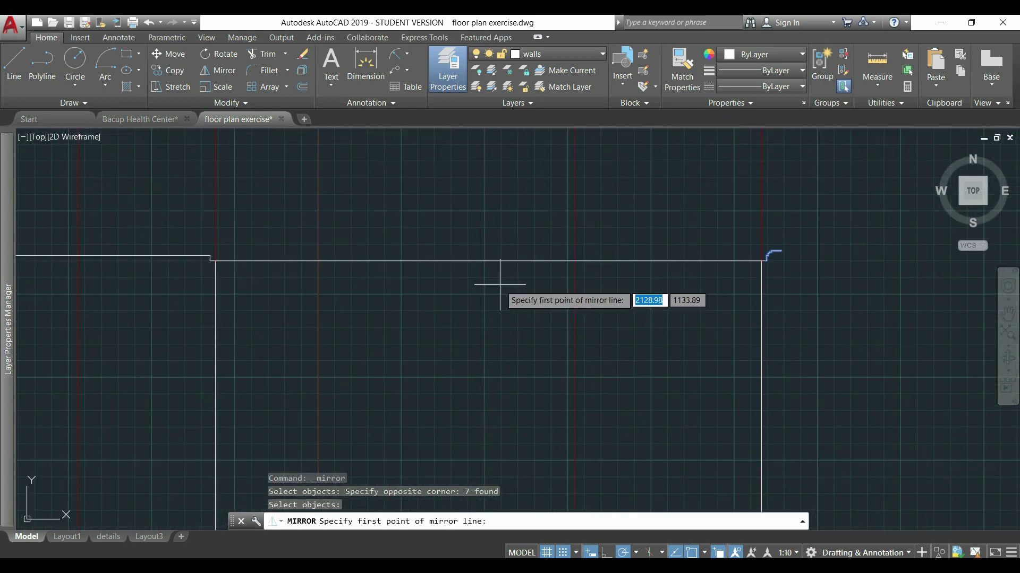
pyautogui.click(488, 261)
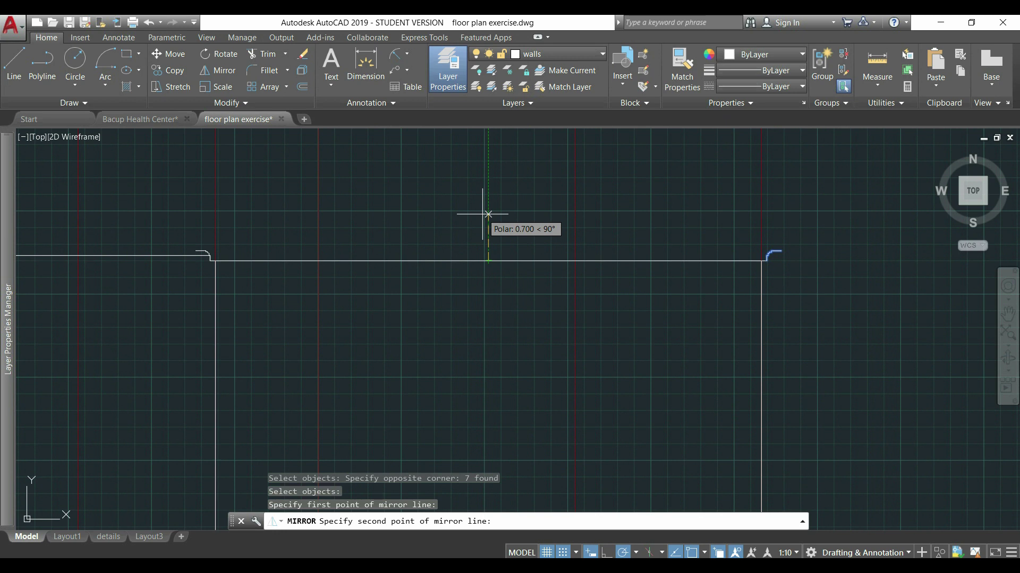
pyautogui.click(482, 215)
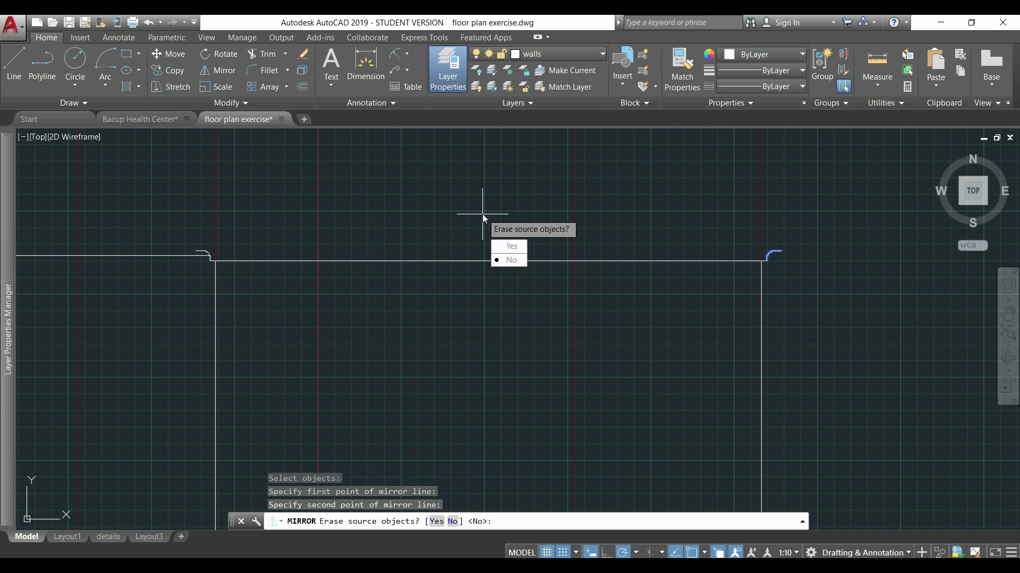
pyautogui.click(512, 263)
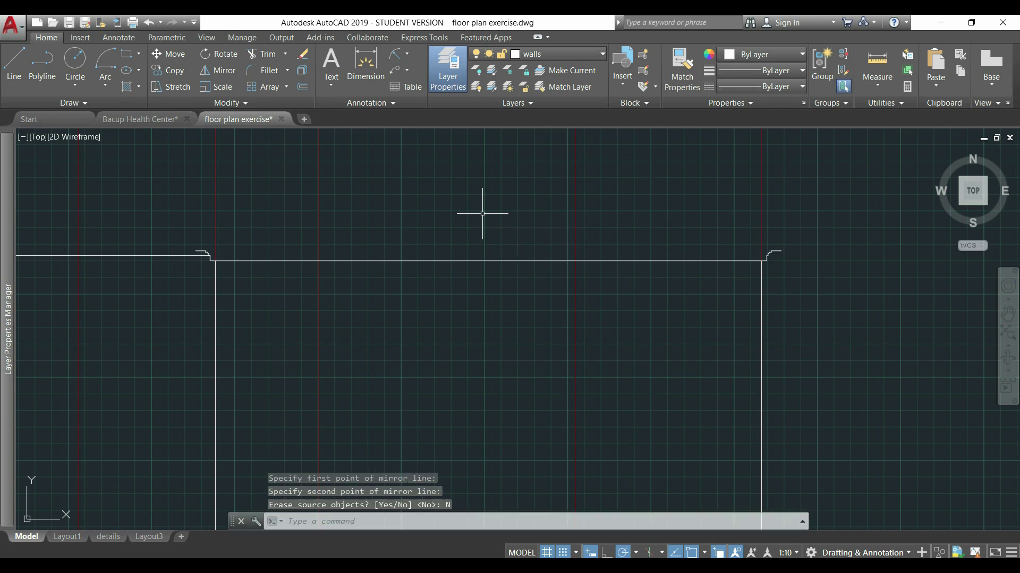
# - Check the eave's vertical dimension in the Bacup Health Center drawing and draw a 0.12 line upward from the outer end of the original cornice profile
pyautogui.scroll(6, 182, 274)
pyautogui.scroll(-3, 221, 231)
pyautogui.scroll(-4, 221, 230)
pyautogui.scroll(3, 236, 223)
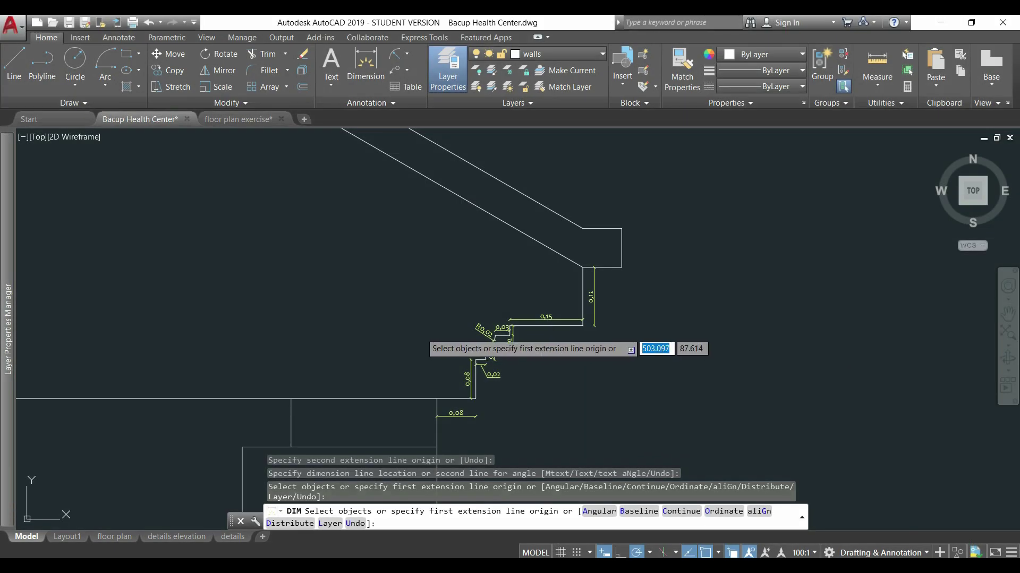
pyautogui.scroll(4, 618, 308)
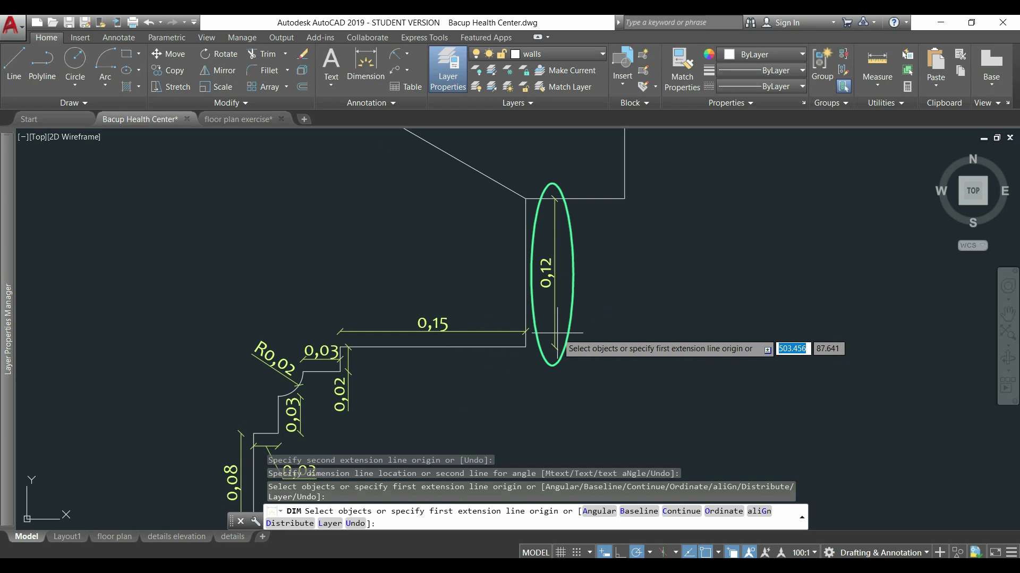
pyautogui.write('LINE Specify first point:')
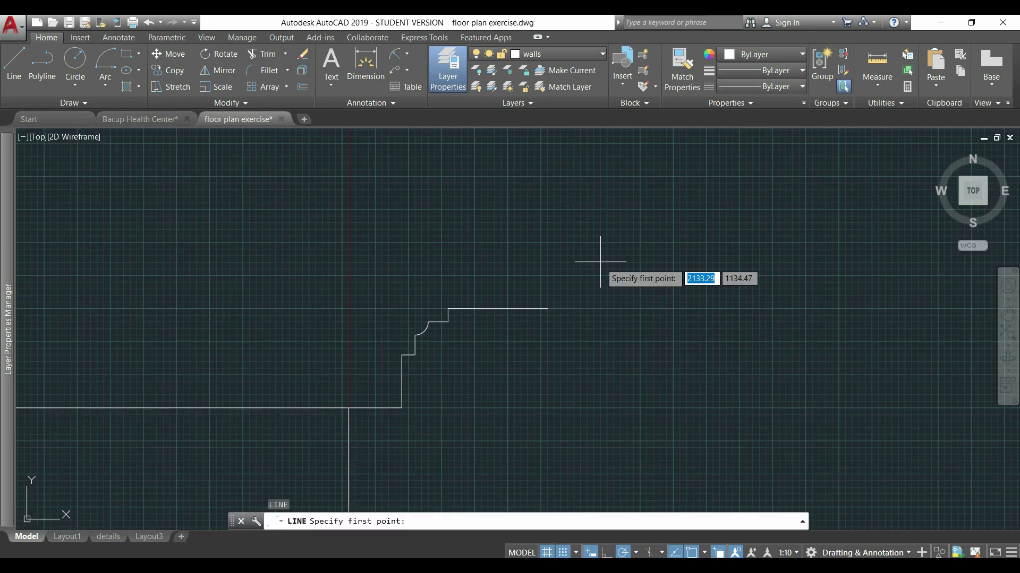
pyautogui.click(547, 308)
pyautogui.write('0.12')
pyautogui.press('Return')
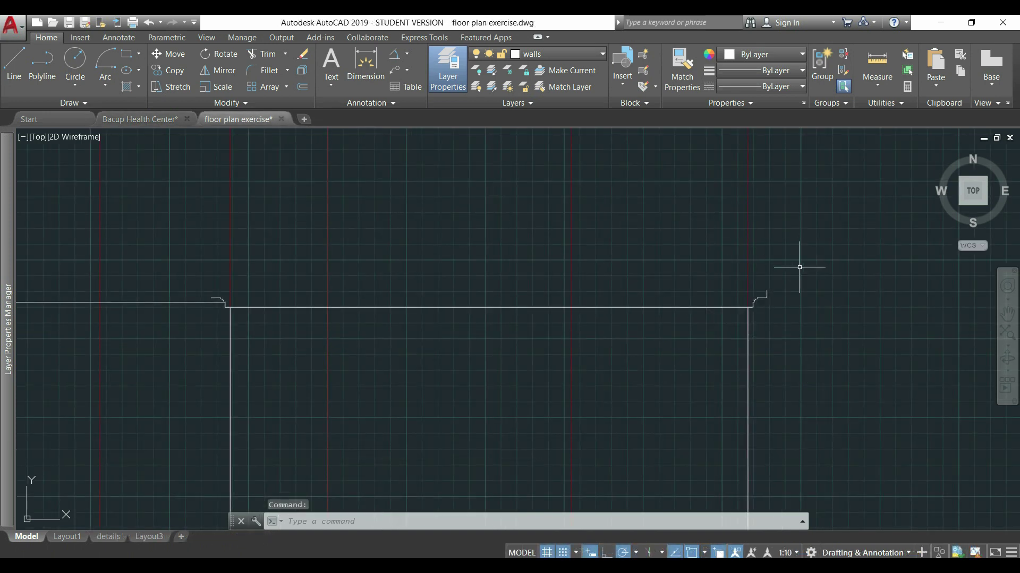
# - Draw the gable roof slope about 7.47 long at 150° from the top of the 0.12 line on the original cornice profile
pyautogui.scroll(3, 791, 260)
pyautogui.write('L')
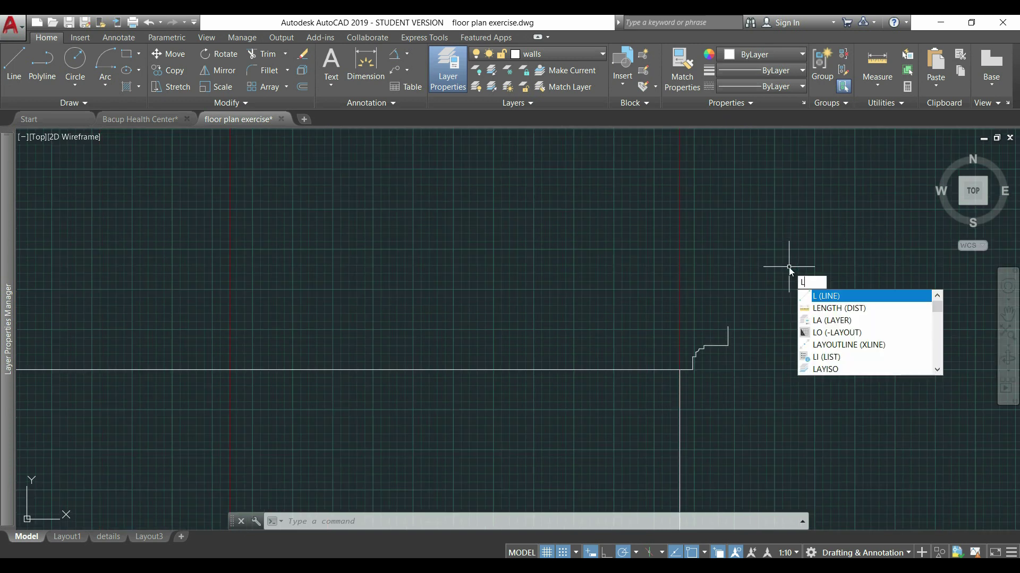
pyautogui.press('Return')
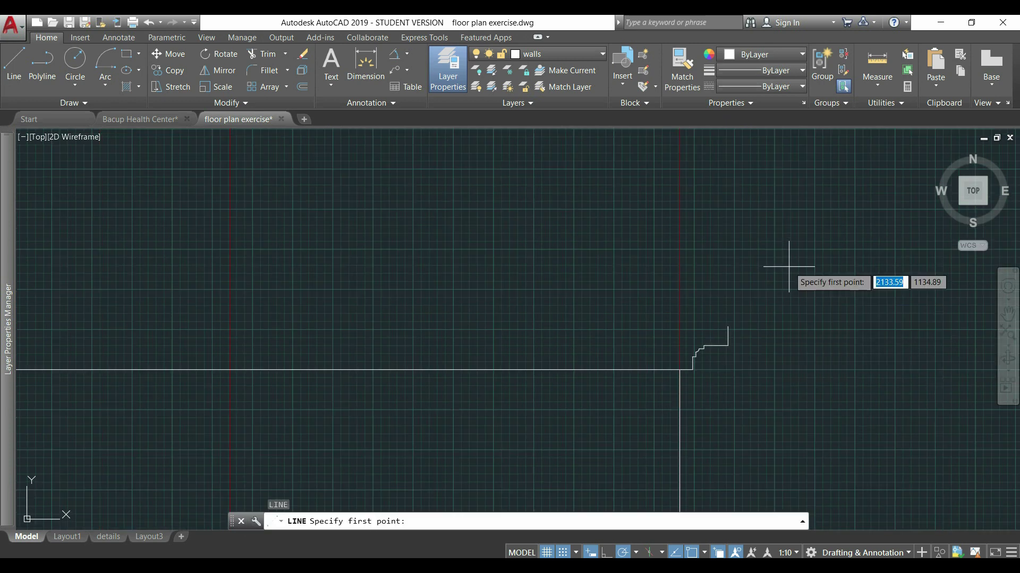
pyautogui.scroll(2, 782, 327)
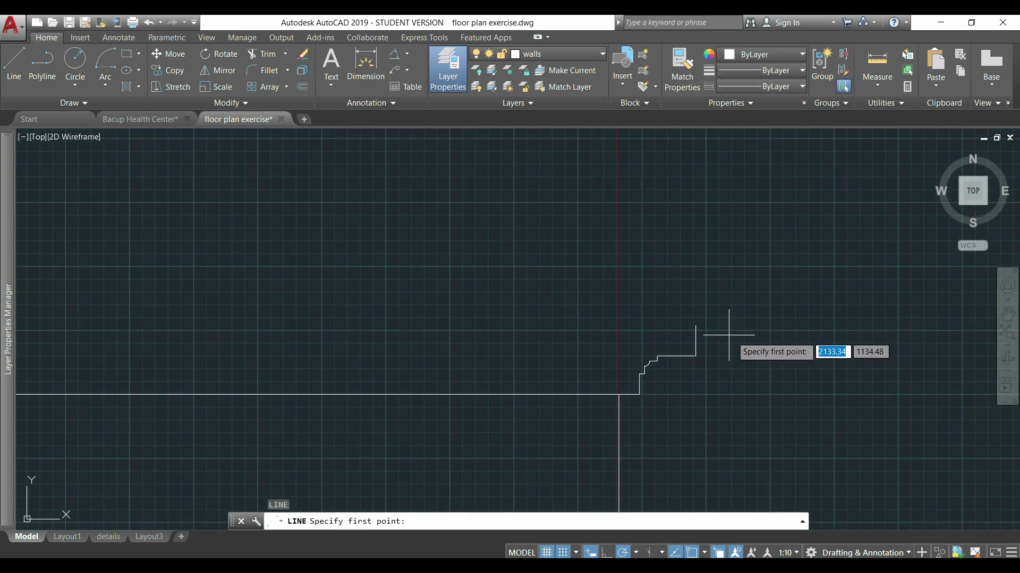
pyautogui.click(695, 325)
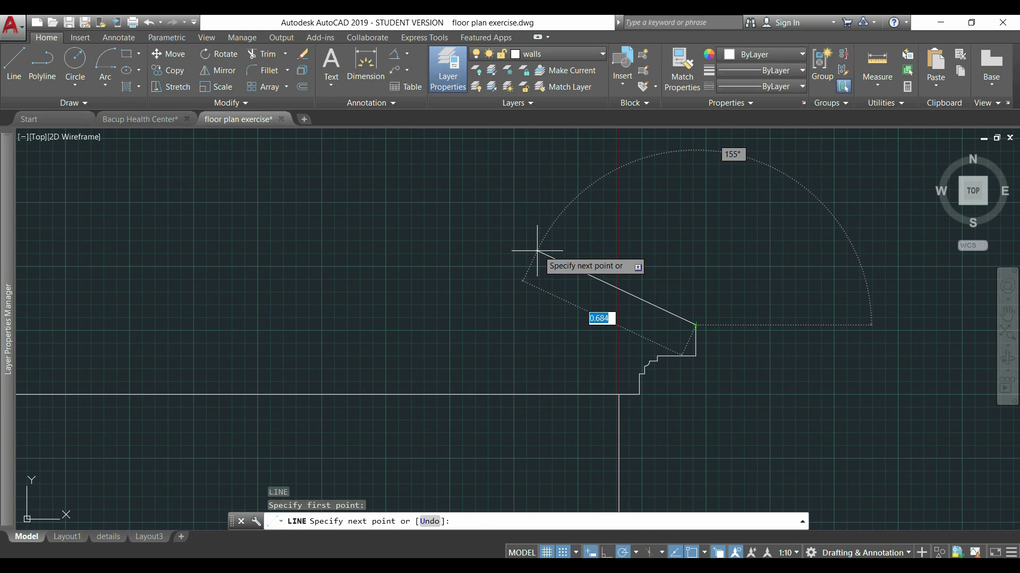
pyautogui.scroll(-3, 537, 250)
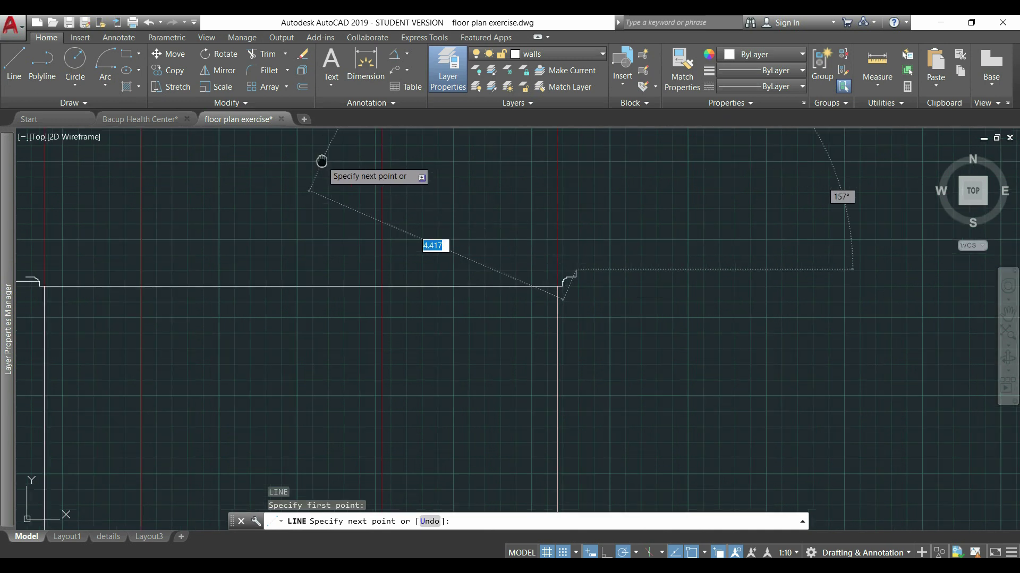
pyautogui.moveTo(324, 161); pyautogui.dragTo(637, 305, button='middle')
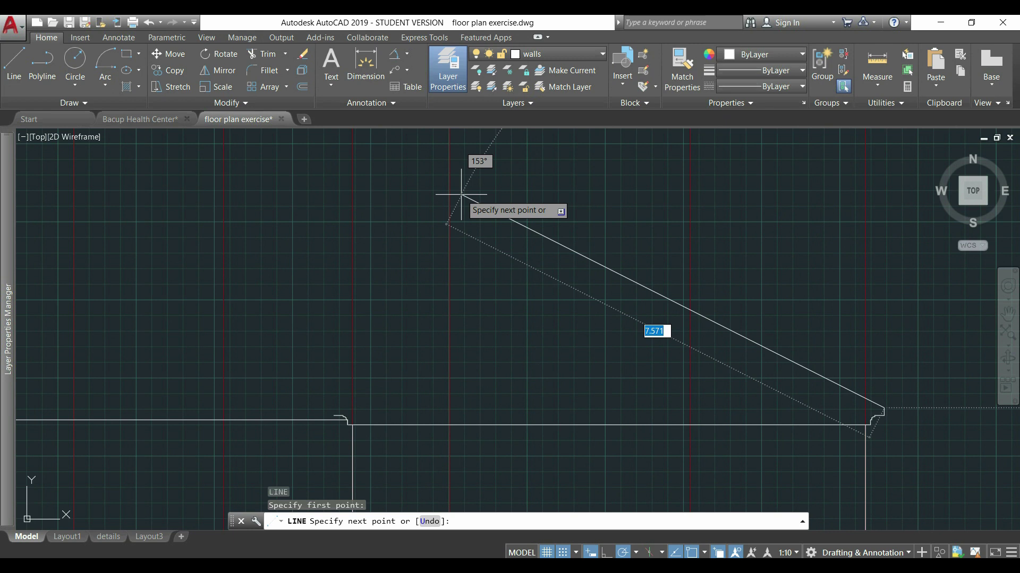
pyautogui.press('Tab')
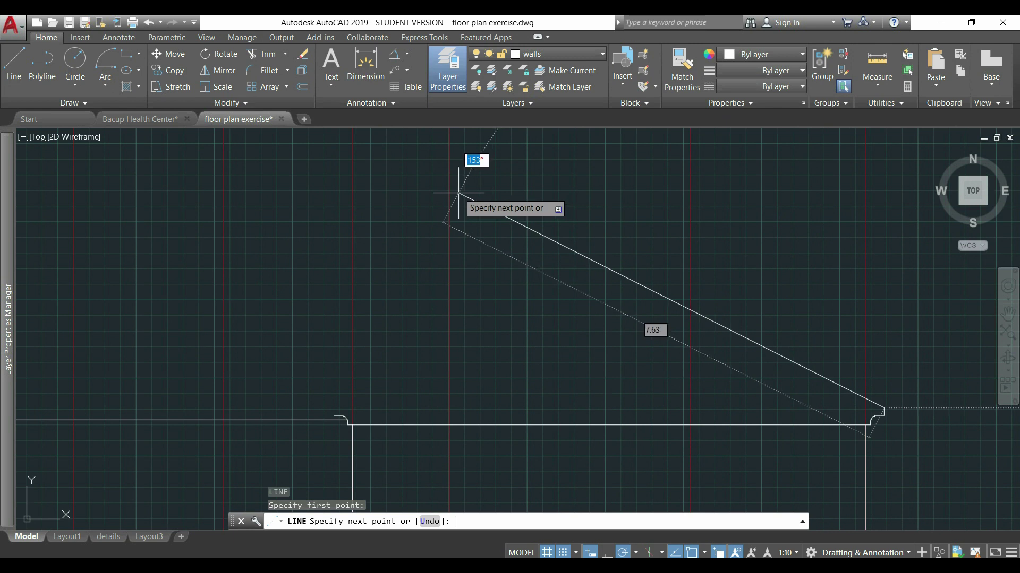
pyautogui.scroll(-4, 403, 229)
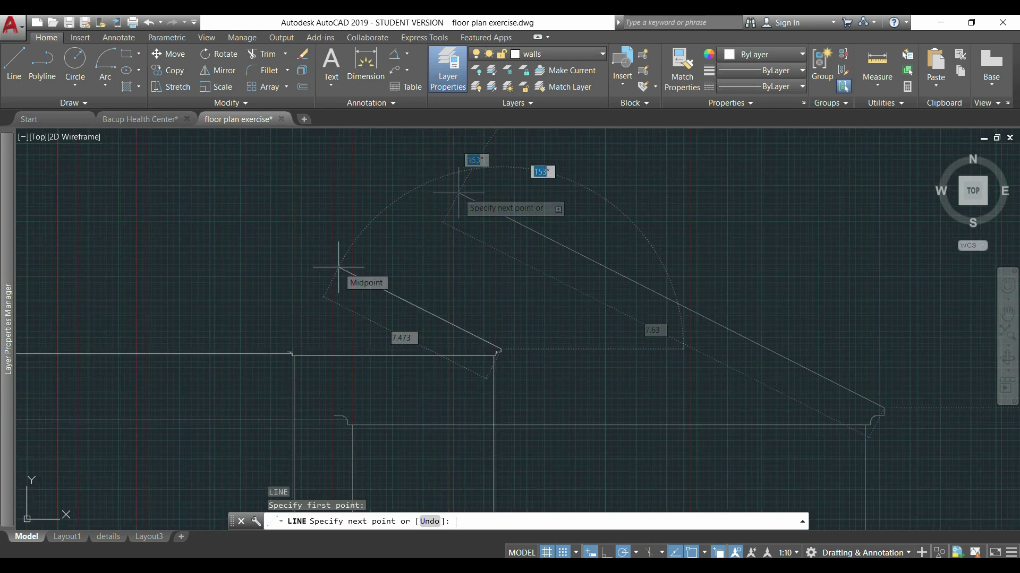
pyautogui.write('1')
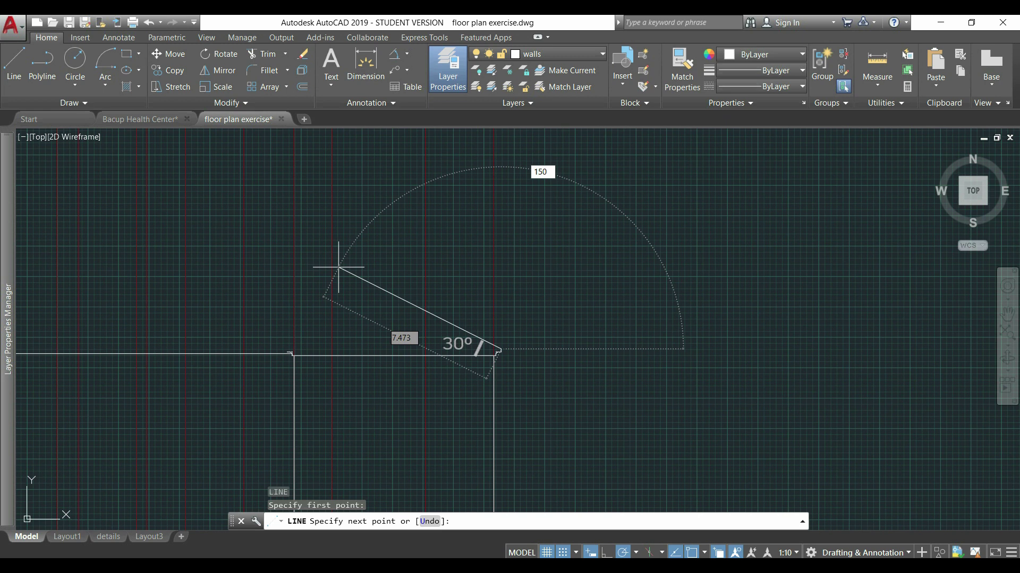
pyautogui.write('50')
pyautogui.press('Return')
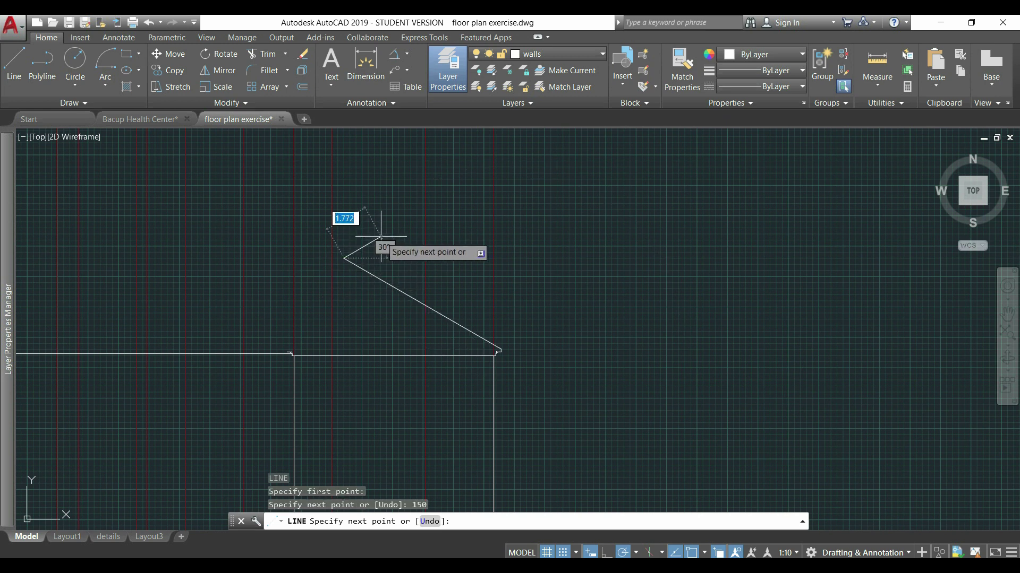
pyautogui.press('Escape')
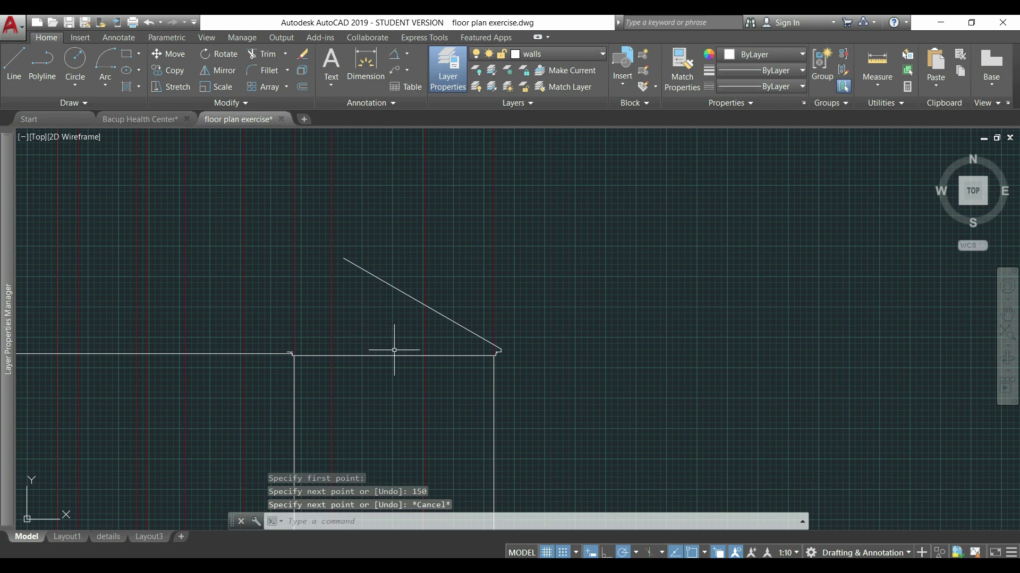
# - Start a line at the outer end of the mirrored cornice profile and draw its short segment vertically upward
pyautogui.scroll(2, 403, 343)
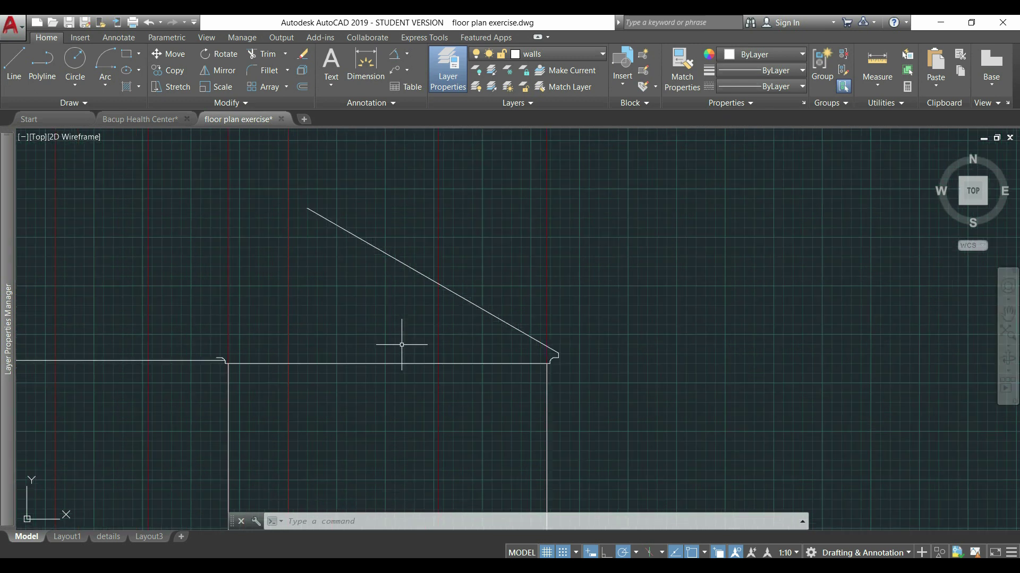
pyautogui.write('l')
pyautogui.press('Return')
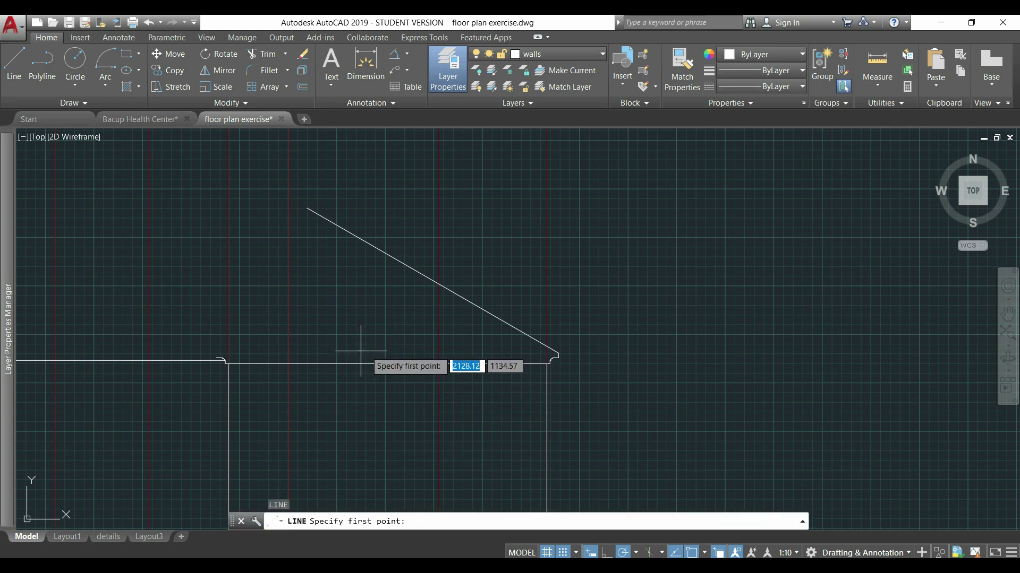
pyautogui.scroll(3, 227, 365)
pyautogui.scroll(2, 284, 319)
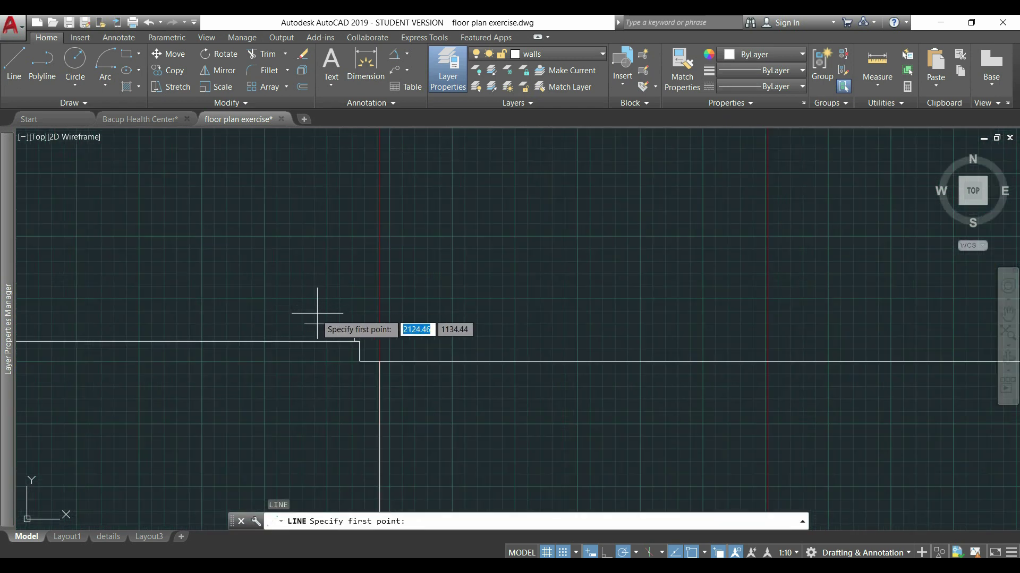
pyautogui.scroll(2, 315, 316)
pyautogui.click(298, 329)
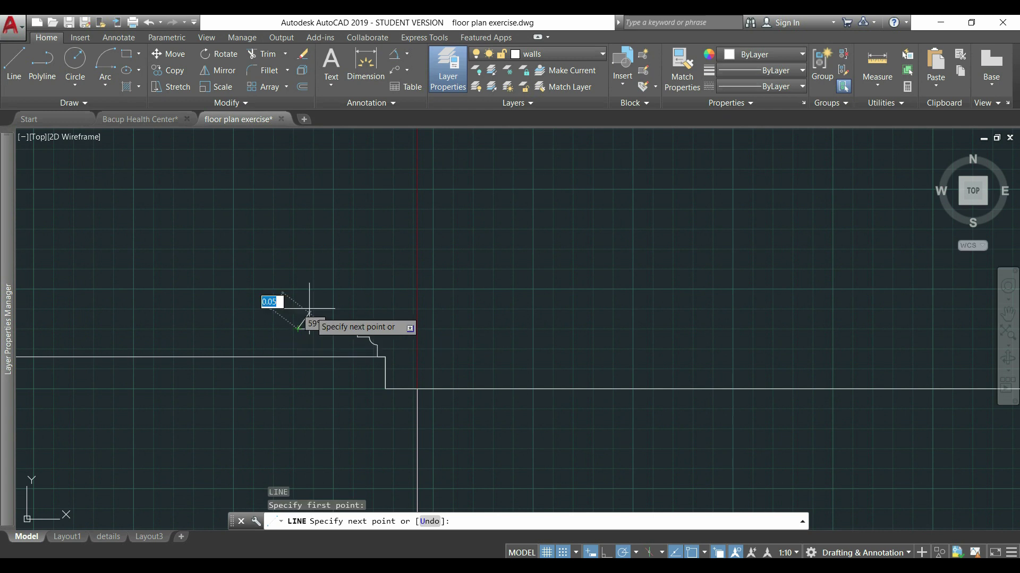
pyautogui.click(298, 281)
# - Continue with the opposite roof slope, about 4.5 long at 30°, from the top of the mirrored profile's vertical segment
pyautogui.scroll(-4, 298, 281)
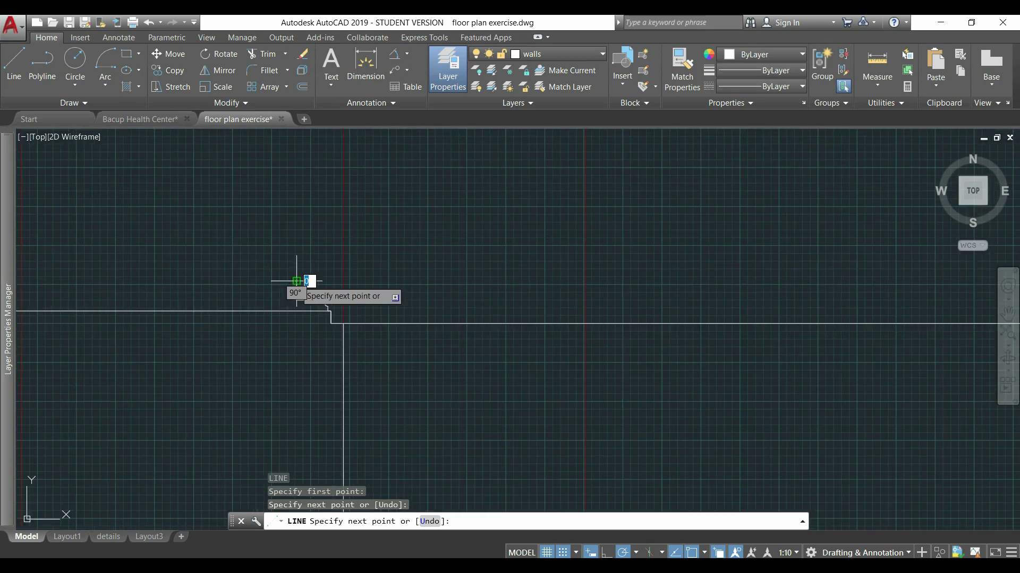
pyautogui.scroll(-3, 297, 281)
pyautogui.moveTo(433, 210); pyautogui.dragTo(393, 293, button='middle')
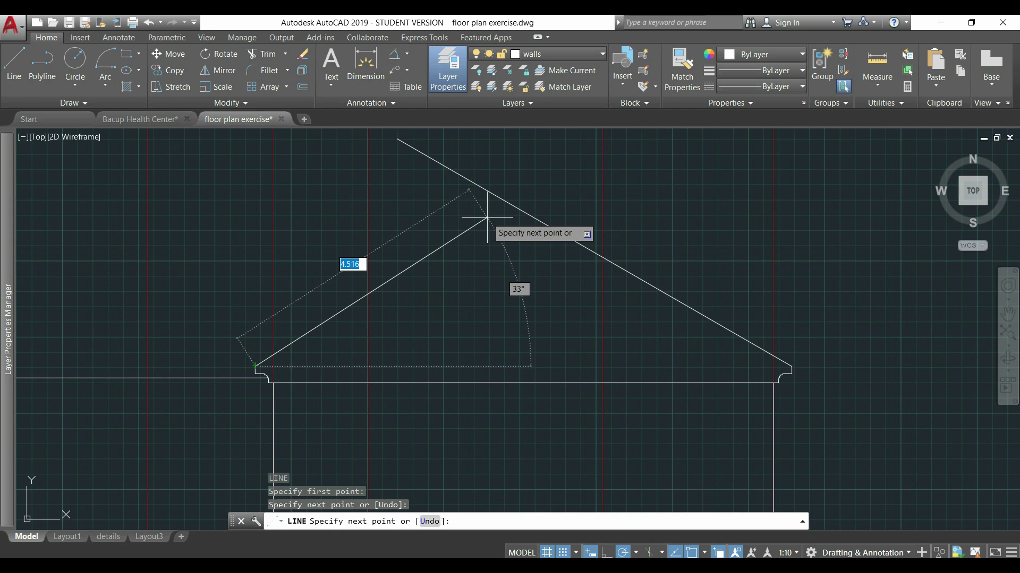
pyautogui.press('Tab')
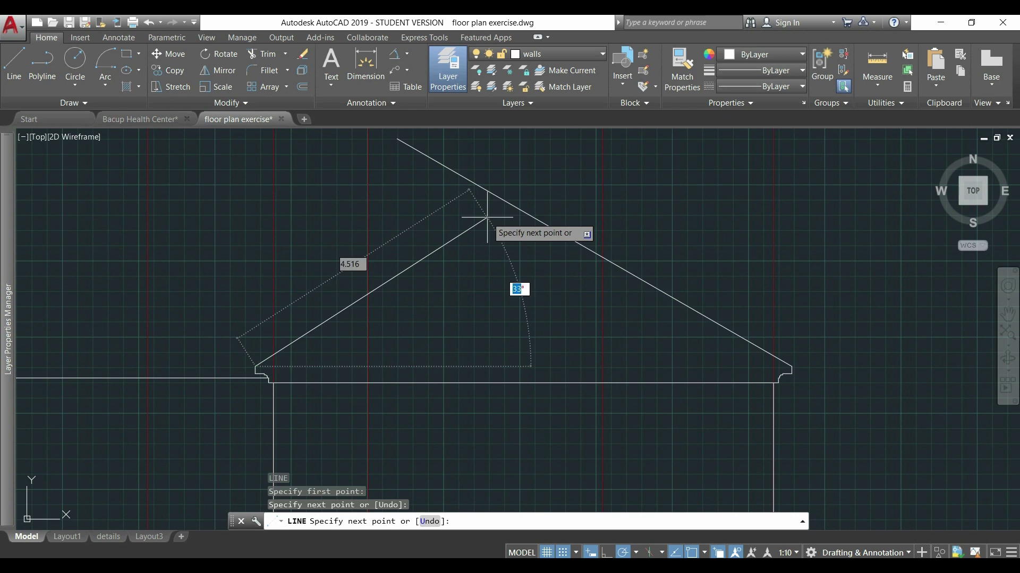
pyautogui.write('30')
pyautogui.press('Return')
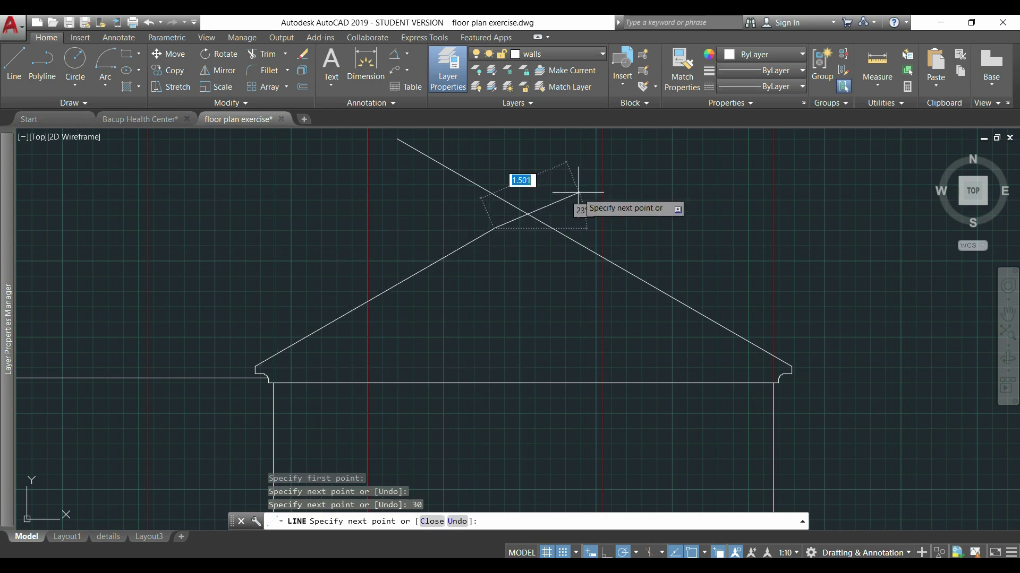
pyautogui.press('Escape')
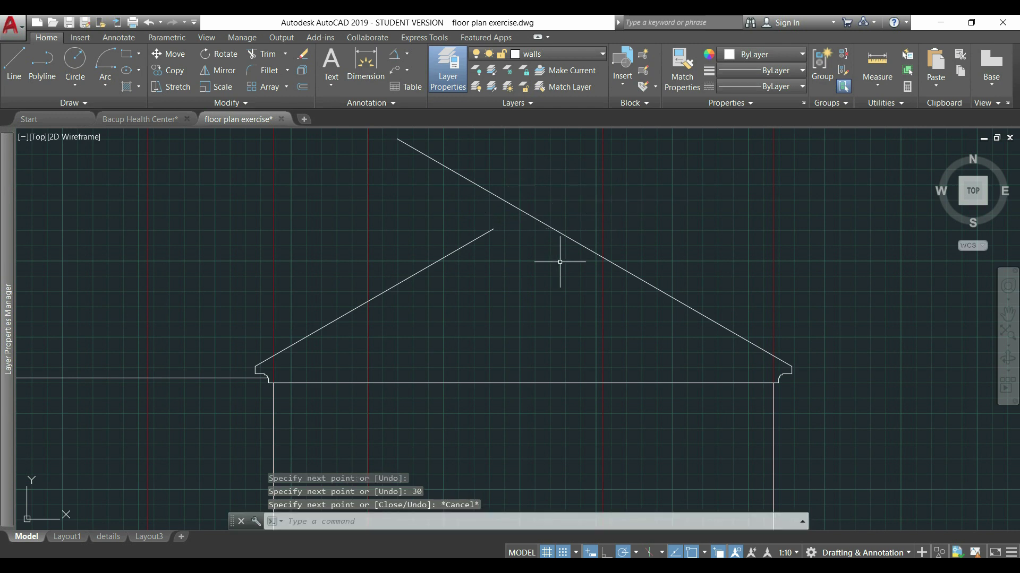
# - Stretch the upper end of the 30° roof slope about 1.24 along its own direction, past the opposite slope
pyautogui.click(453, 252)
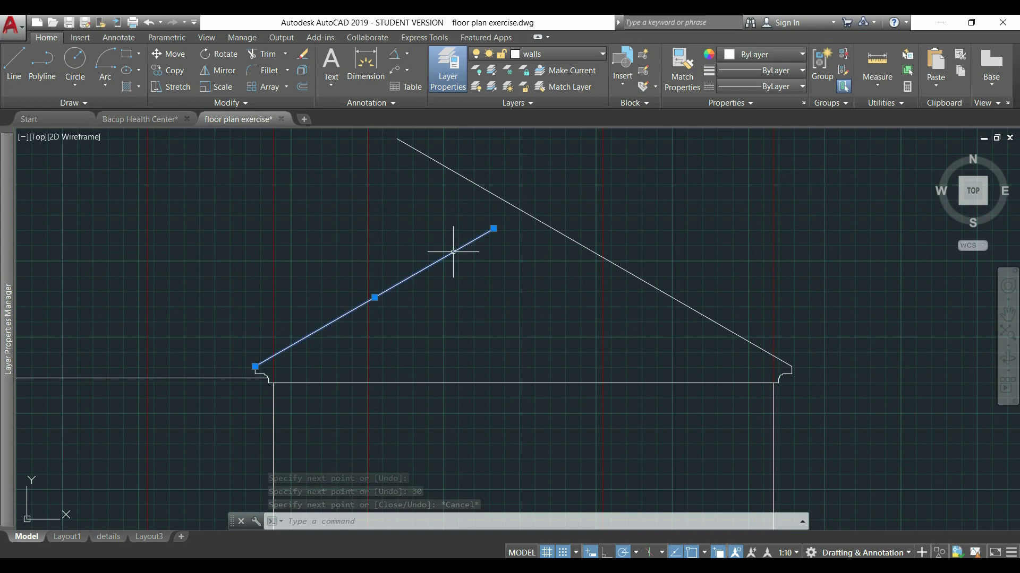
pyautogui.click(494, 231)
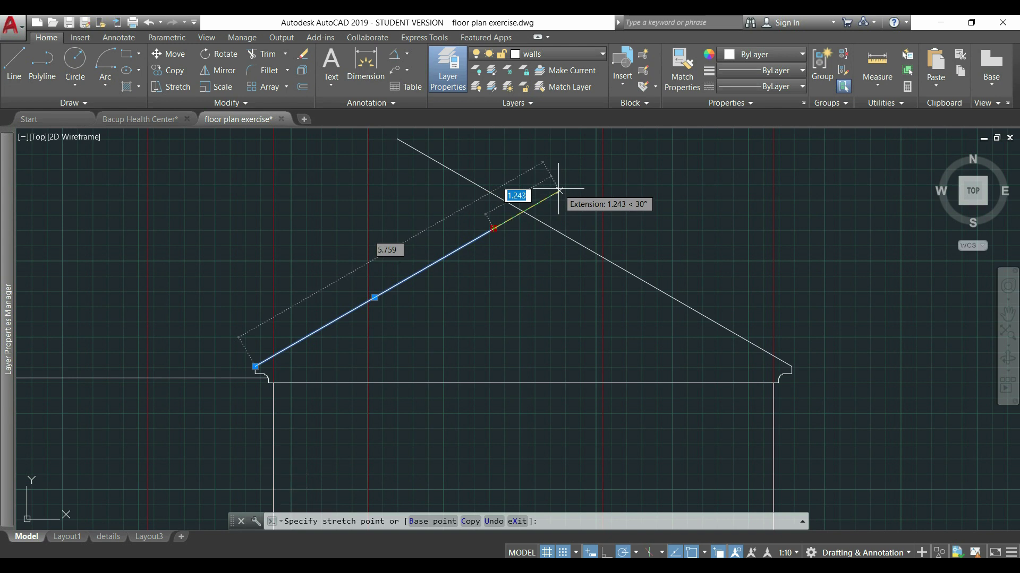
pyautogui.click(558, 190)
pyautogui.moveTo(559, 192)
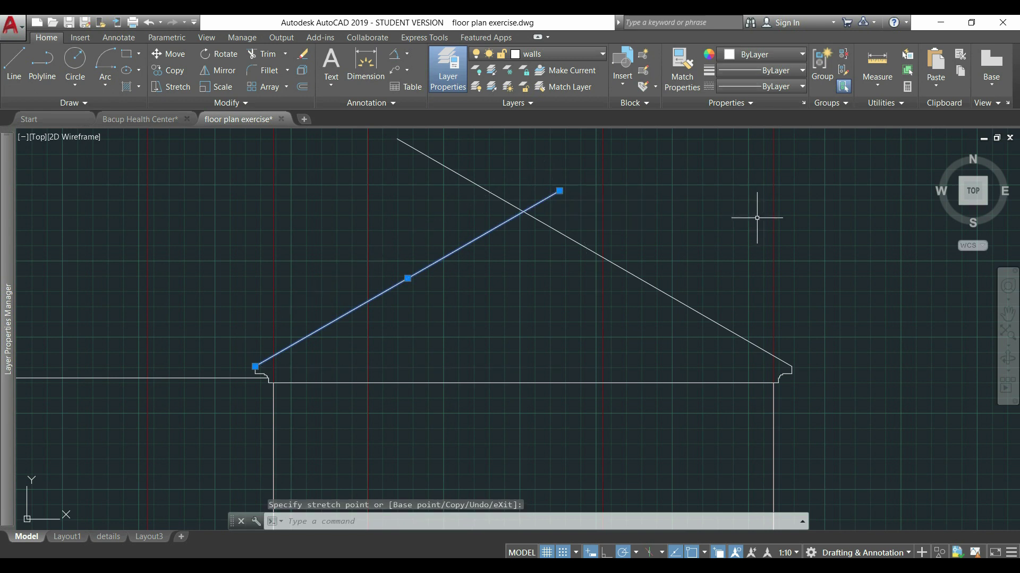
pyautogui.press('Escape')
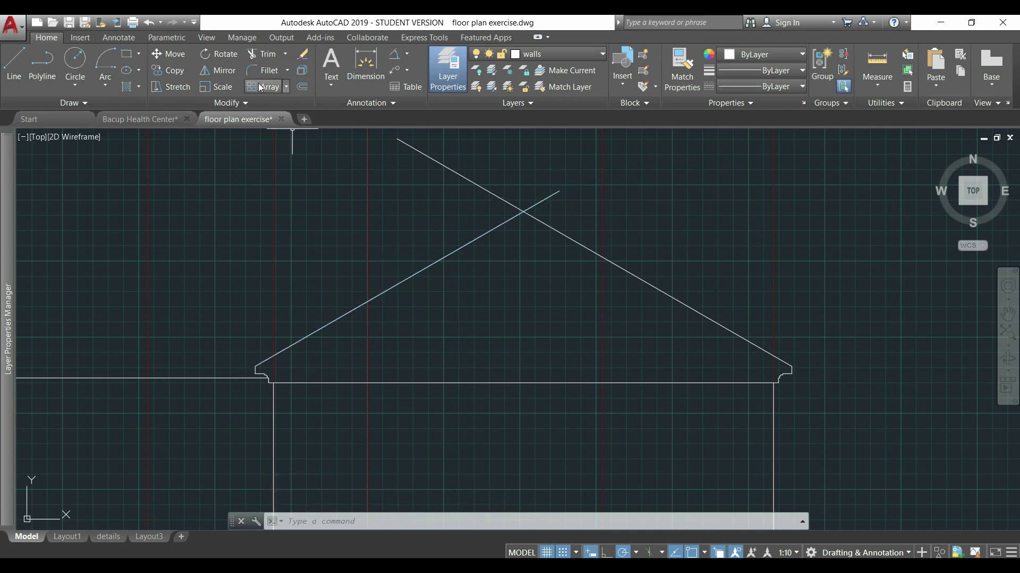
# - Trim both roof slopes where they cross, removing the two ends that project beyond the gable peak
pyautogui.click(269, 57)
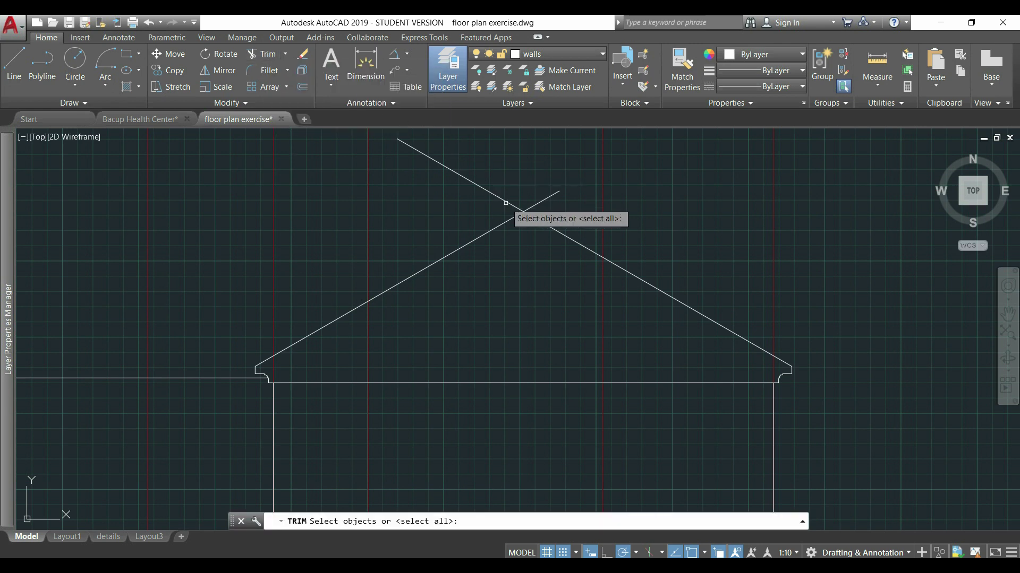
pyautogui.click(560, 253)
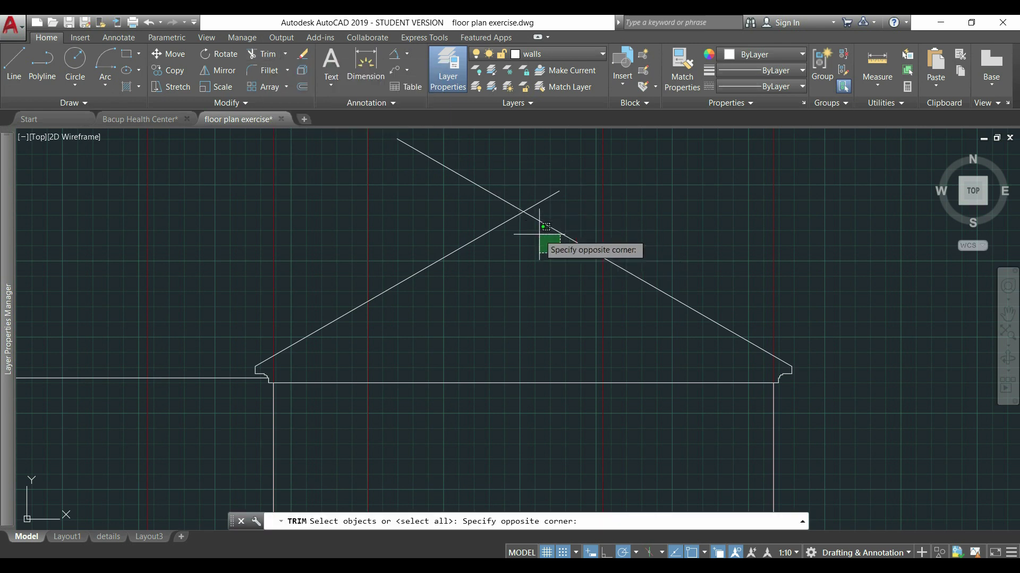
pyautogui.click(472, 191)
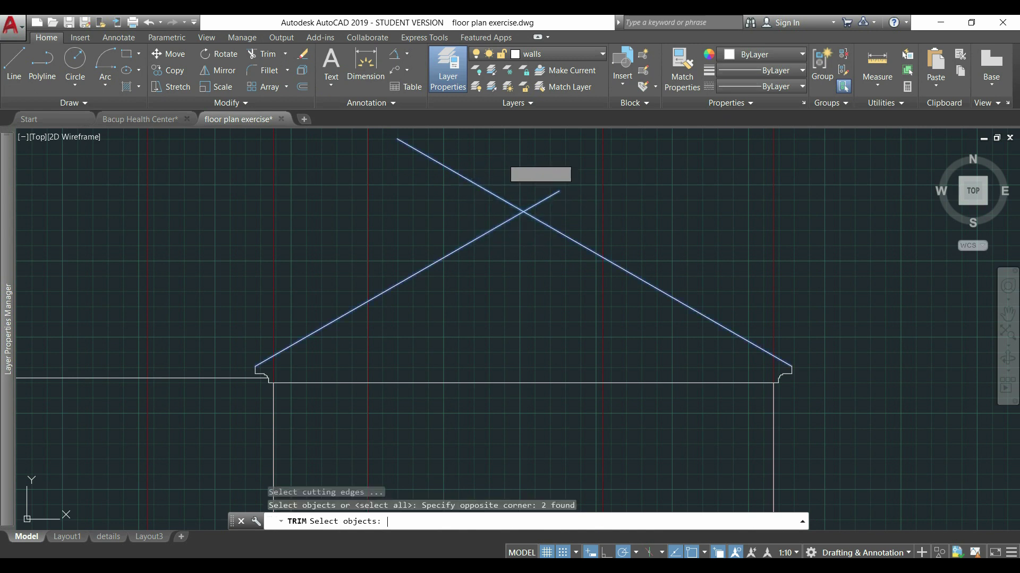
pyautogui.press('Return')
pyautogui.scroll(2, 515, 165)
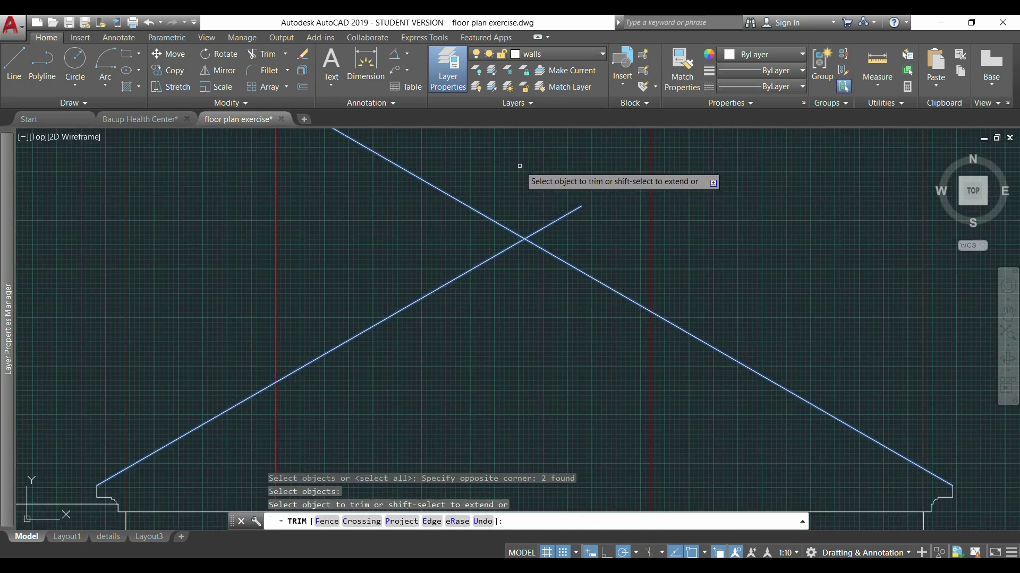
pyautogui.click(568, 215)
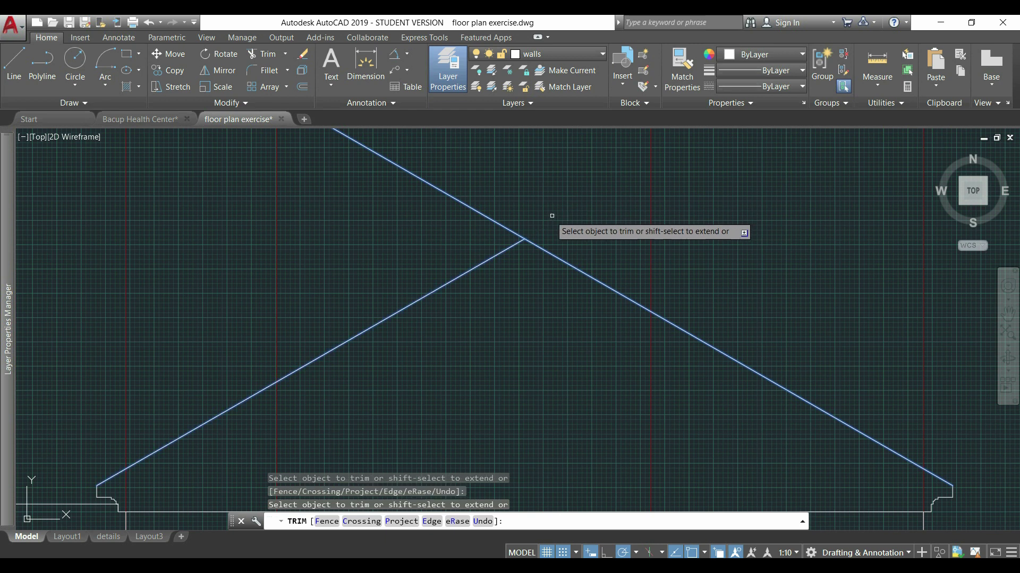
pyautogui.click(497, 223)
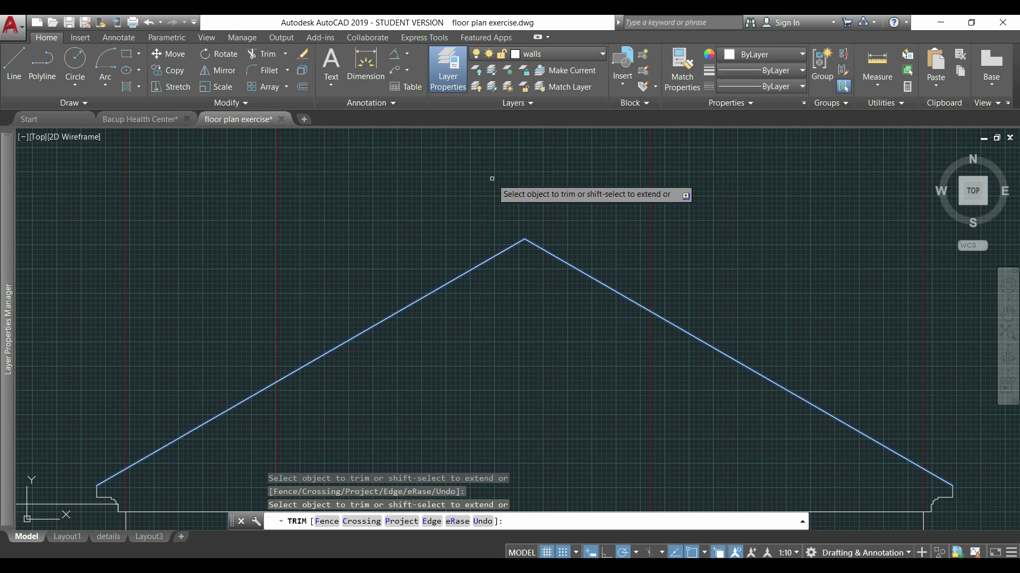
pyautogui.press('Return')
pyautogui.scroll(-3, 448, 195)
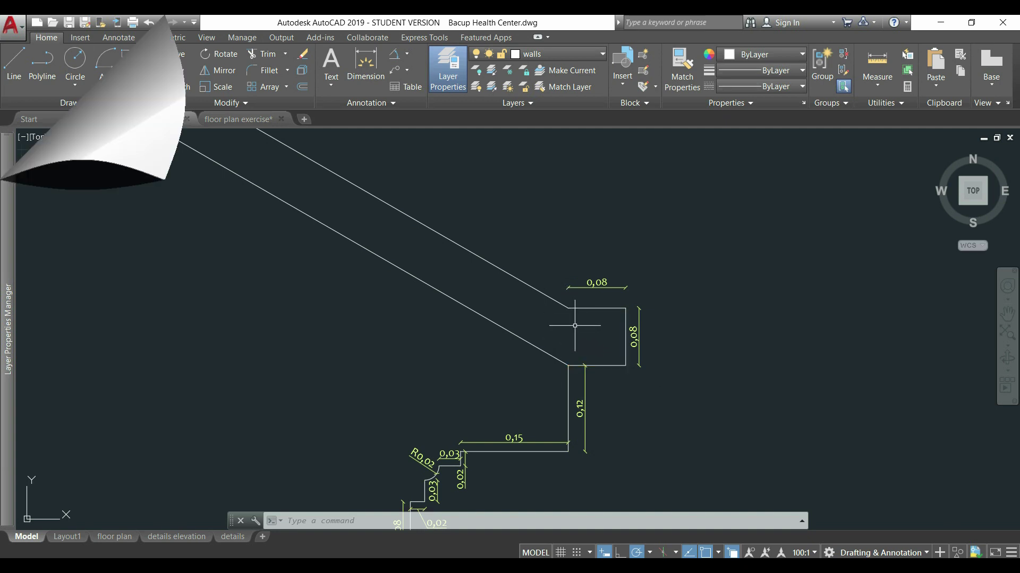
# - Offset the gable roof outline outward through the open upper inner corner of the small square at the eave
pyautogui.scroll(-3, 346, 228)
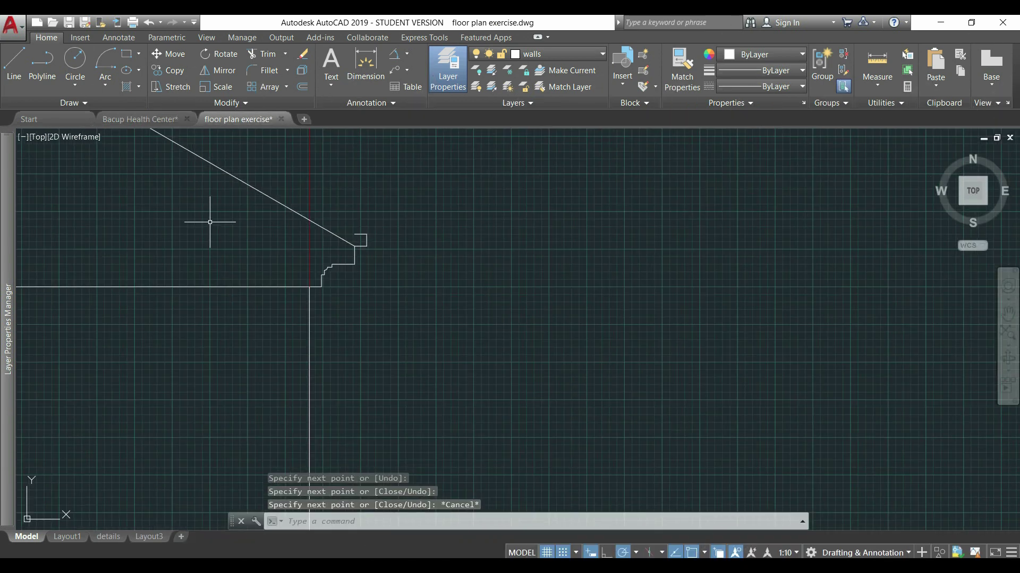
pyautogui.moveTo(212, 221); pyautogui.dragTo(658, 369, button='middle')
pyautogui.scroll(-4, 567, 321)
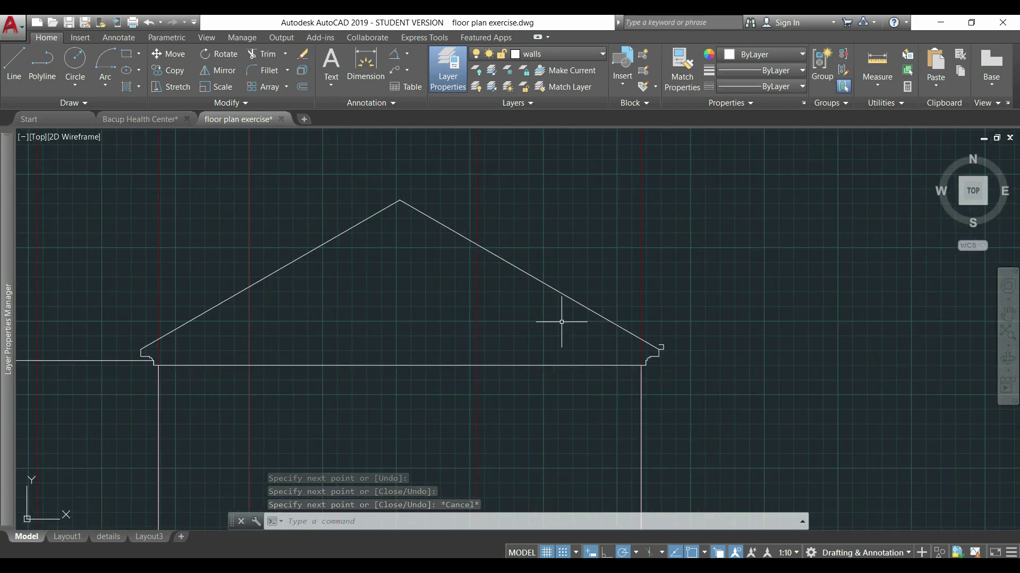
pyautogui.write('O')
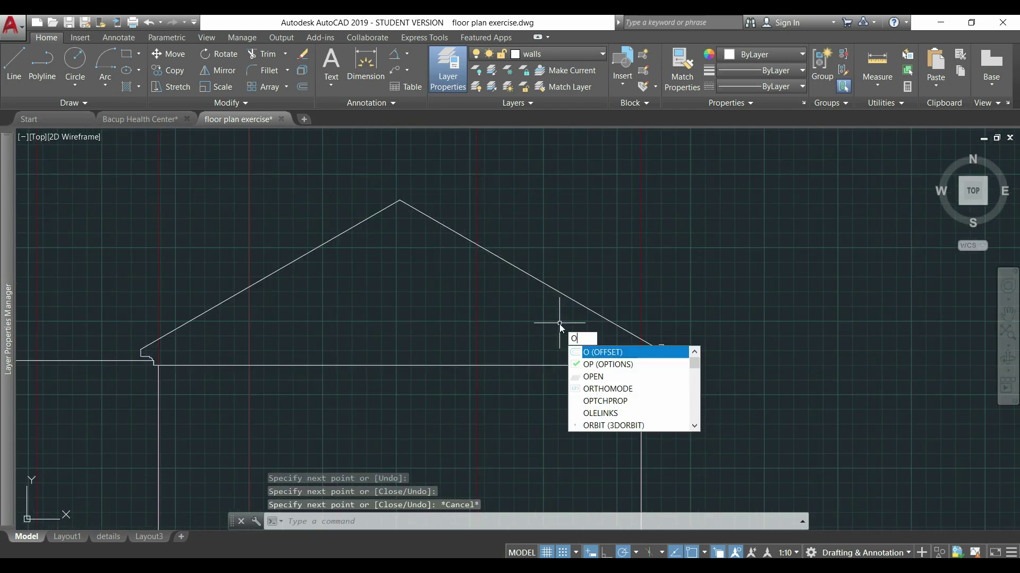
pyautogui.press('Return')
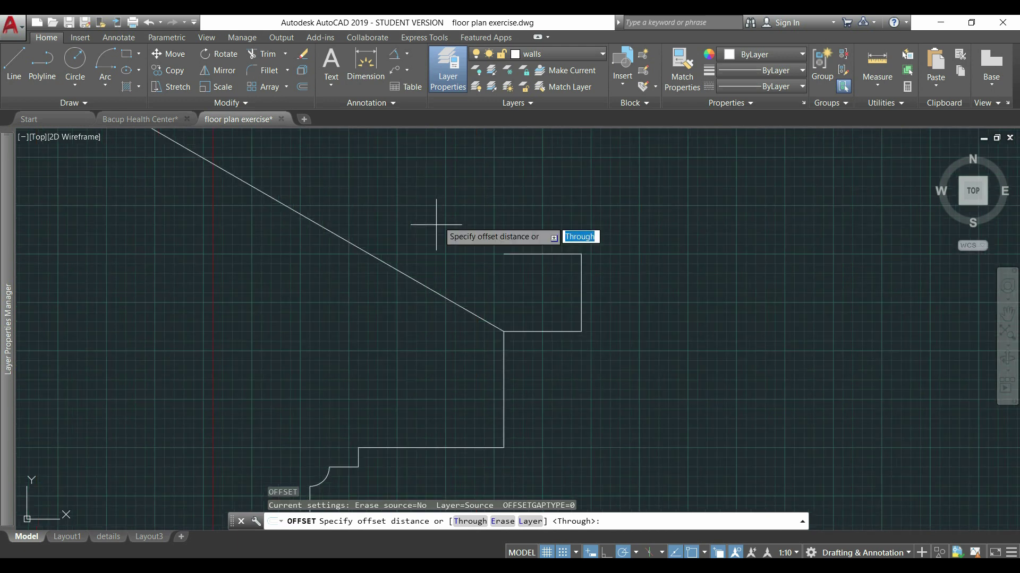
pyautogui.press('Return')
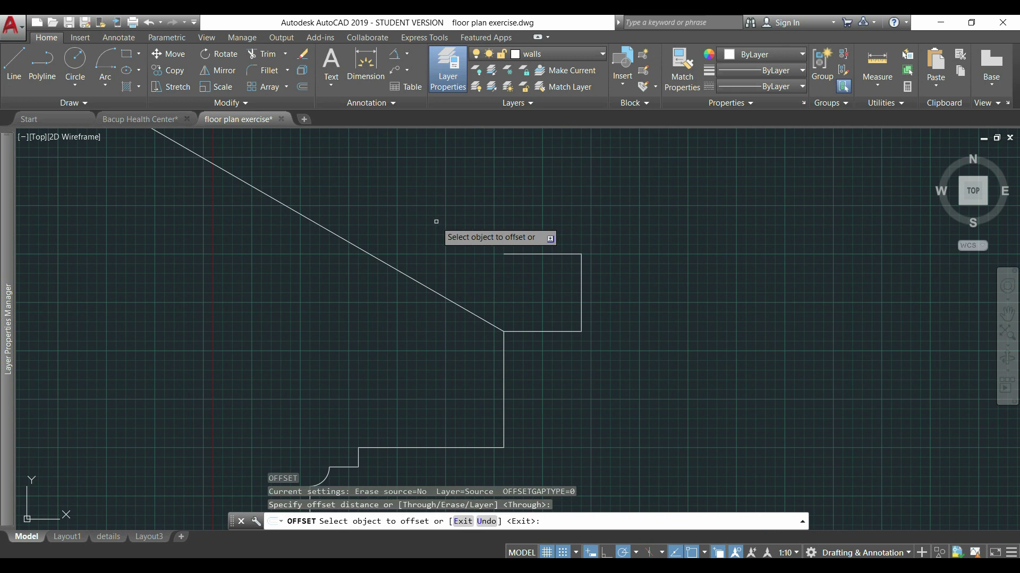
pyautogui.click(440, 295)
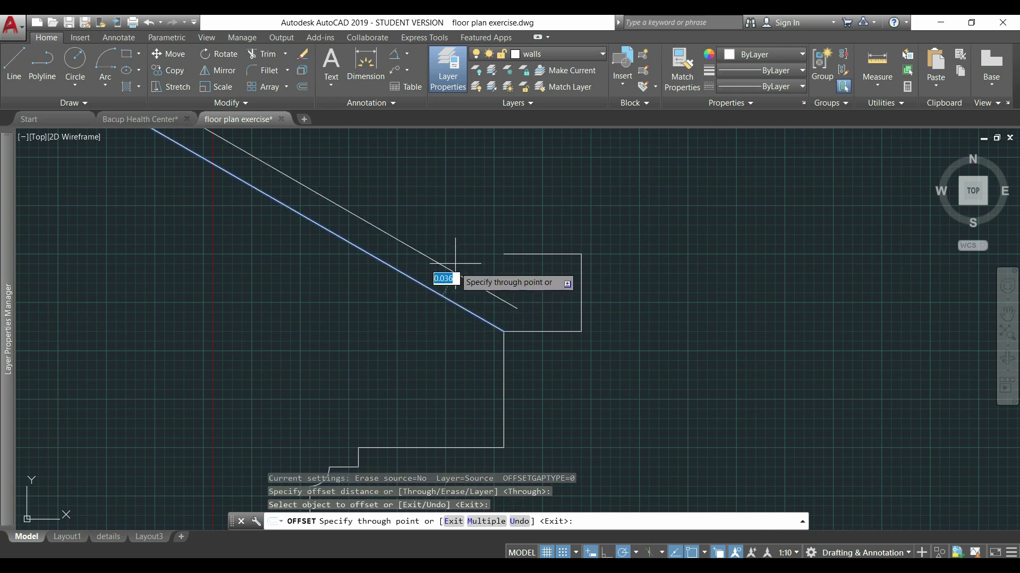
pyautogui.scroll(4, 455, 266)
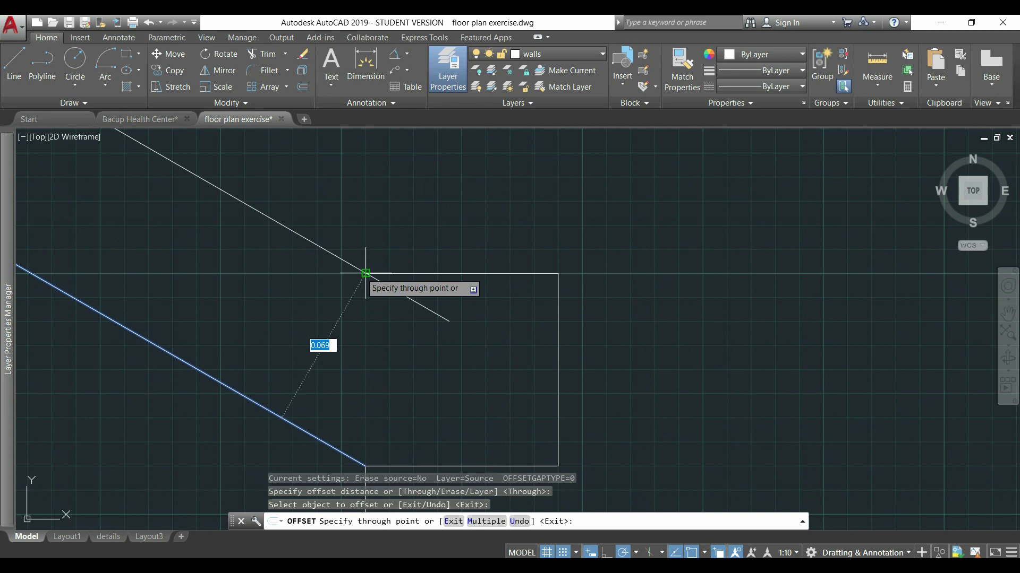
pyautogui.click(365, 273)
pyautogui.scroll(3, 584, 293)
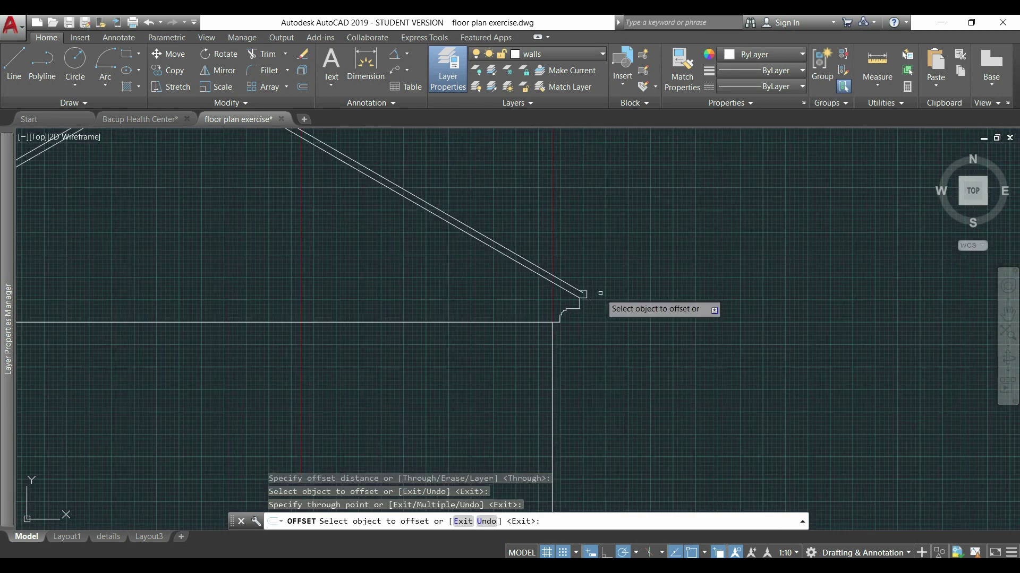
pyautogui.scroll(-3, 589, 308)
pyautogui.scroll(4, 600, 300)
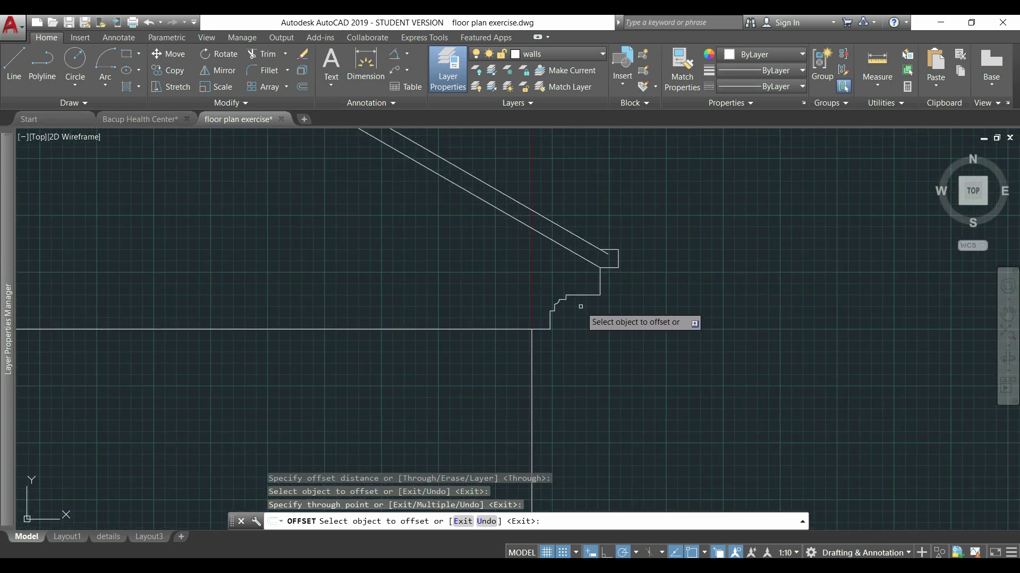
pyautogui.scroll(3, 635, 265)
pyautogui.press('Return')
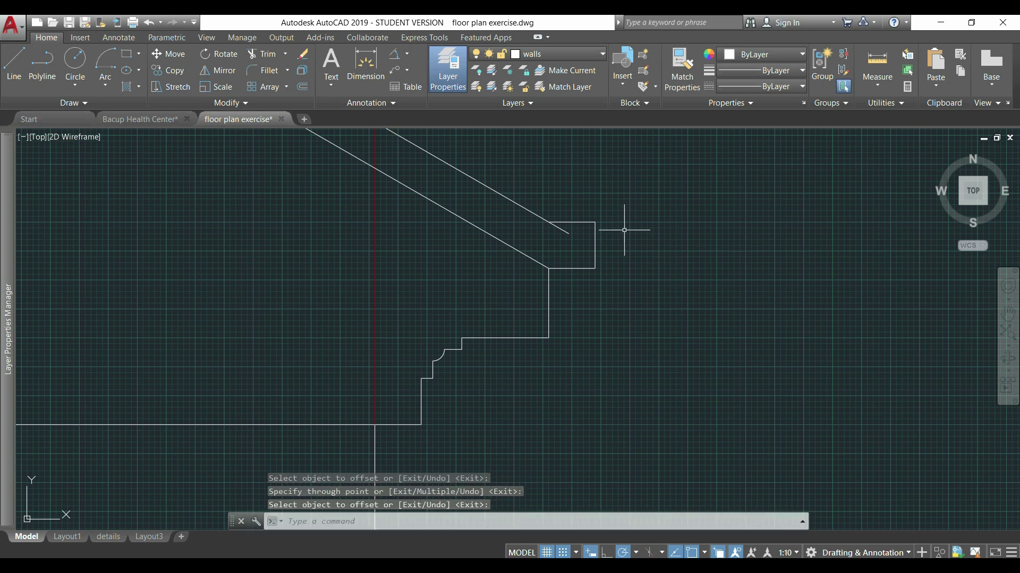
# - Trim the short end of the offset roof line that projects inside the eave square
pyautogui.moveTo(606, 205); pyautogui.dragTo(719, 319, button='middle')
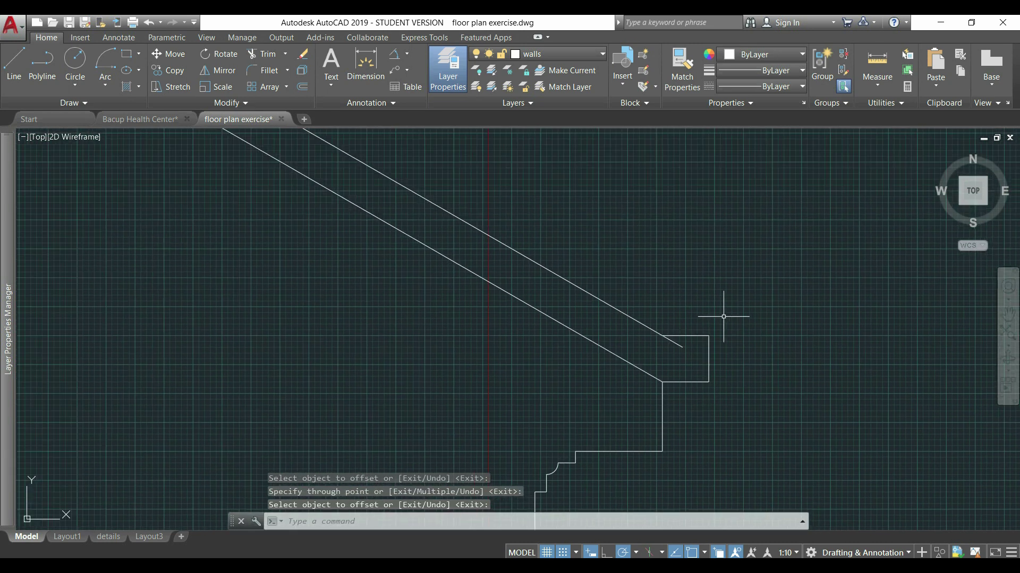
pyautogui.write('tr')
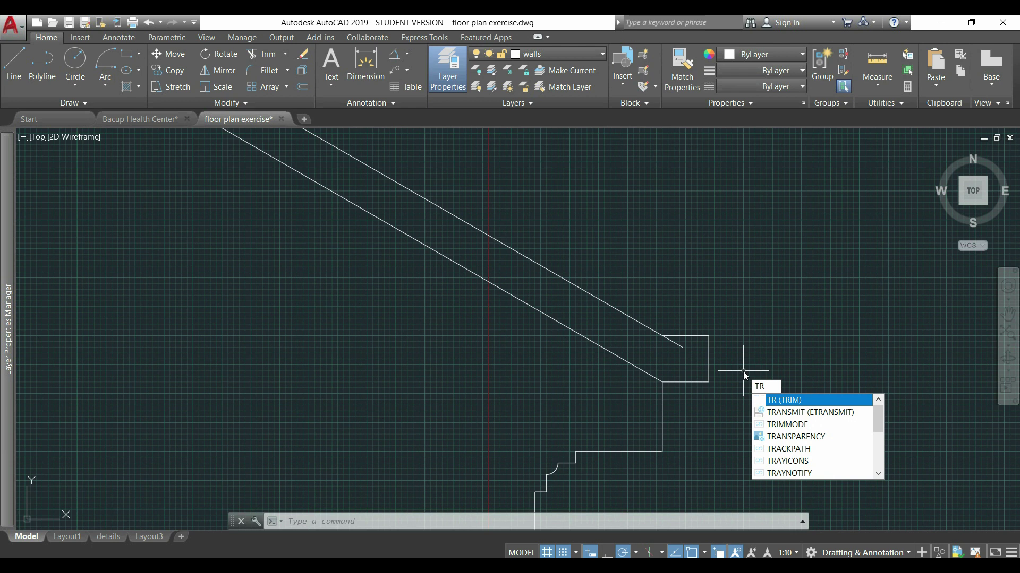
pyautogui.press('Return')
pyautogui.click(731, 408)
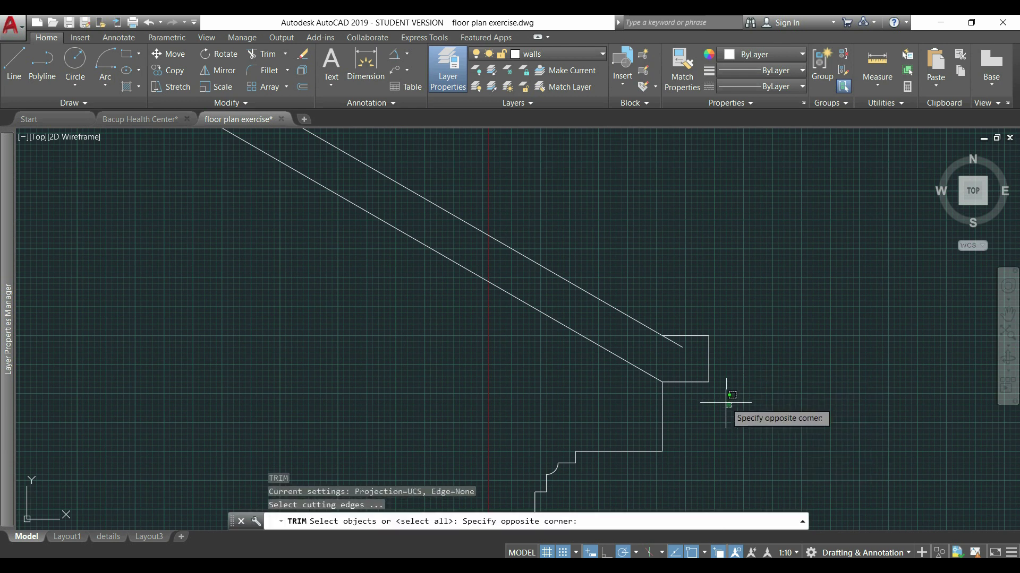
pyautogui.click(619, 303)
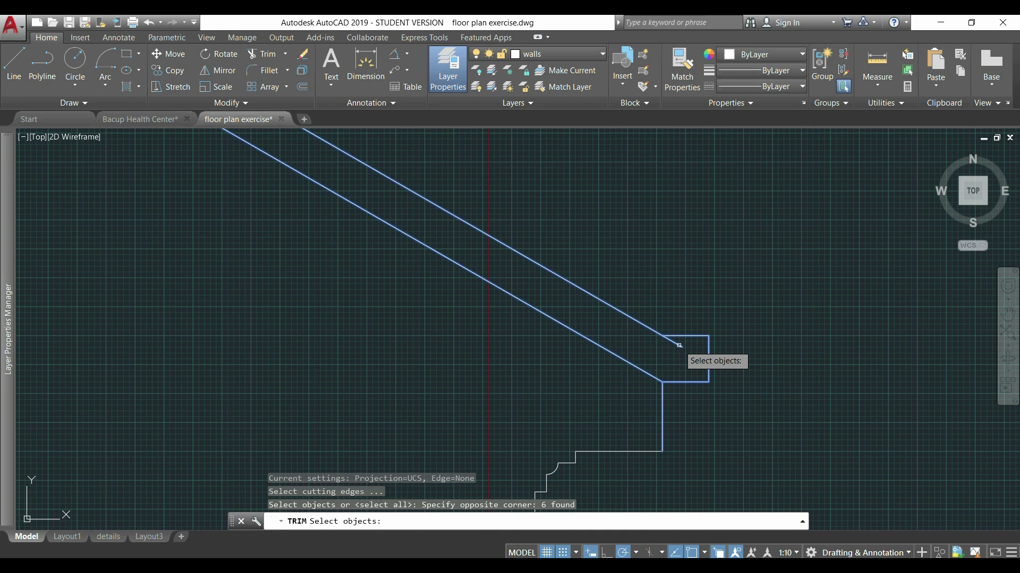
pyautogui.press('Return')
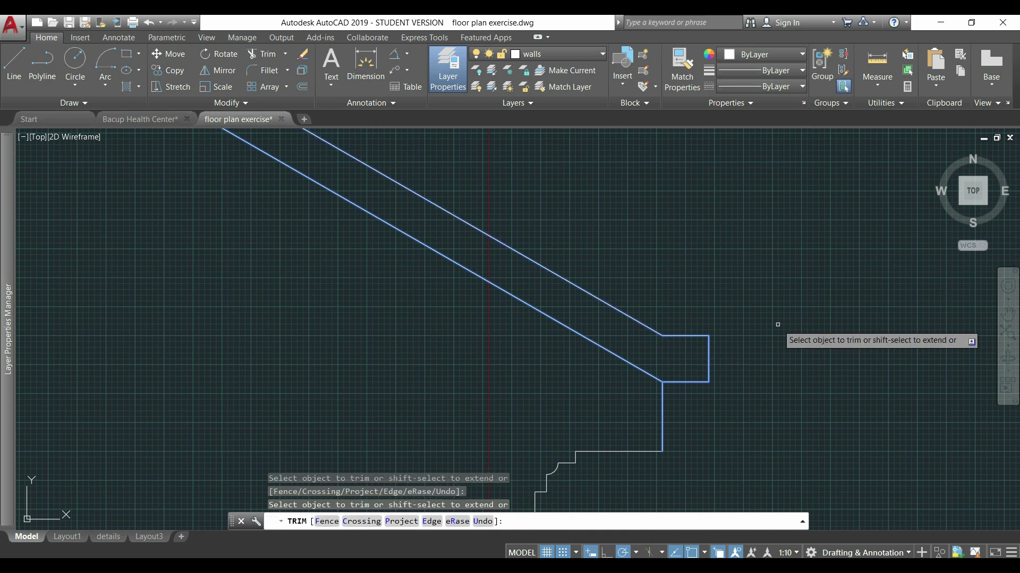
pyautogui.press('Return')
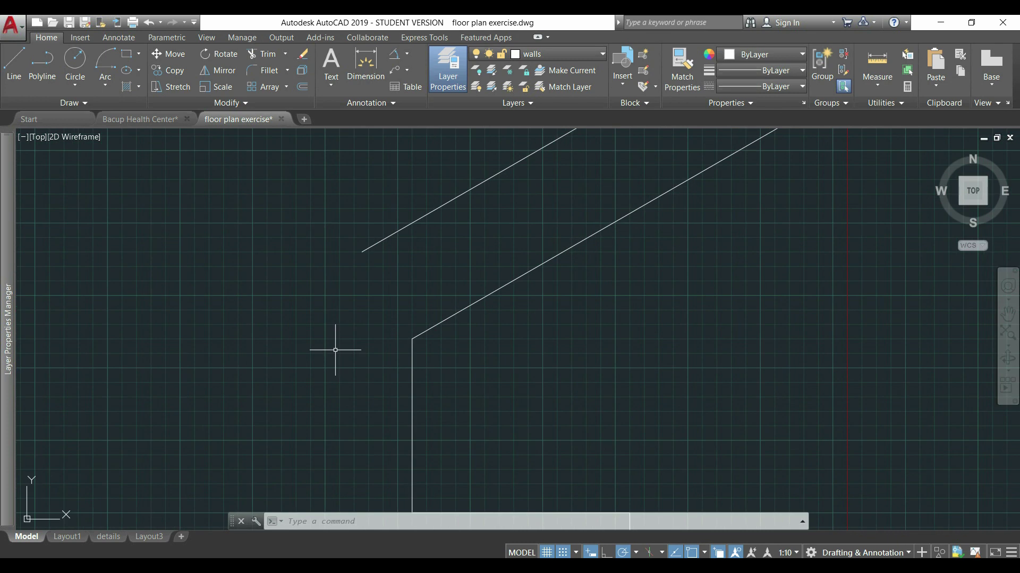
# - Draw three sides of a 0.08 by 0.08 eave square outward from the lower end of the opposite roof slope
pyautogui.write('l')
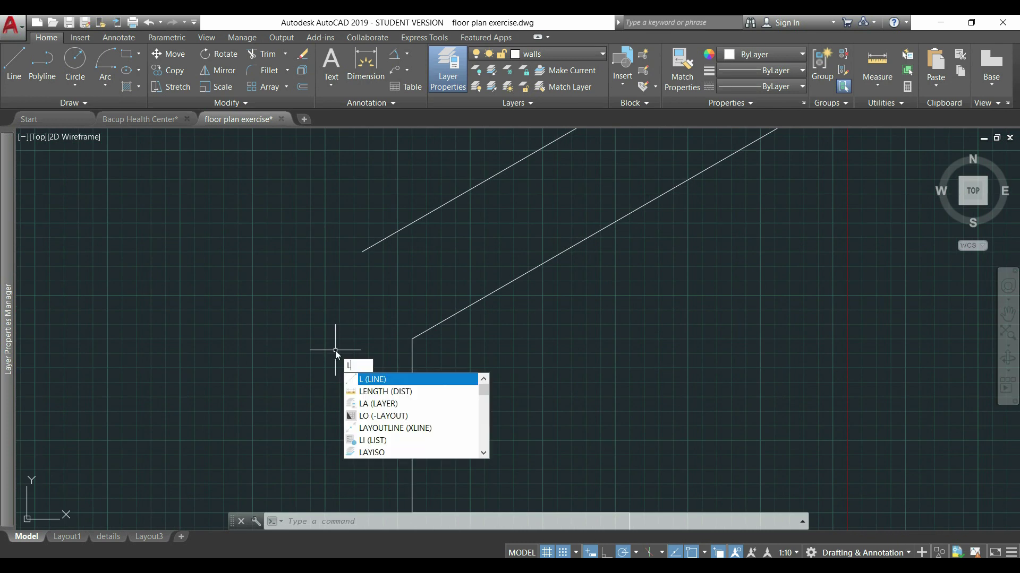
pyautogui.press('Return')
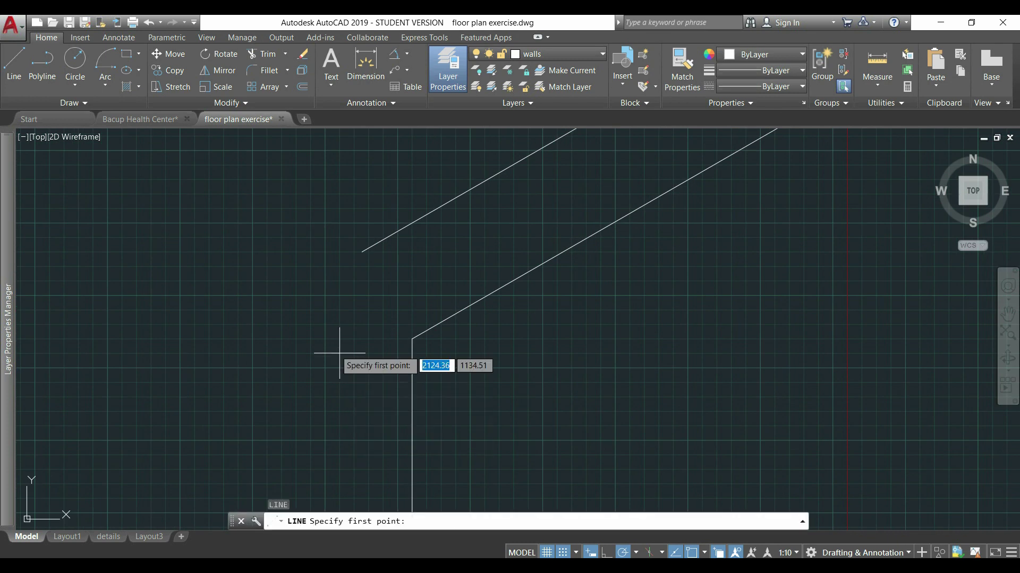
pyautogui.click(411, 338)
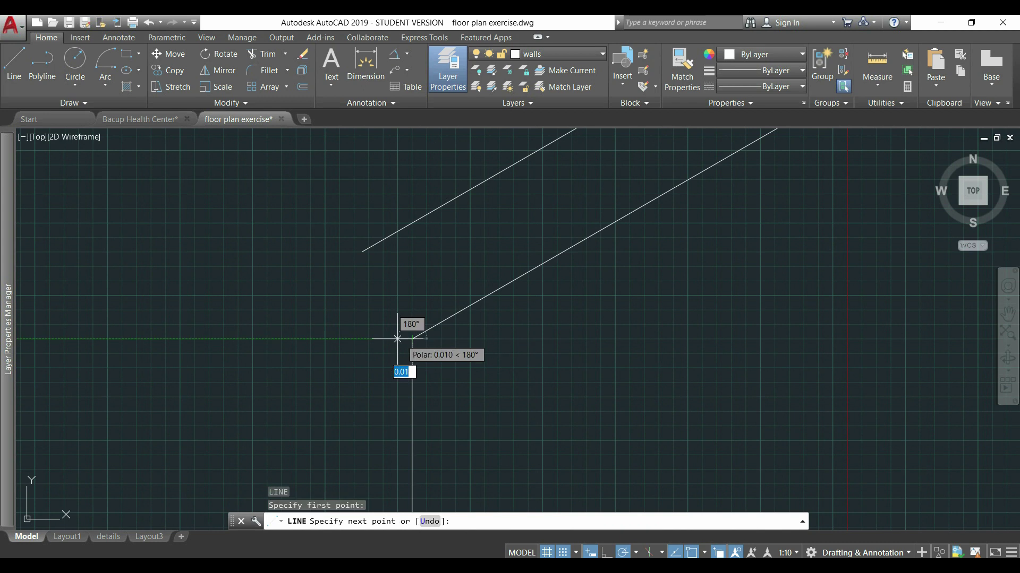
pyautogui.click(296, 338)
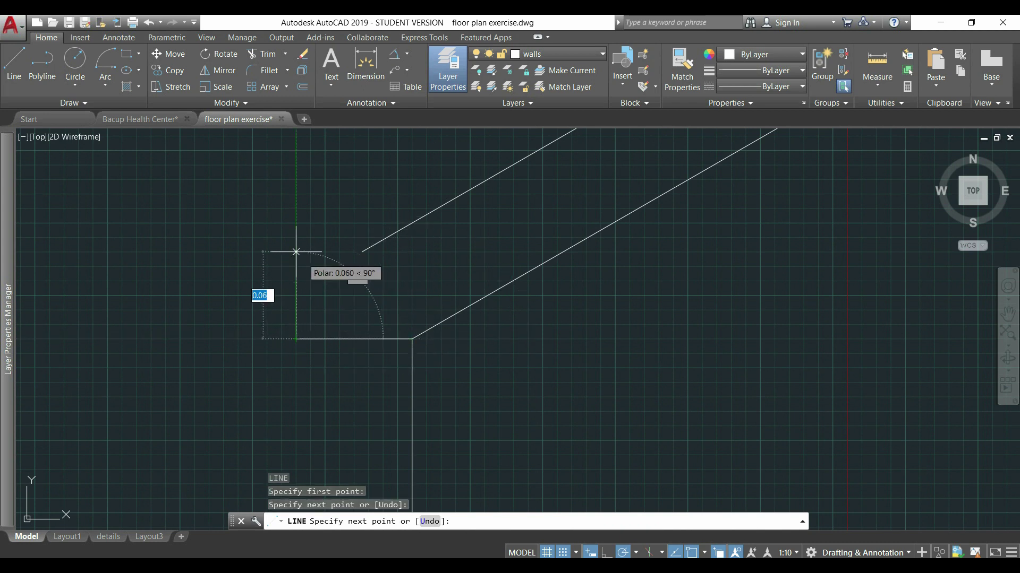
pyautogui.click(296, 223)
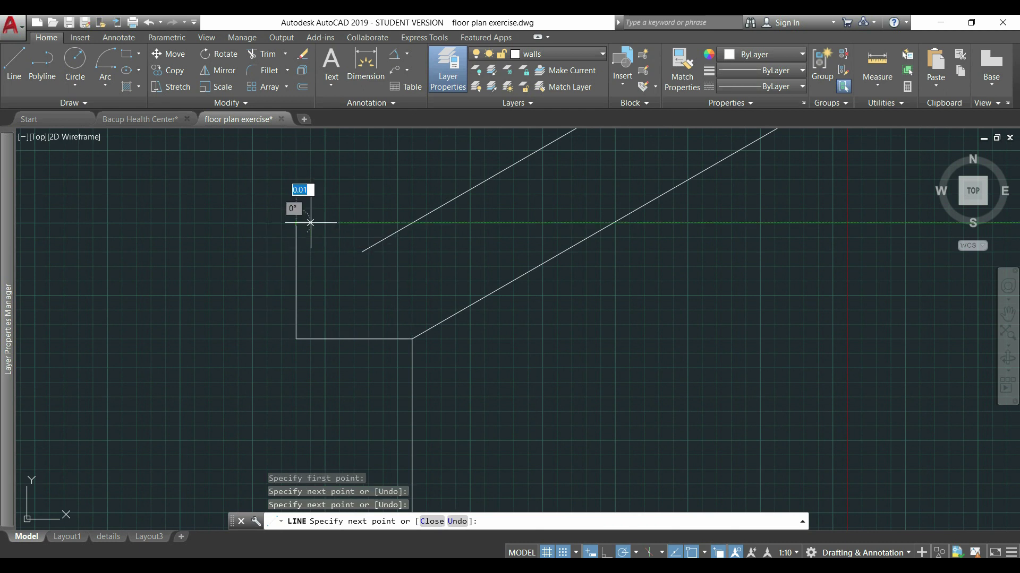
pyautogui.click(413, 223)
pyautogui.press('Escape')
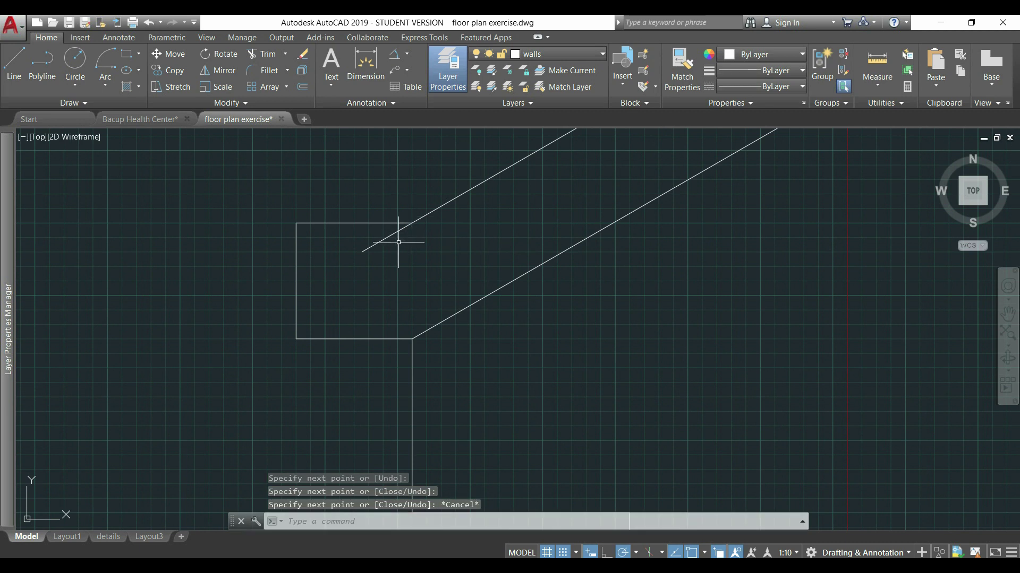
# - Shorten the outer roof line at this eave by stretching its lower endpoint to the square's upper inner corner
pyautogui.click(378, 243)
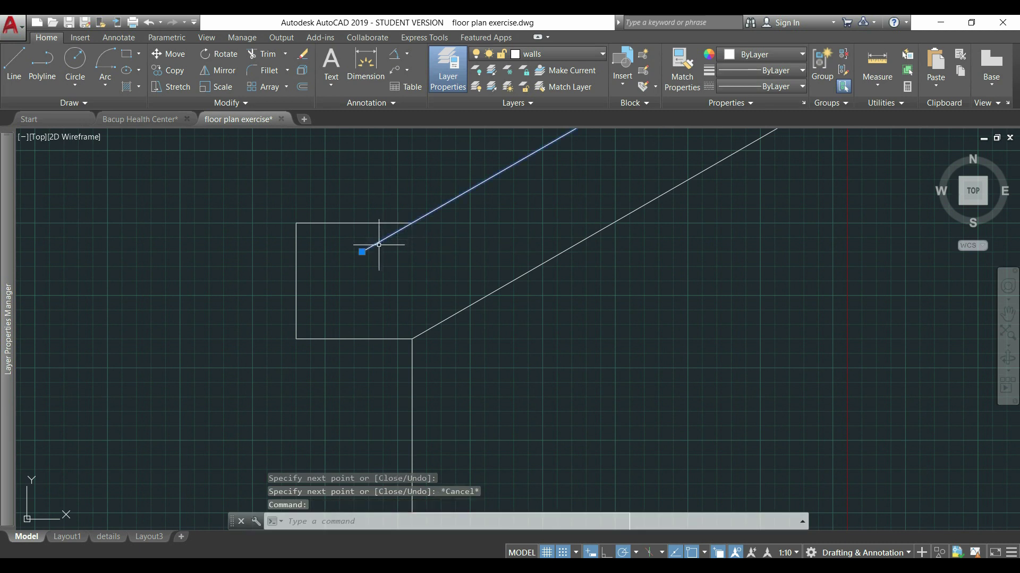
pyautogui.click(362, 252)
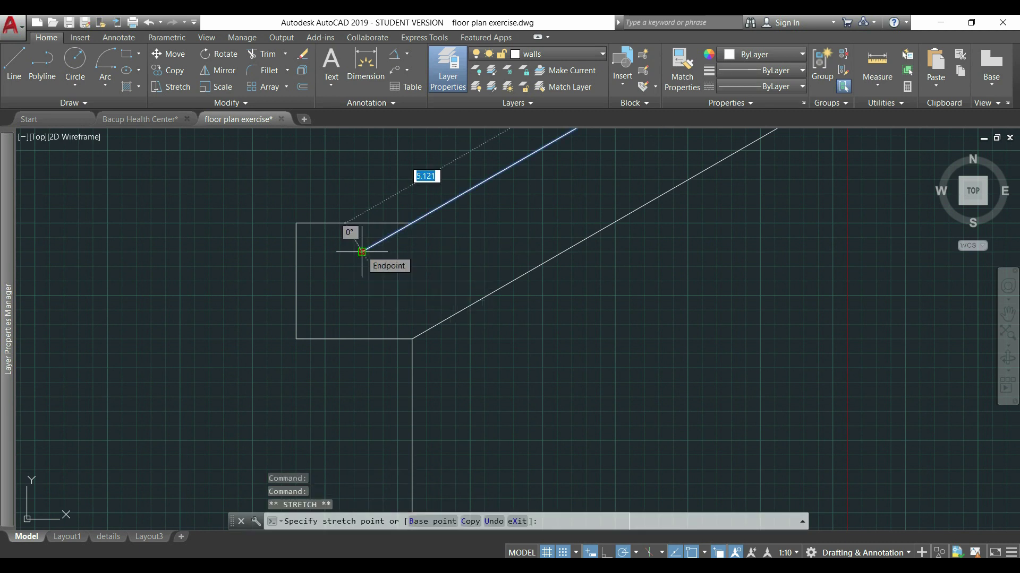
pyautogui.click(412, 223)
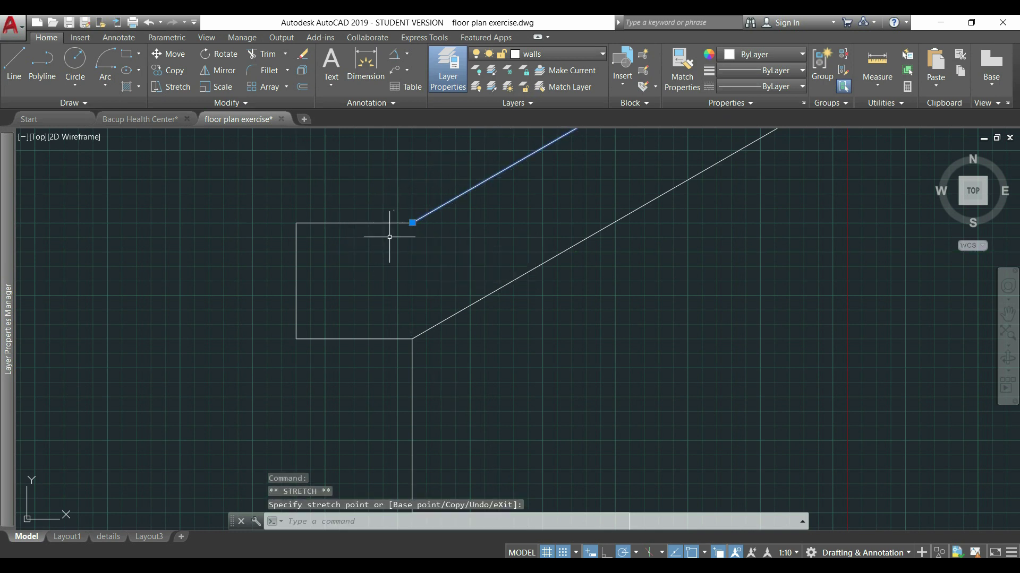
pyautogui.scroll(-5, 350, 249)
pyautogui.scroll(-3, 345, 250)
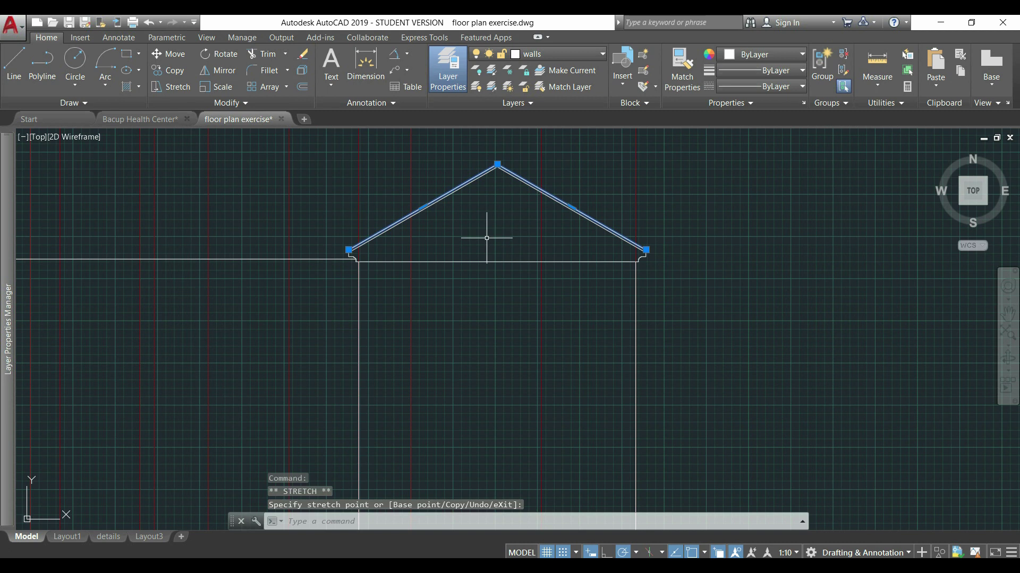
pyautogui.press('Escape')
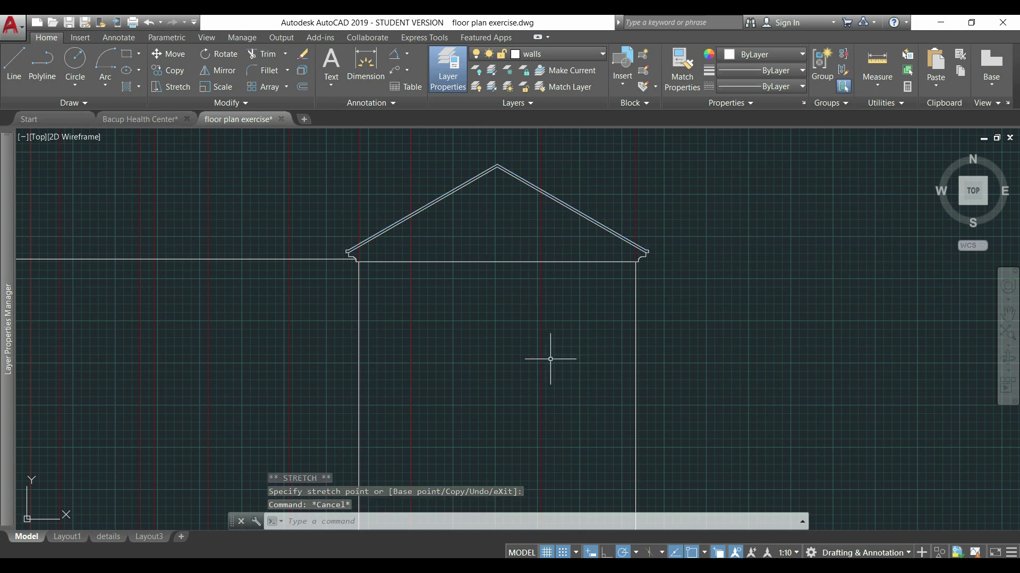
pyautogui.moveTo(473, 340); pyautogui.dragTo(604, 349, button='middle')
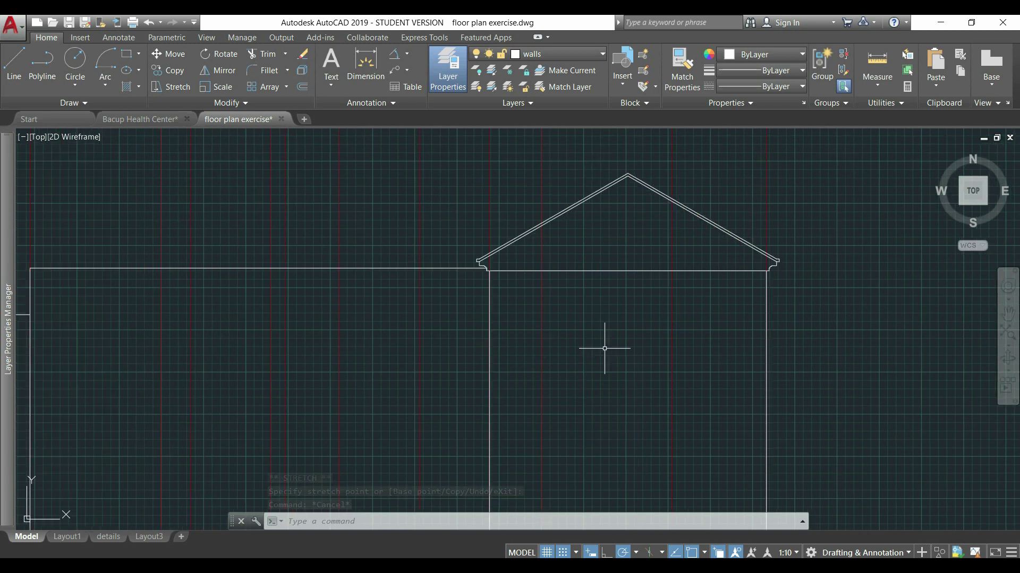